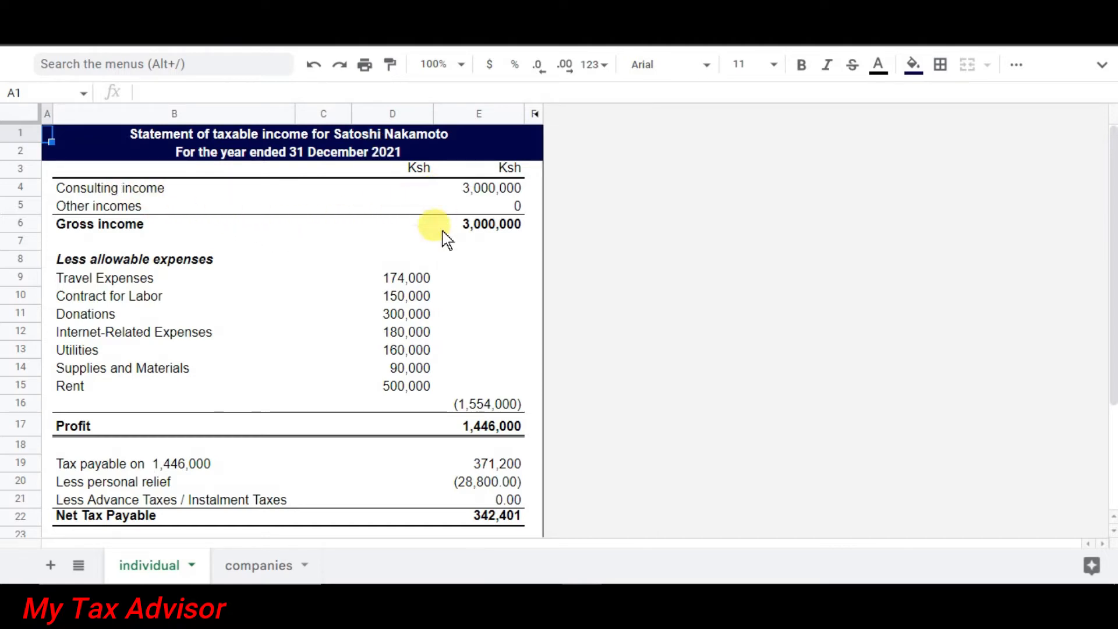
Select the allowable expense amounts and expense names to review them.
left_click_drag(401, 277, 408, 296)
left_click_drag(415, 375, 408, 390)
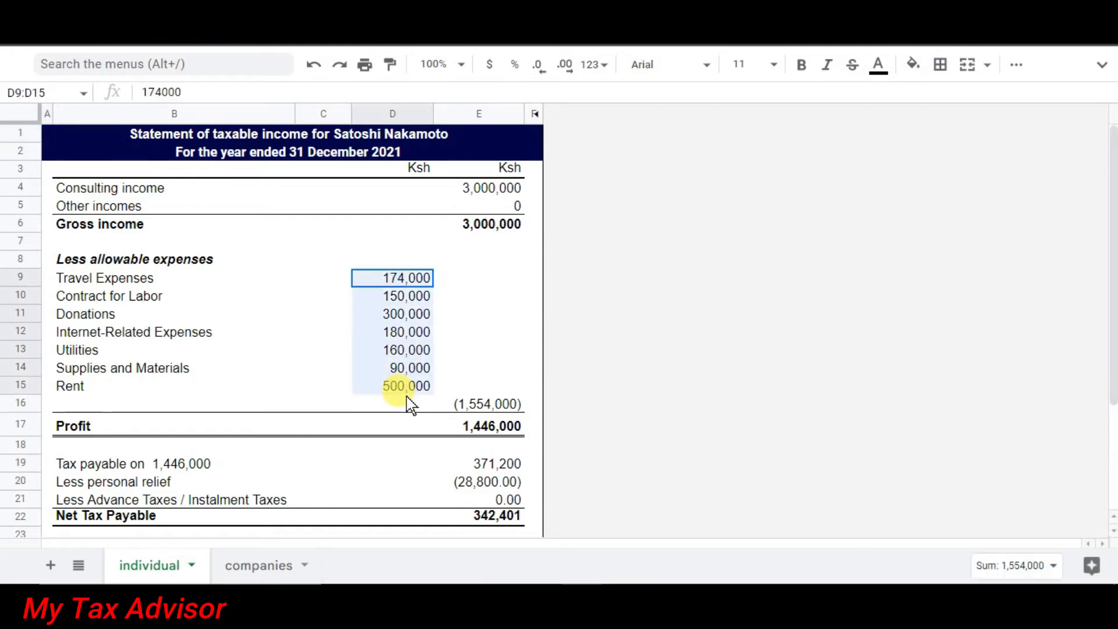
left_click_drag(160, 279, 177, 382)
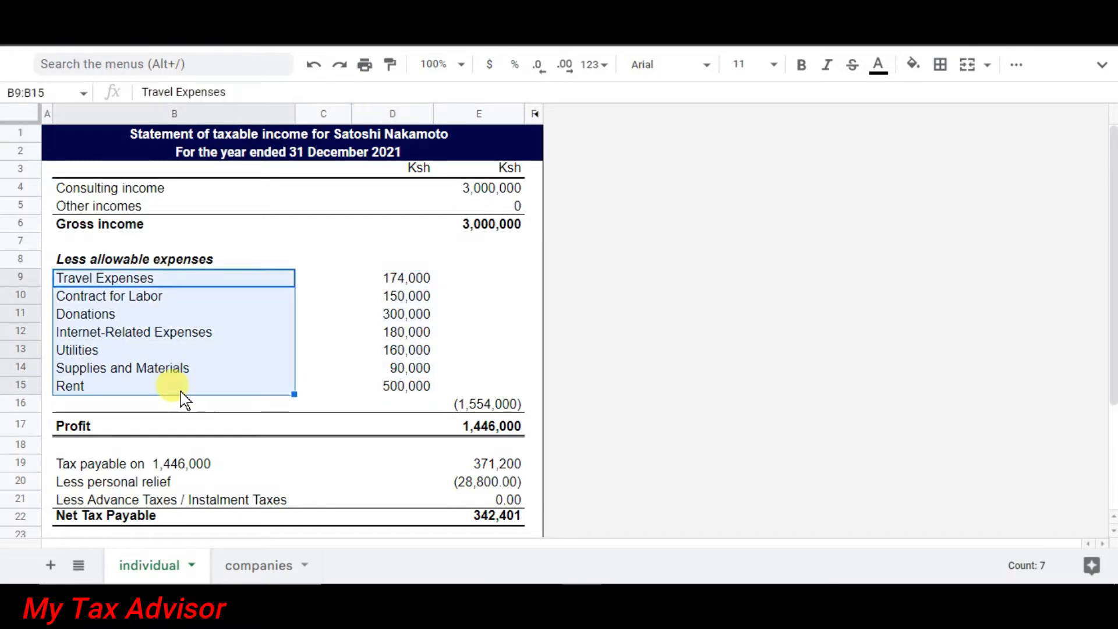
Check the E16 total expenses and E17 Profit formulas, then unhide columns F–N.
left_click(466, 402)
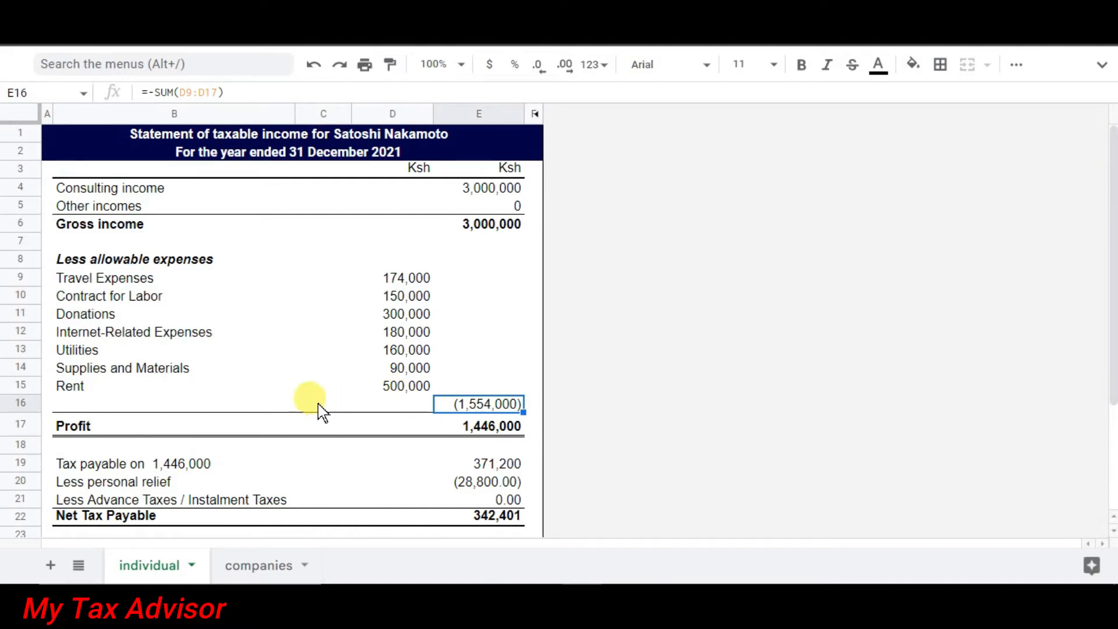
left_click(464, 434)
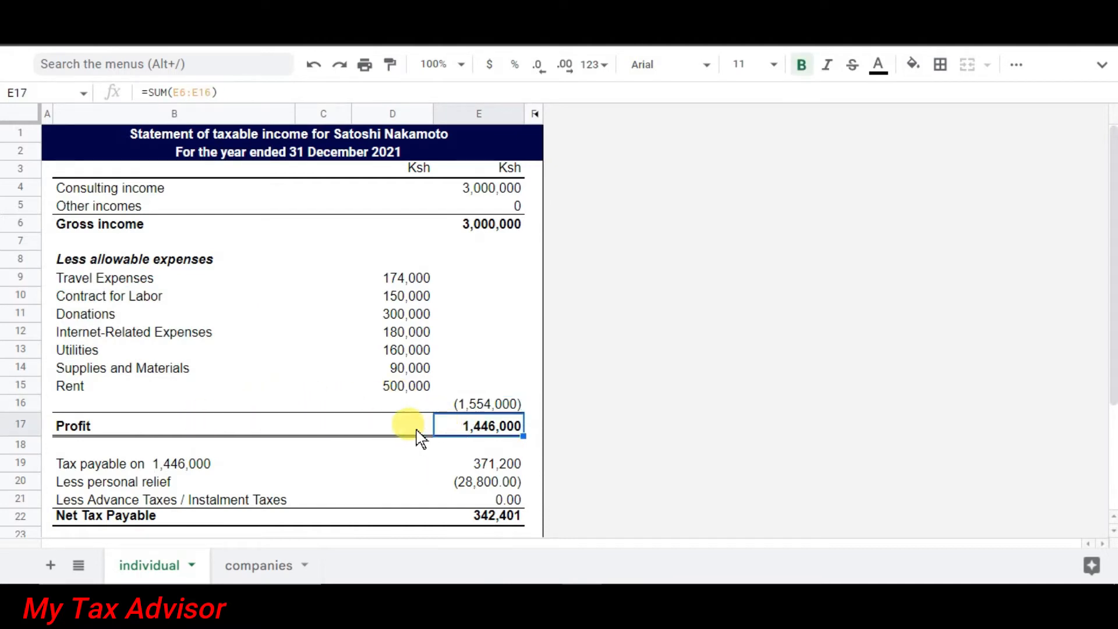
left_click(51, 131)
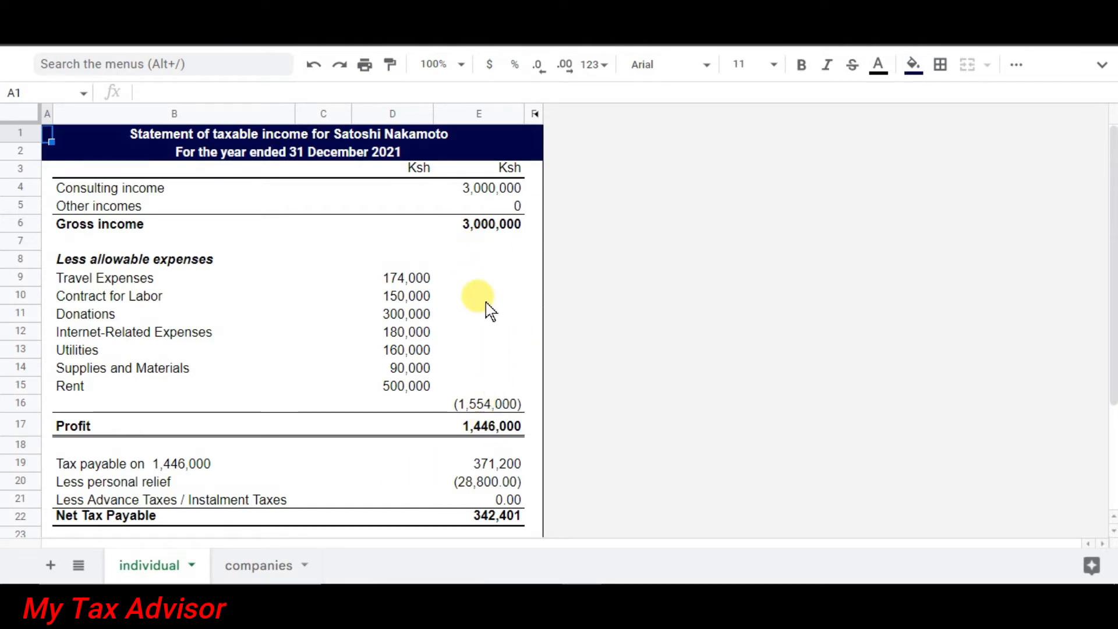
left_click(536, 115)
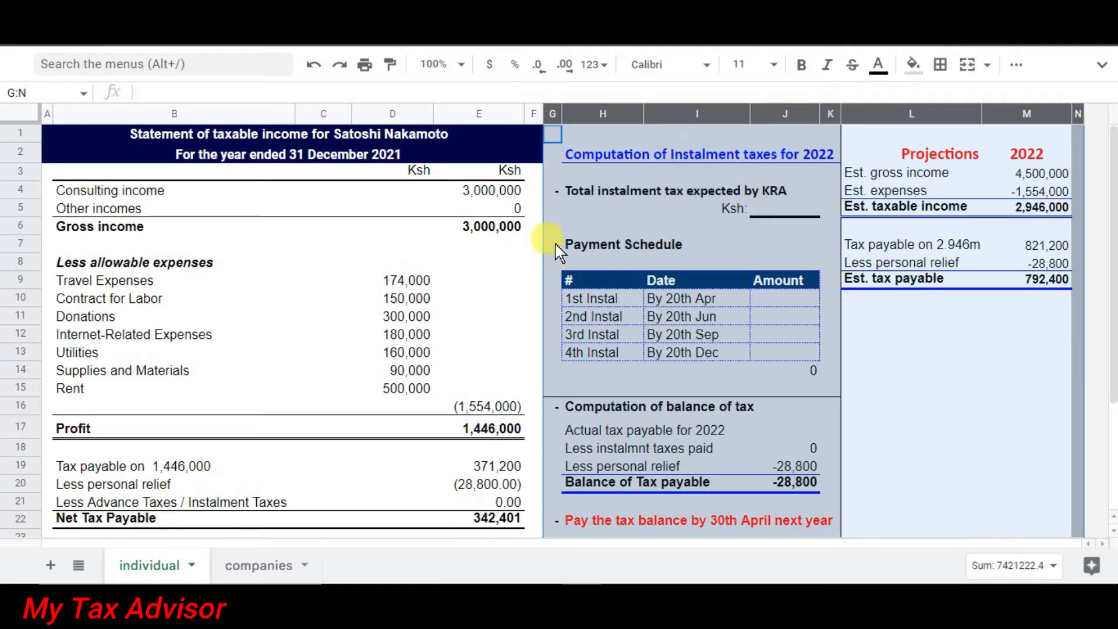
left_click(938, 348)
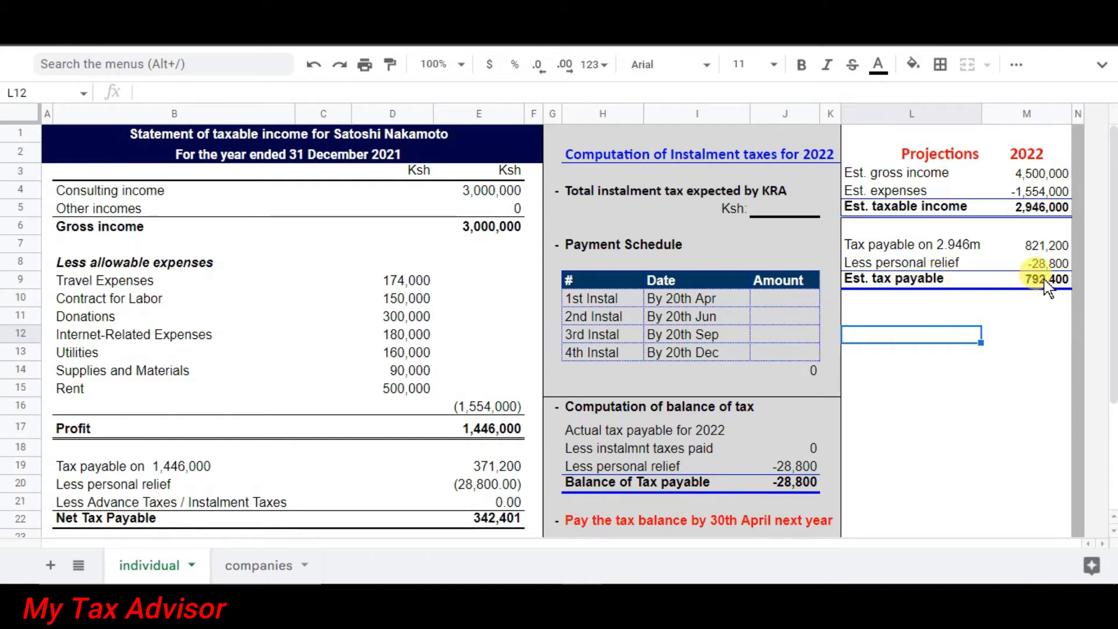
left_click(1000, 337)
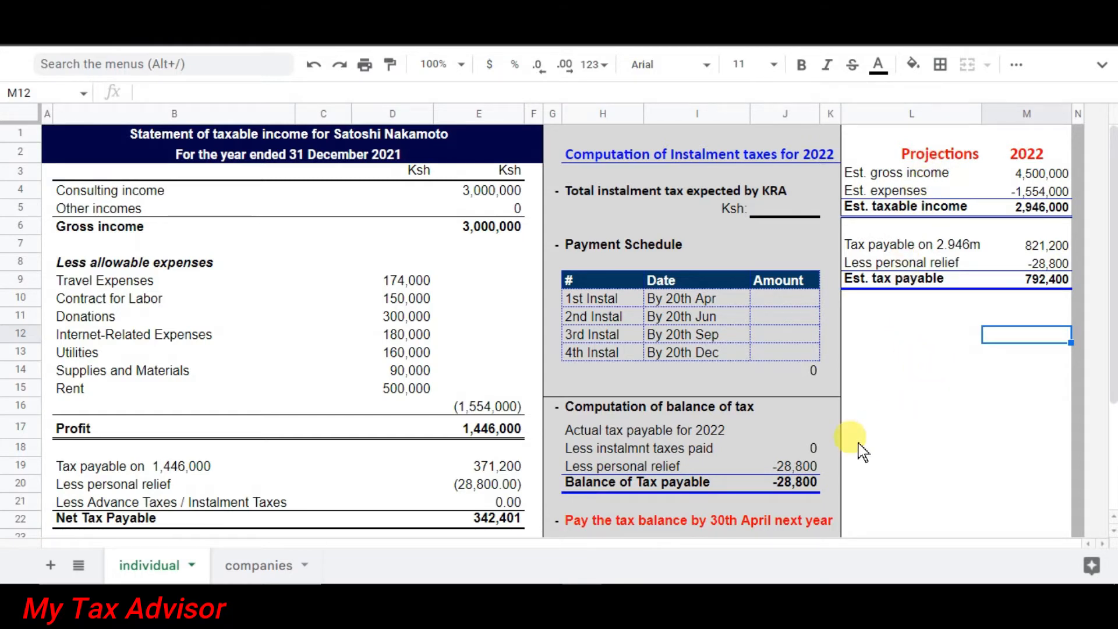
left_click(448, 520)
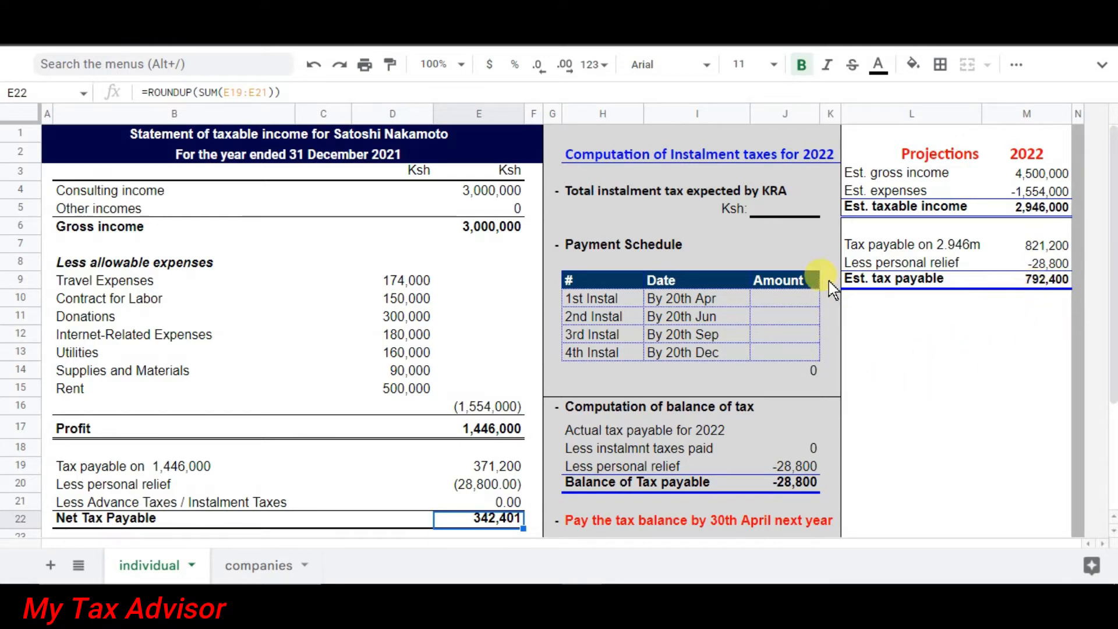
Enter =E22*110% in J5 for a 376,641 KRA instalment total, then view the Income Tax Act.
left_click(796, 217)
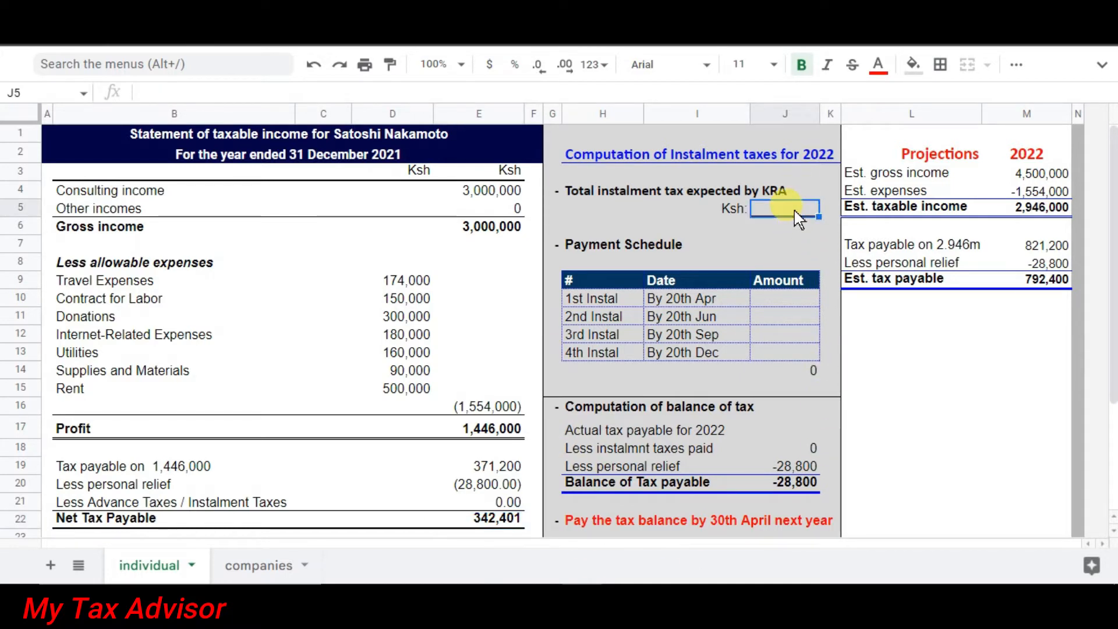
type("=")
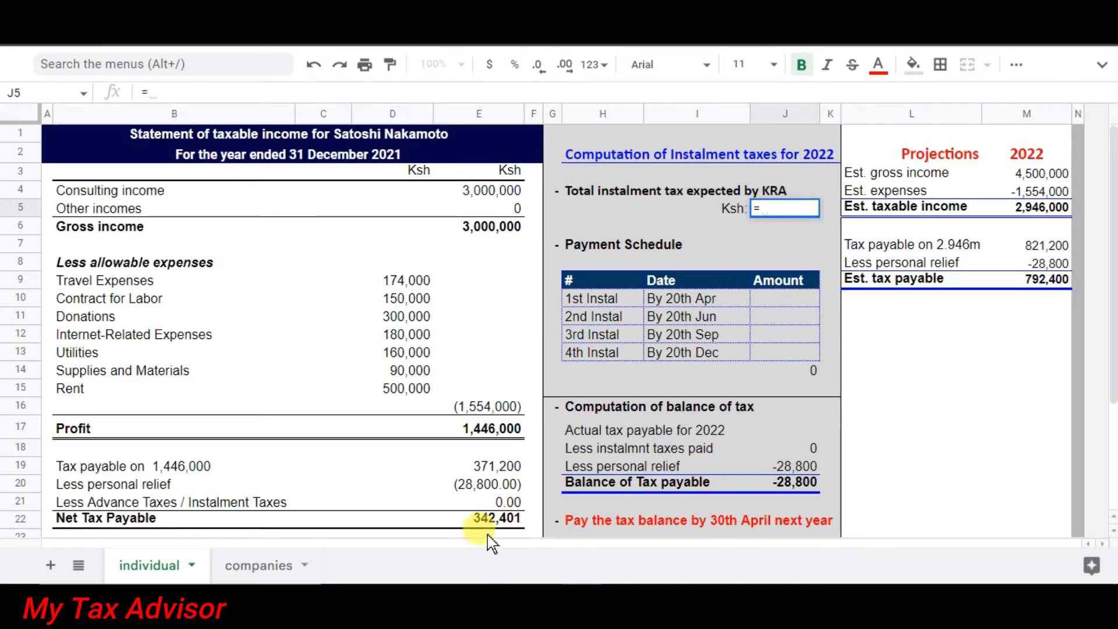
left_click(476, 517)
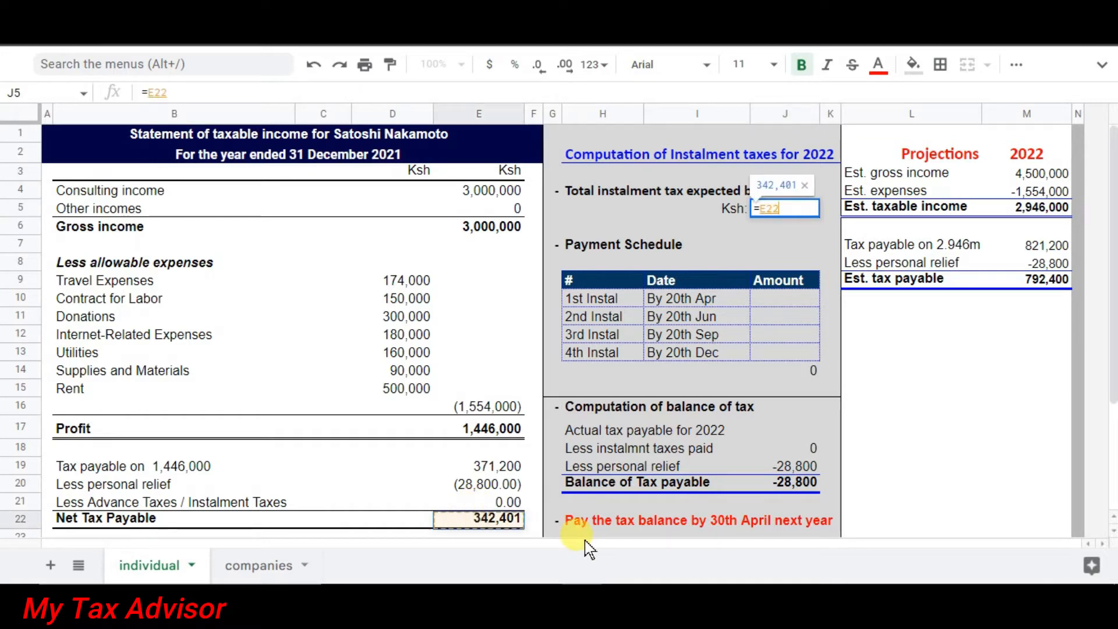
type("*")
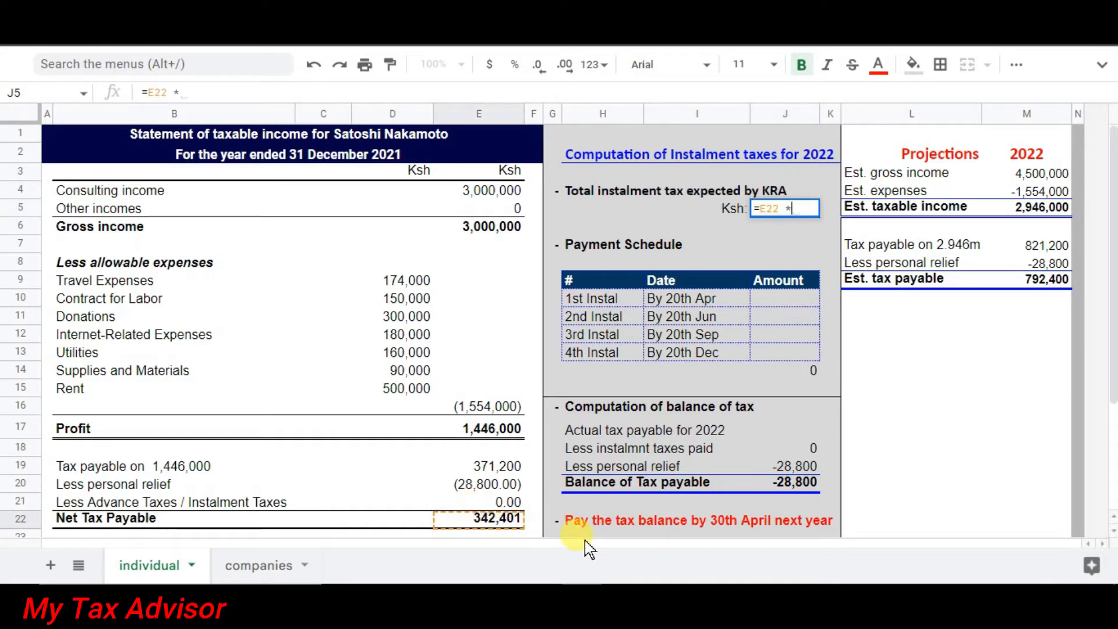
type(" 110")
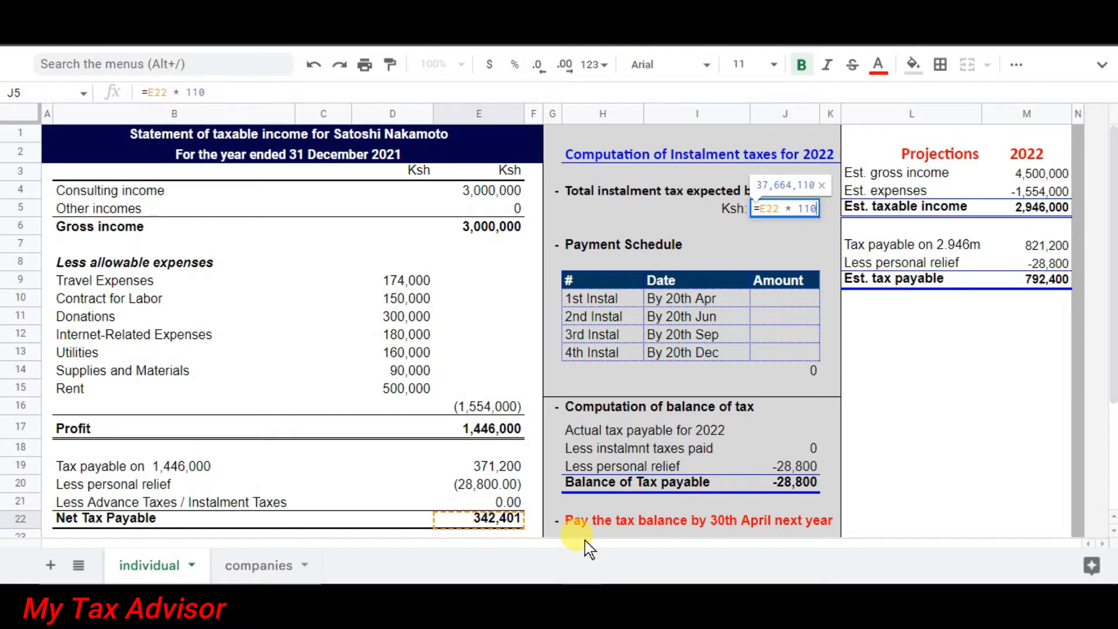
type("%")
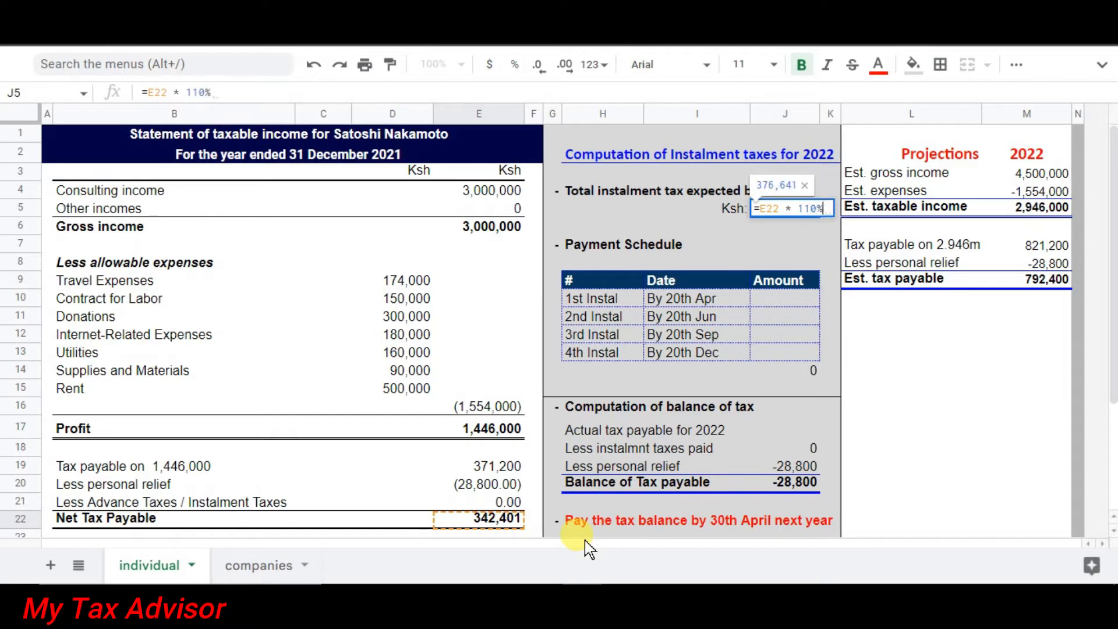
key("Return")
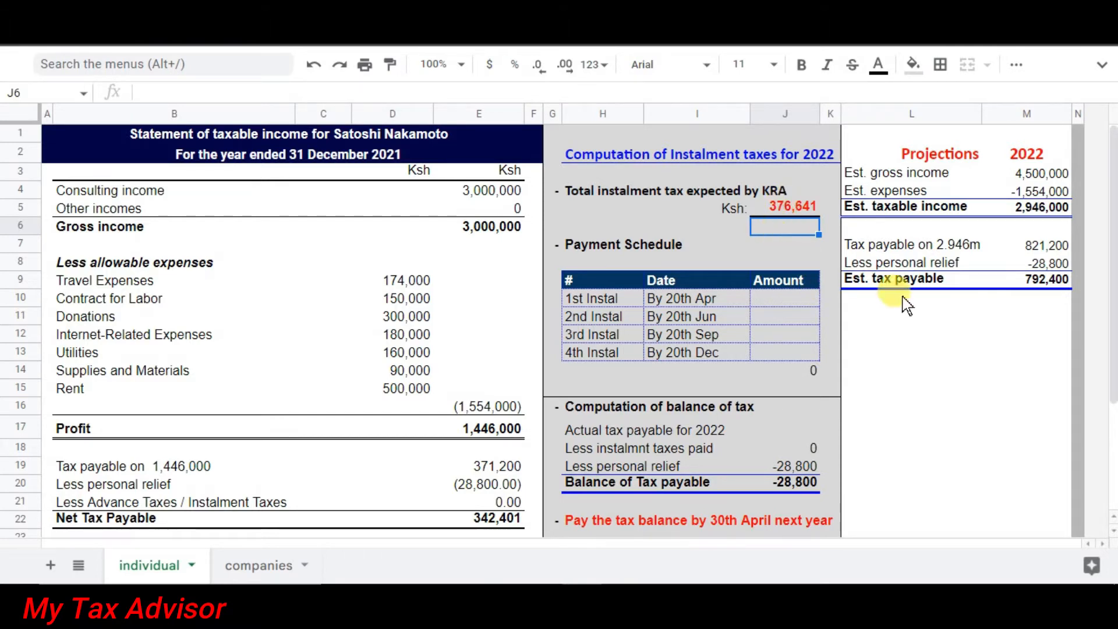
left_click(1047, 300)
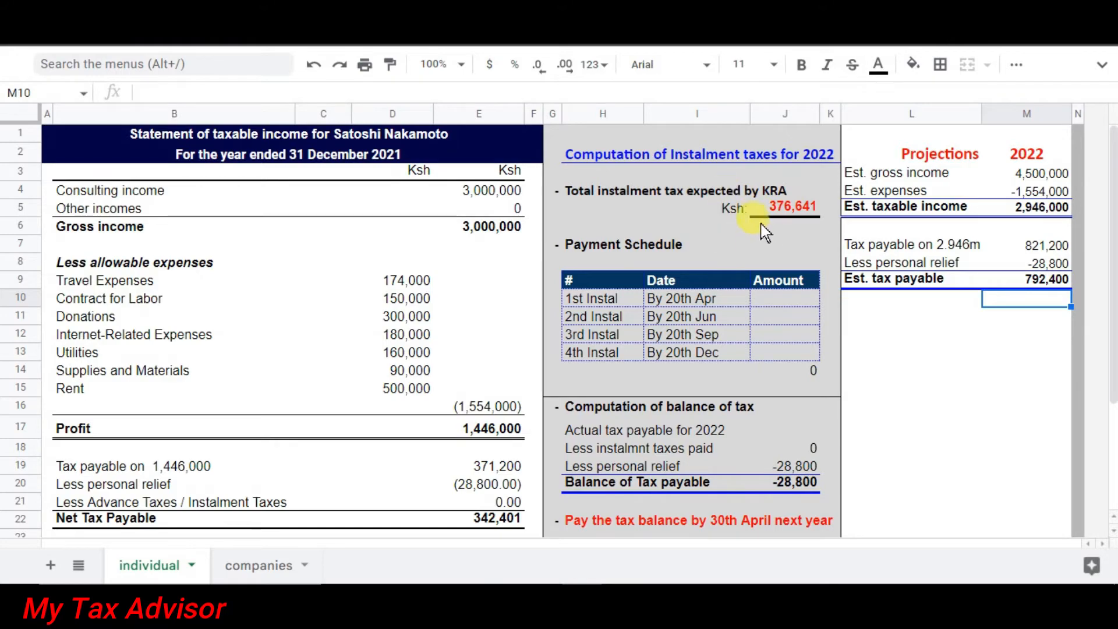
key("ctrl+Tab")
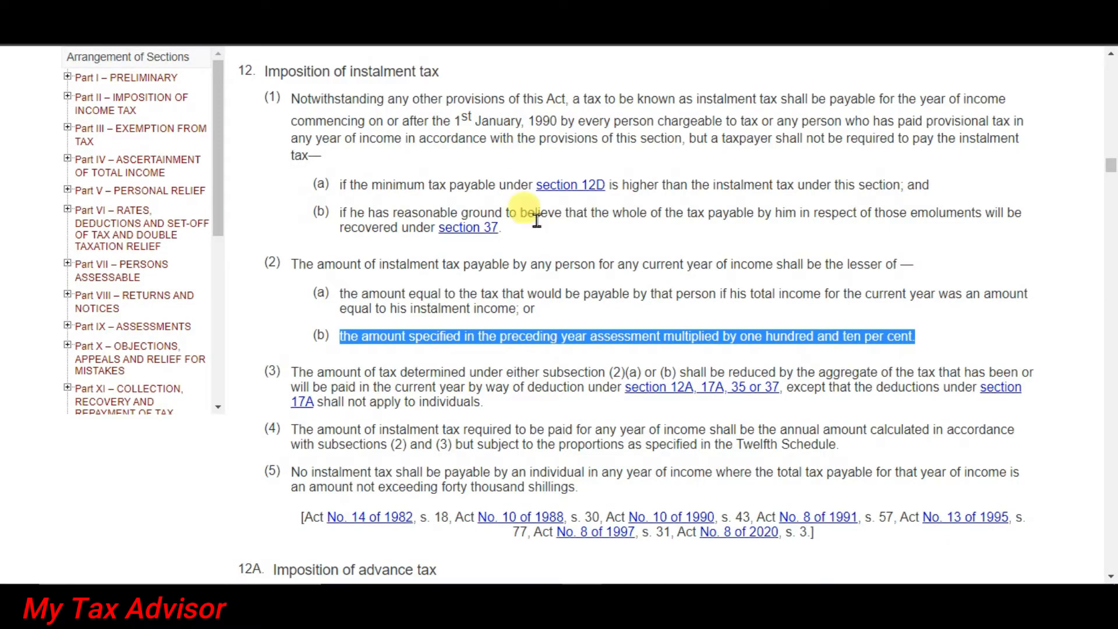
Highlight section 12(2) on instalment tax amounts, then return to the tax spreadsheet.
left_click(453, 309)
left_click_drag(291, 264, 923, 342)
key("ctrl+Tab")
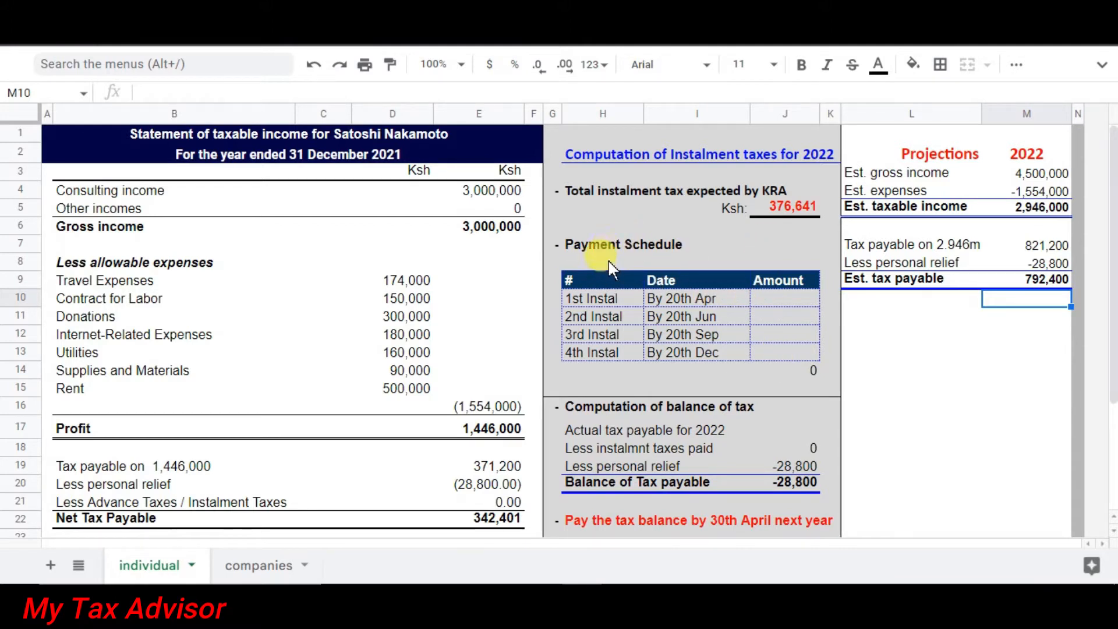
Enter =25%*$J$5 in J10 for the first quarterly instalment.
left_click(777, 301)
left_click_drag(773, 321, 772, 352)
left_click(780, 296)
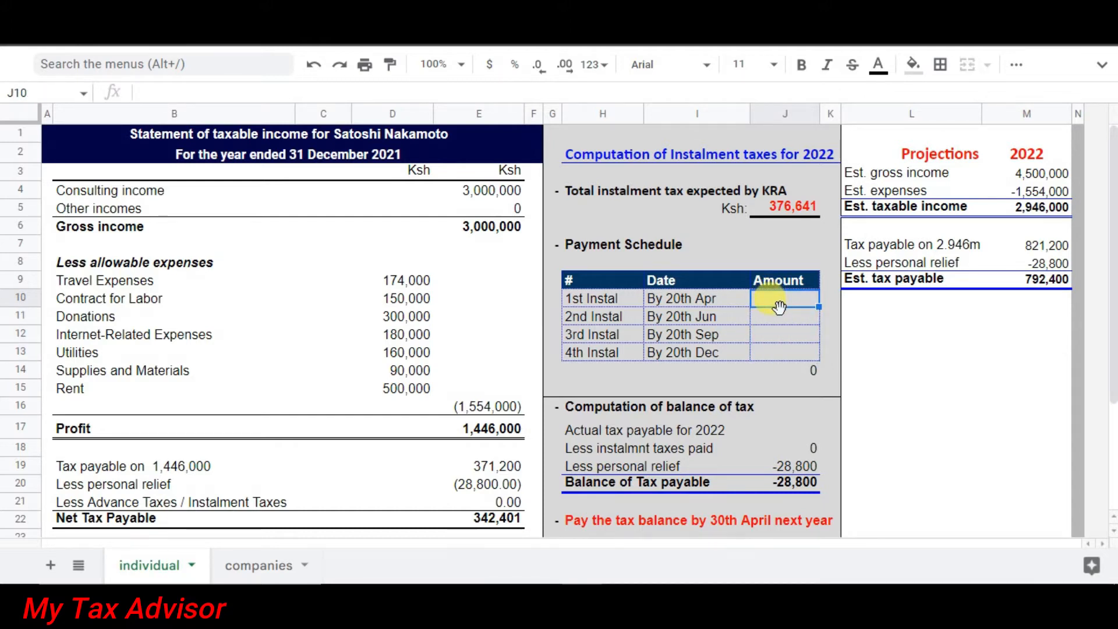
left_click(782, 321)
left_click(785, 336)
left_click(779, 356)
left_click(778, 299)
type("=25")
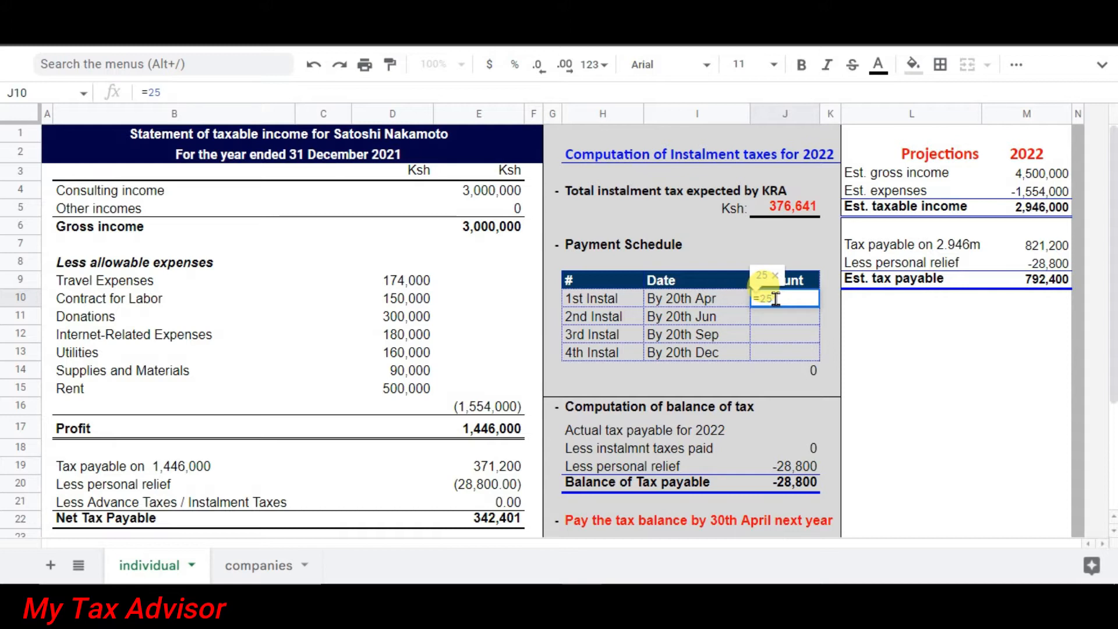
type("%")
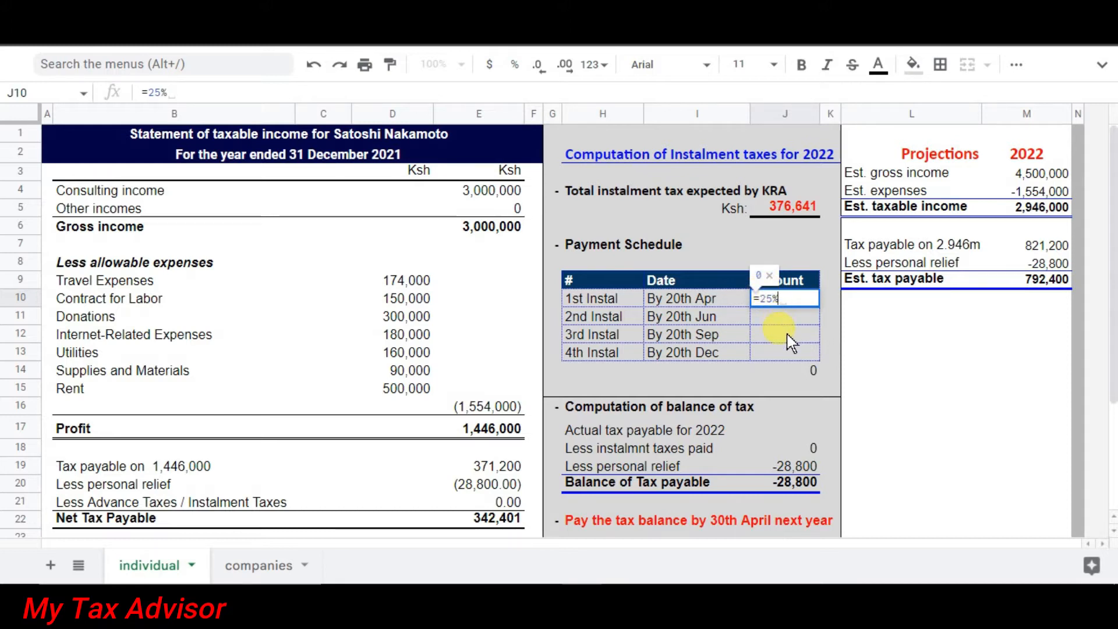
type(" *")
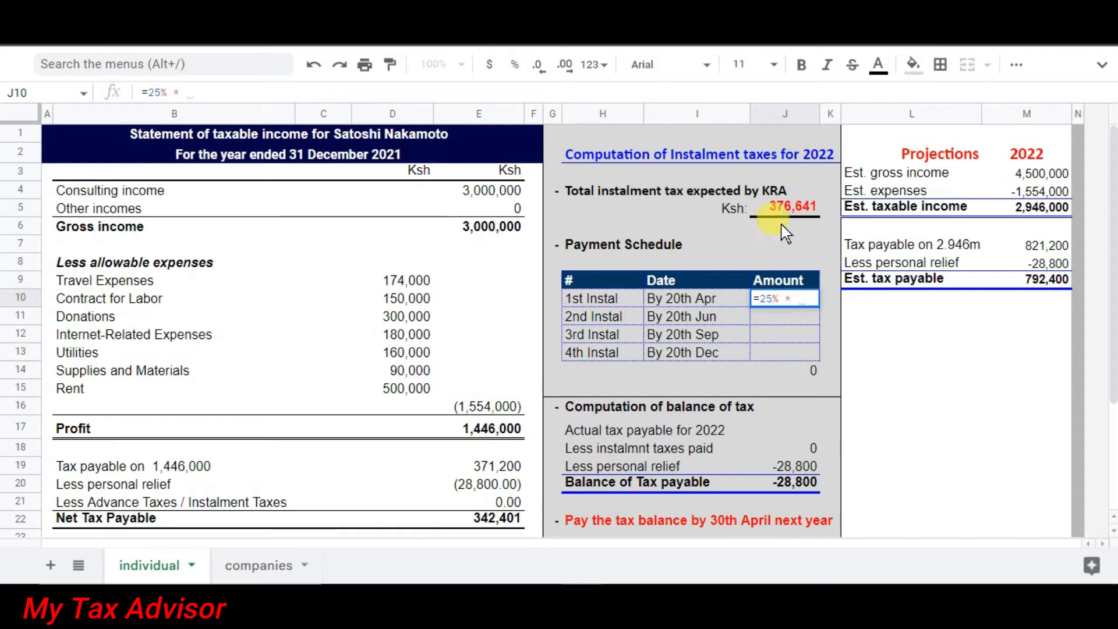
left_click(783, 211)
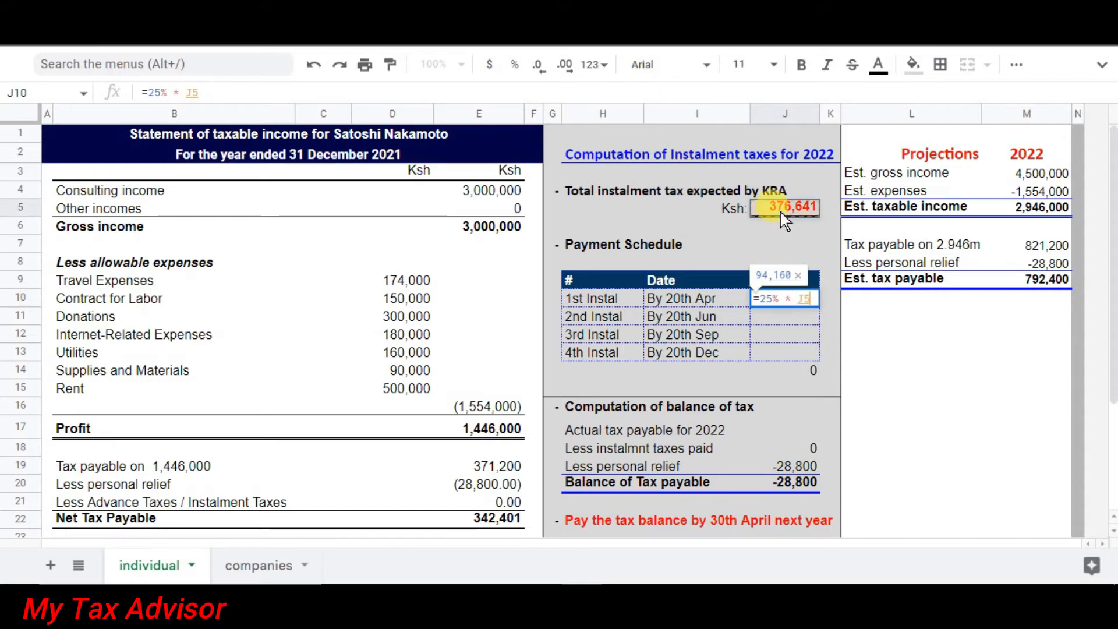
key("F4")
key("Return")
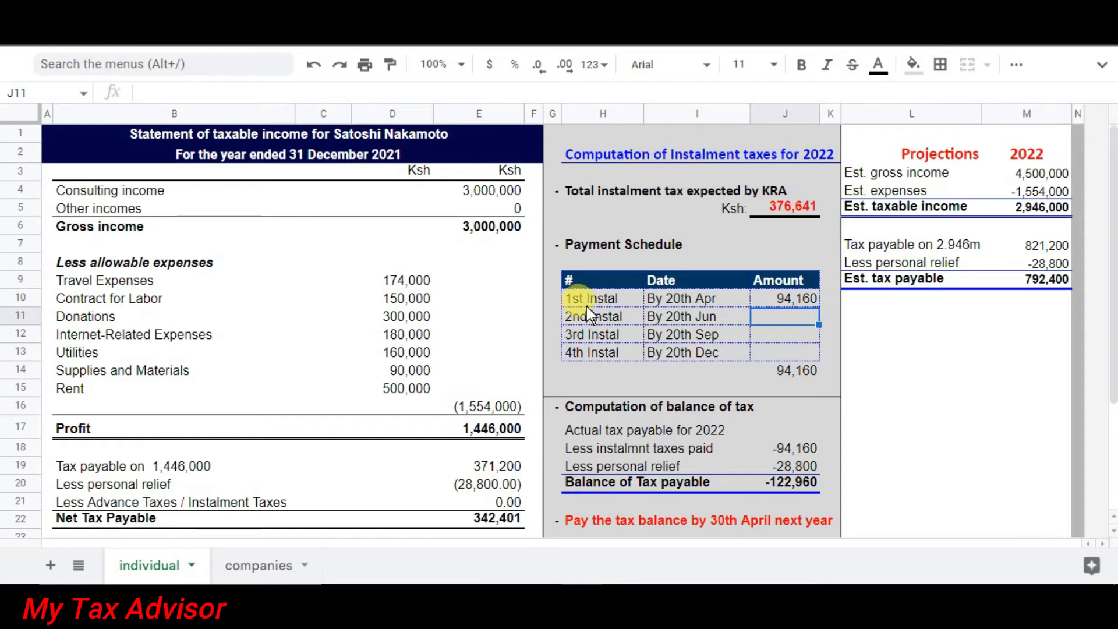
Copy the instalment formula down to J13 and check the =SUM(J10:J13) total of 376,641.
left_click(792, 300)
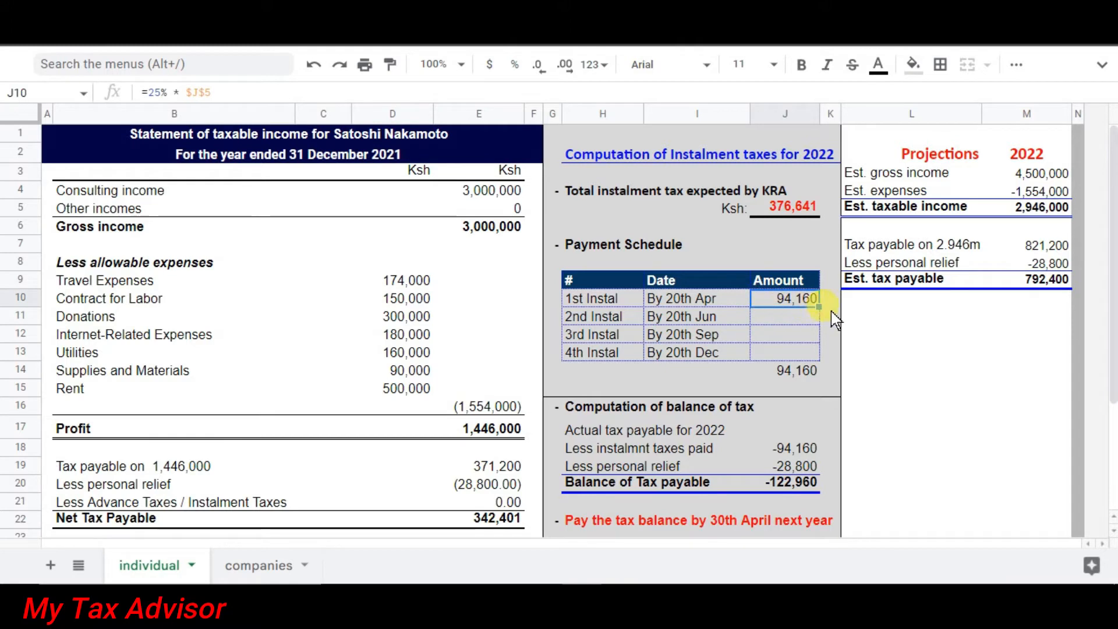
left_click_drag(818, 305, 818, 329)
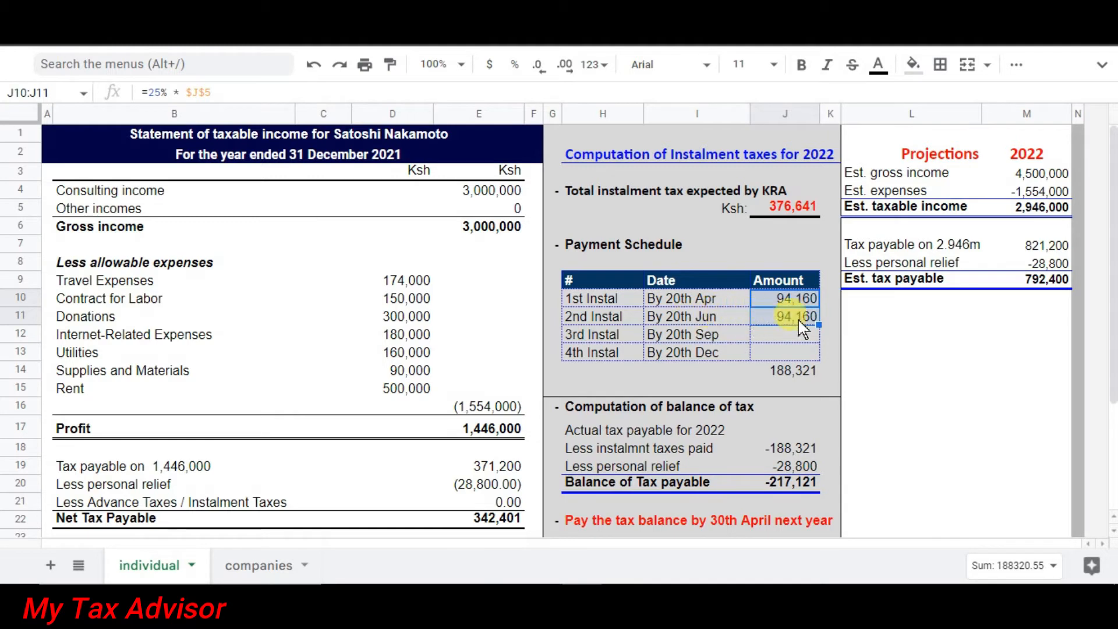
left_click_drag(818, 325, 814, 359)
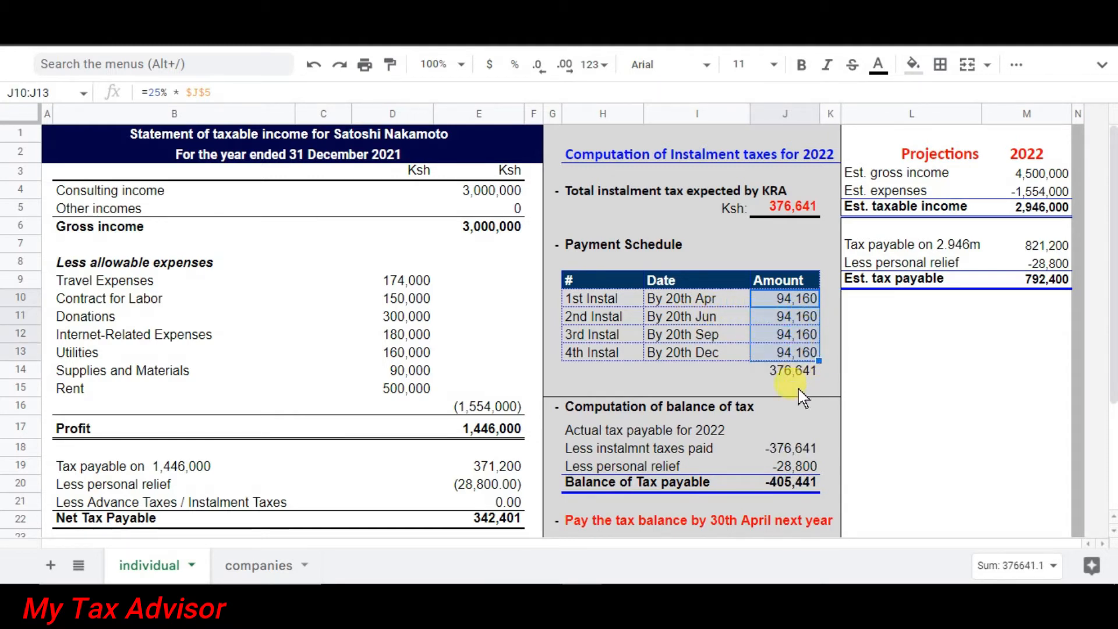
left_click(777, 372)
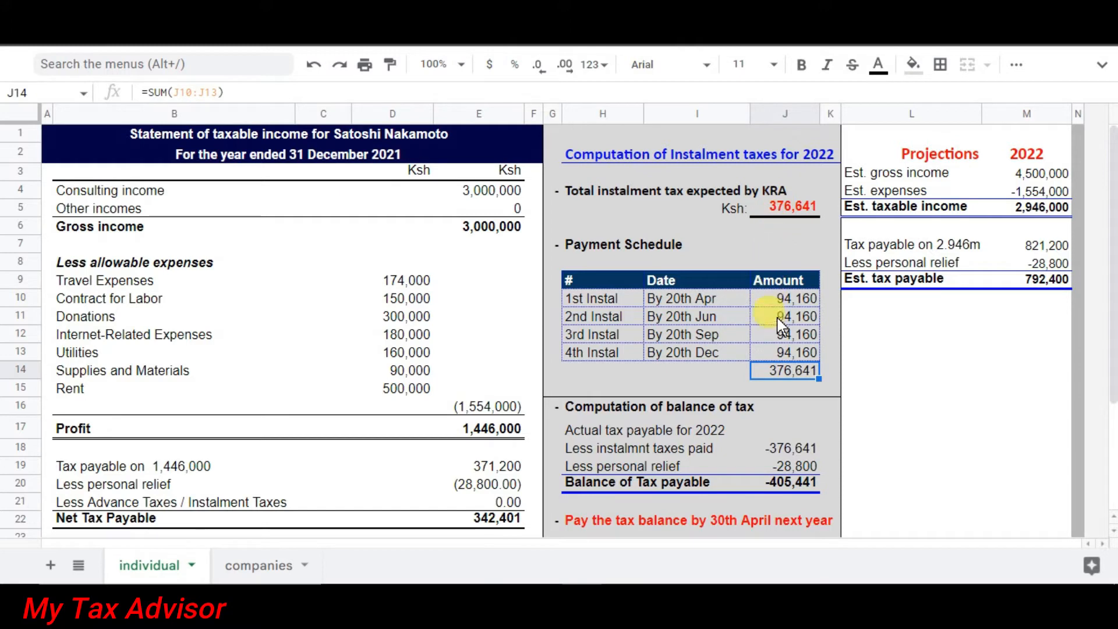
left_click(797, 428)
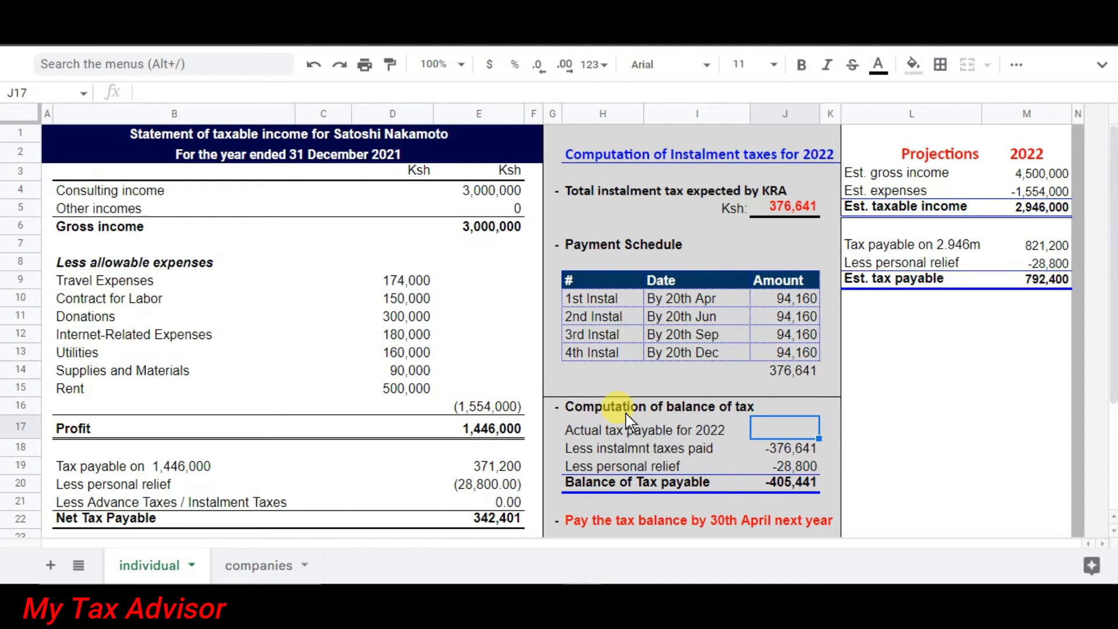
Enter 500,000 in J17 and check the =SUM(J17:J19) balance of 94,559 due 30th April.
type("500000")
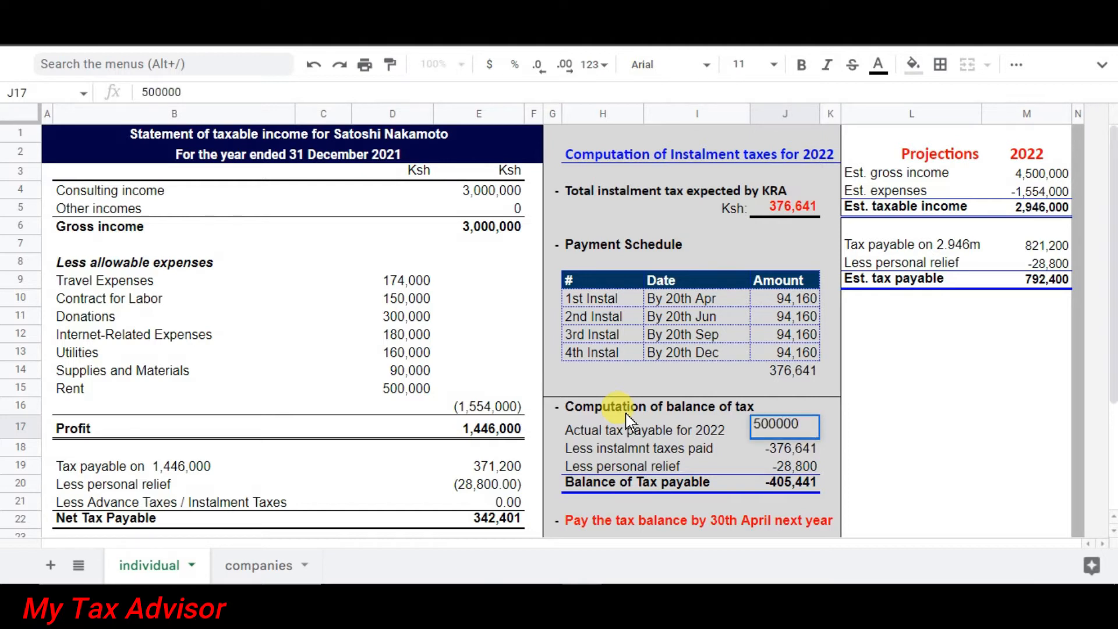
key("Return")
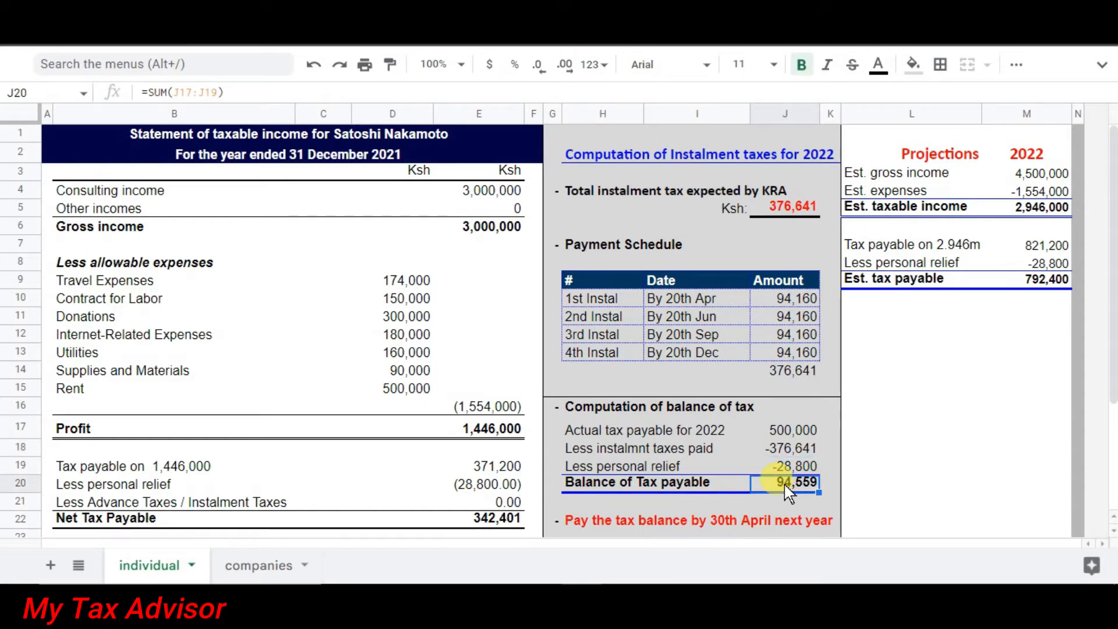
left_click(827, 488)
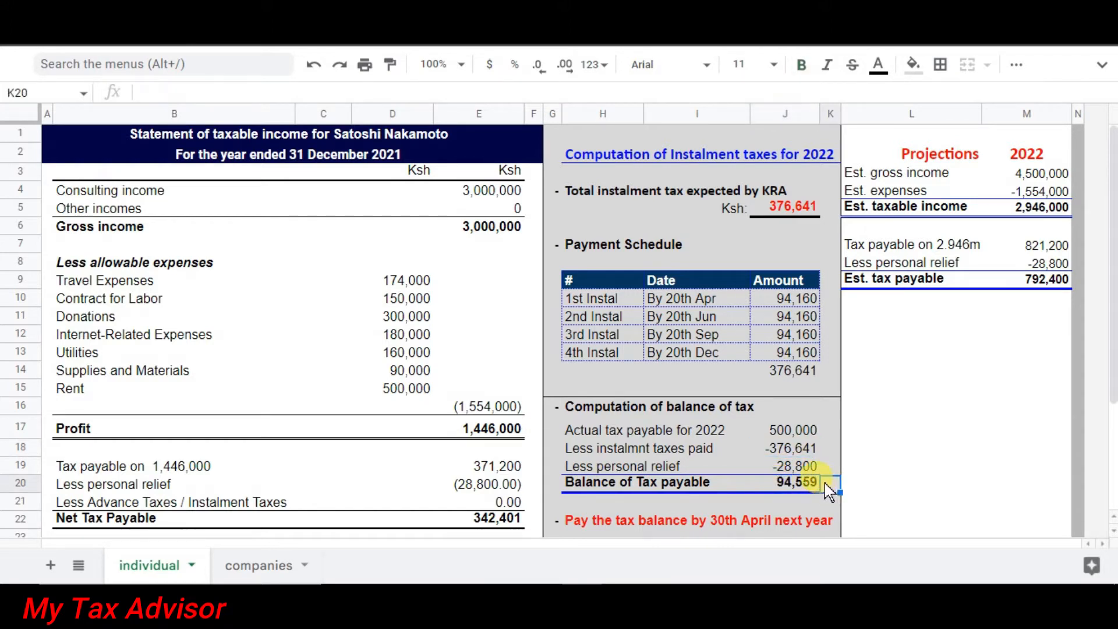
left_click(791, 489)
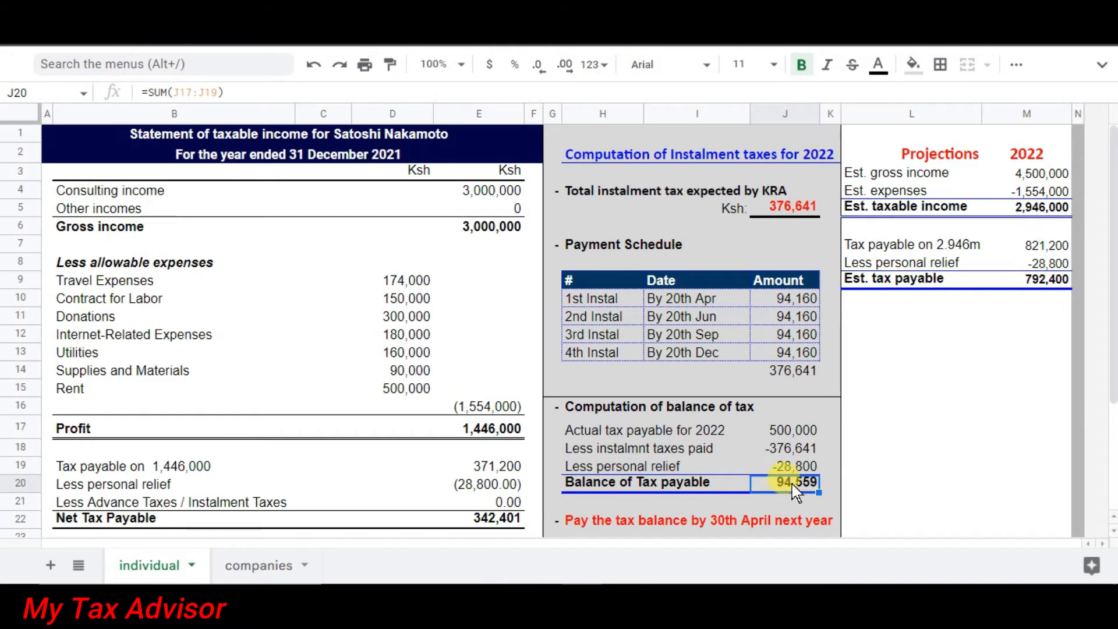
left_click(697, 502)
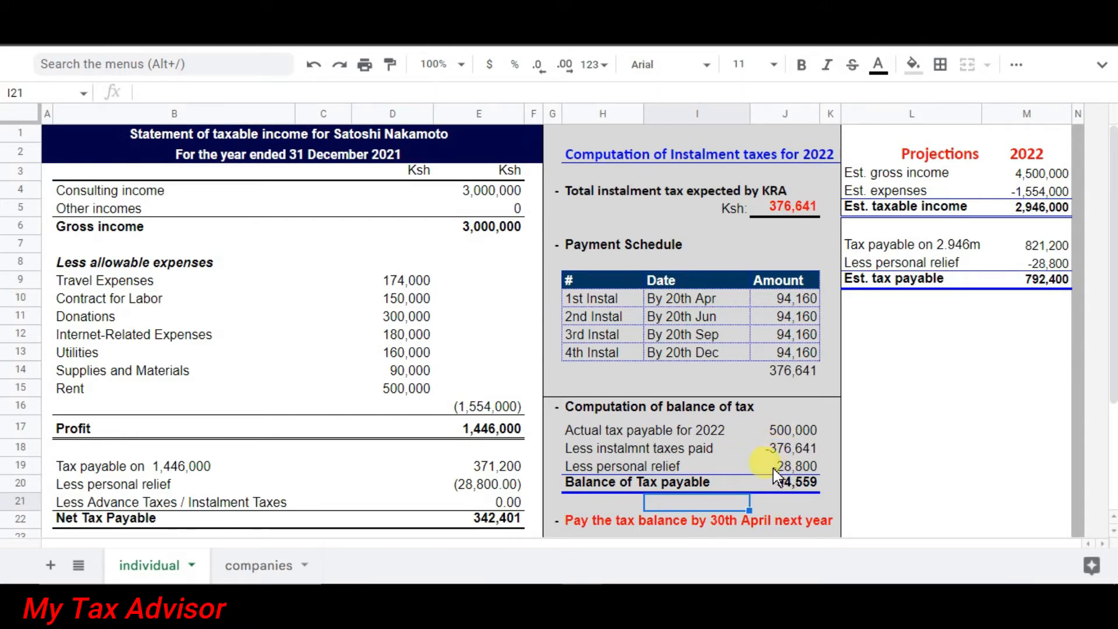
left_click(788, 432)
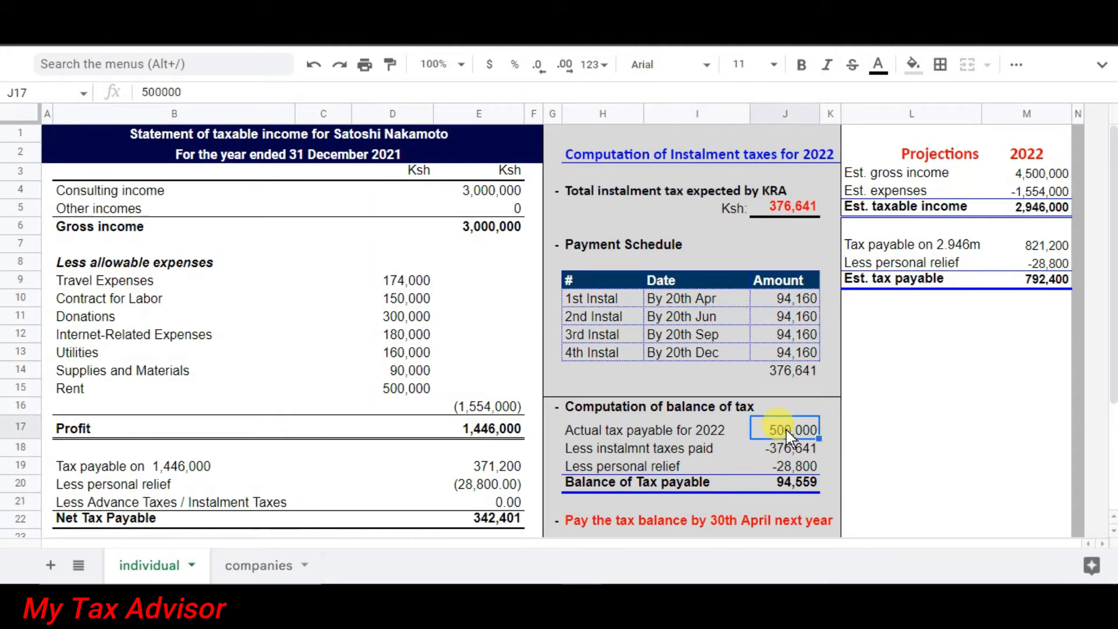
left_click(792, 491)
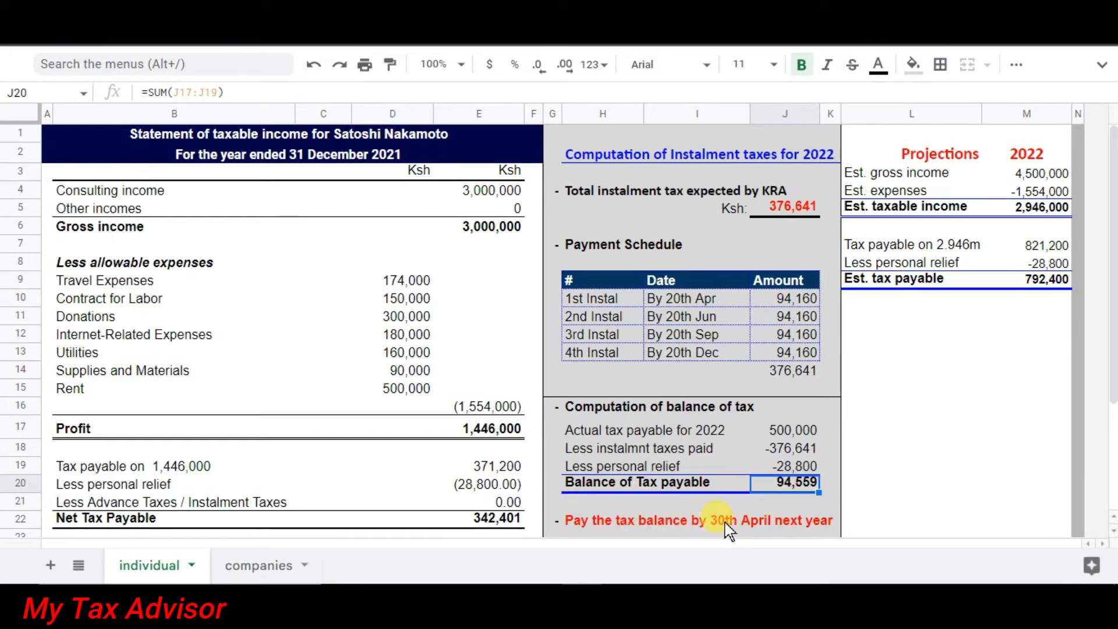
left_click(836, 527)
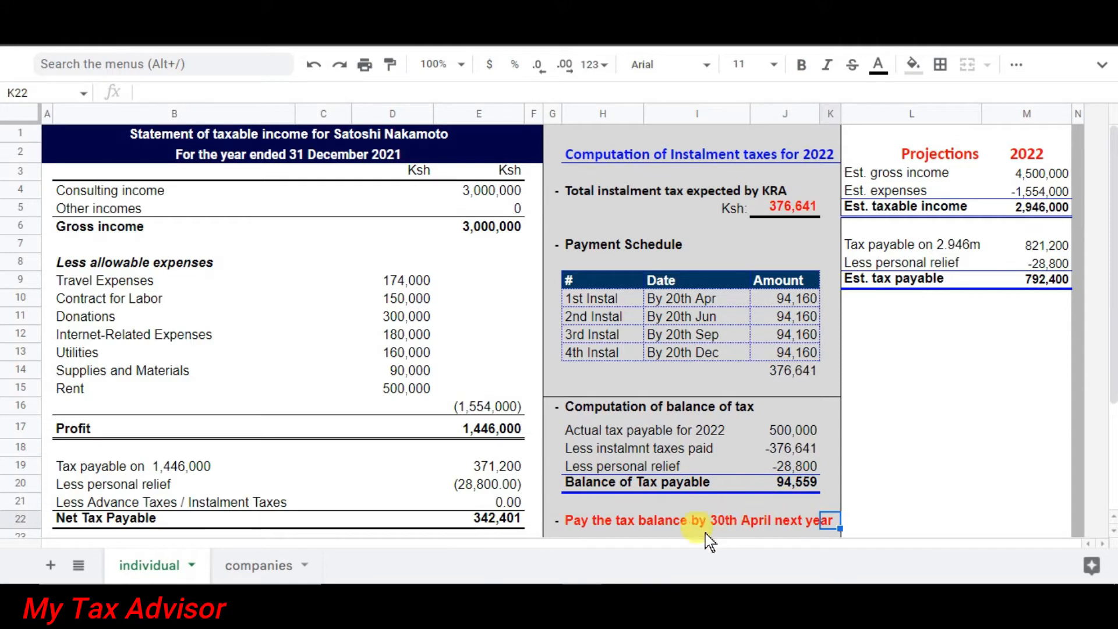
left_click(610, 519)
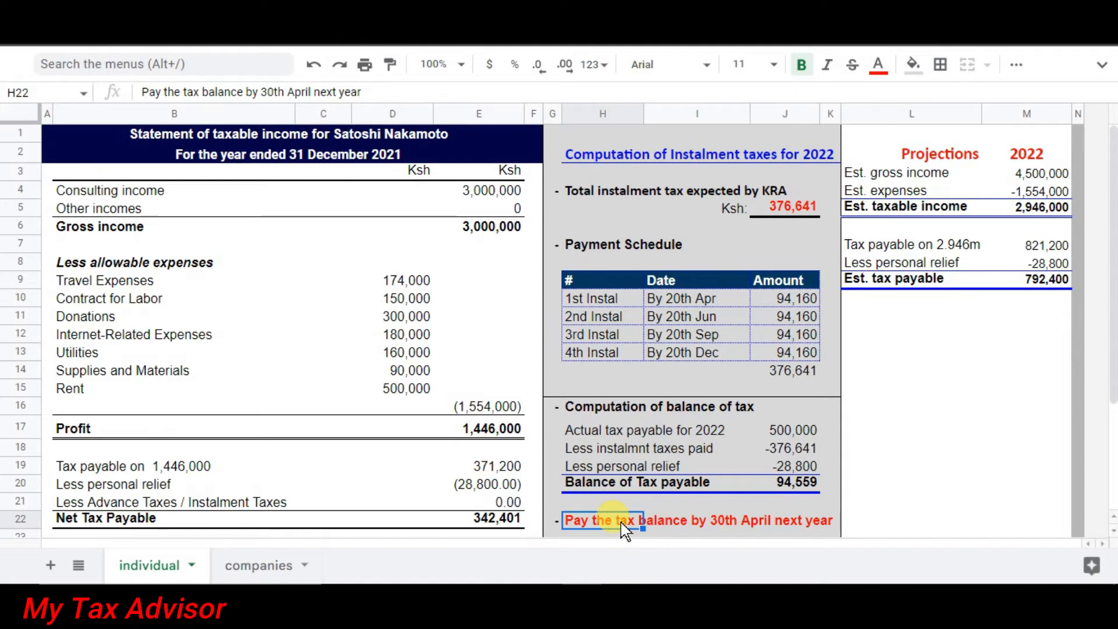
Look over the balance section and select L14 for the underpayment penalty.
left_click(654, 504)
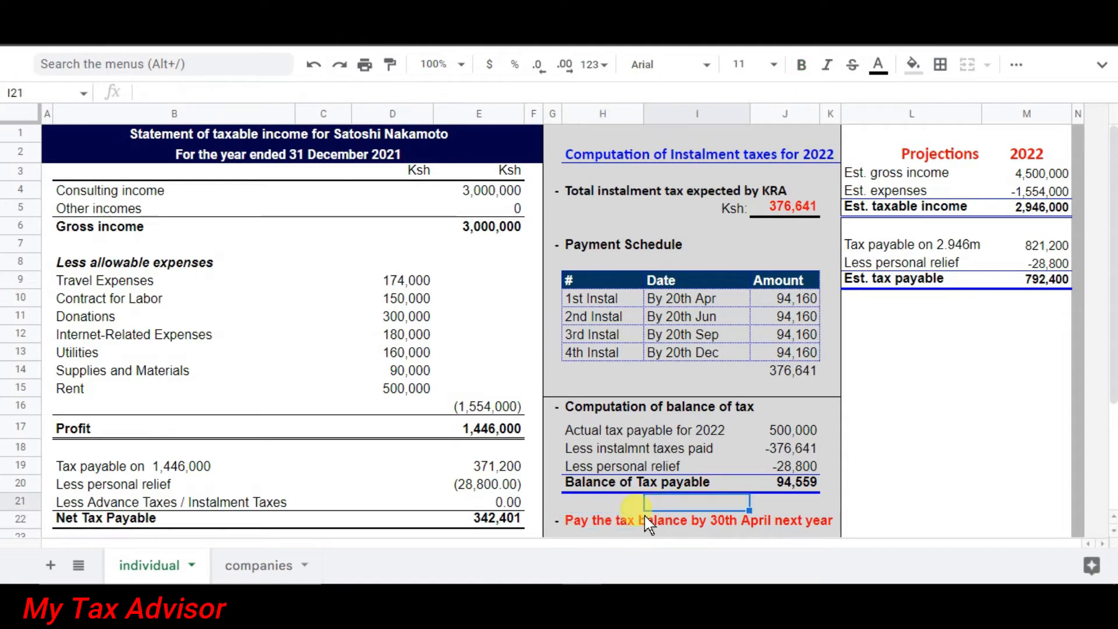
left_click(581, 542)
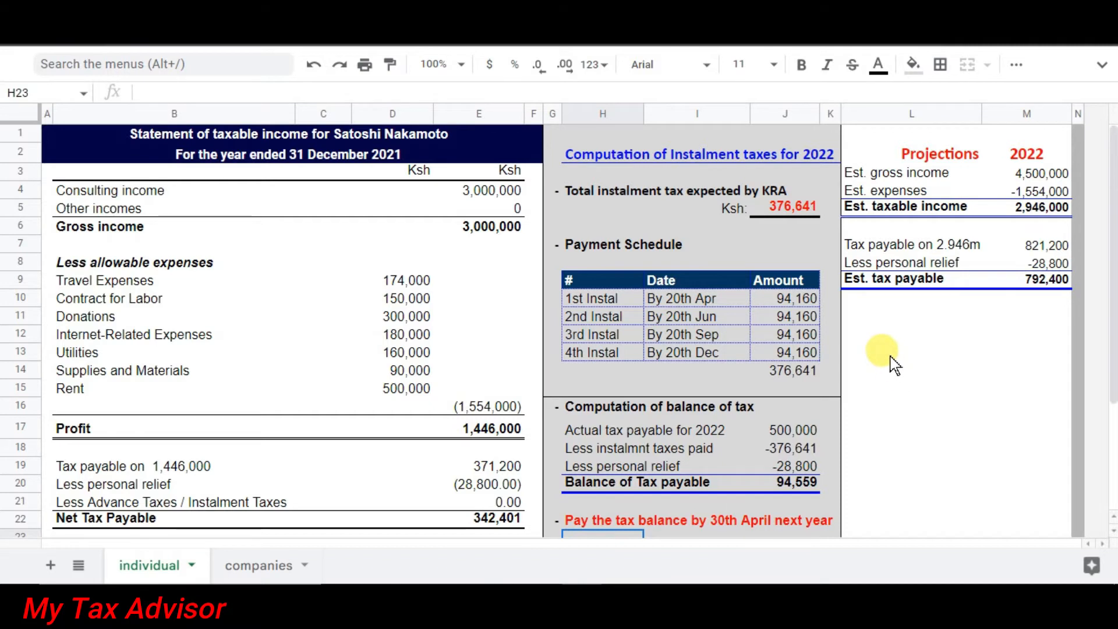
left_click(889, 379)
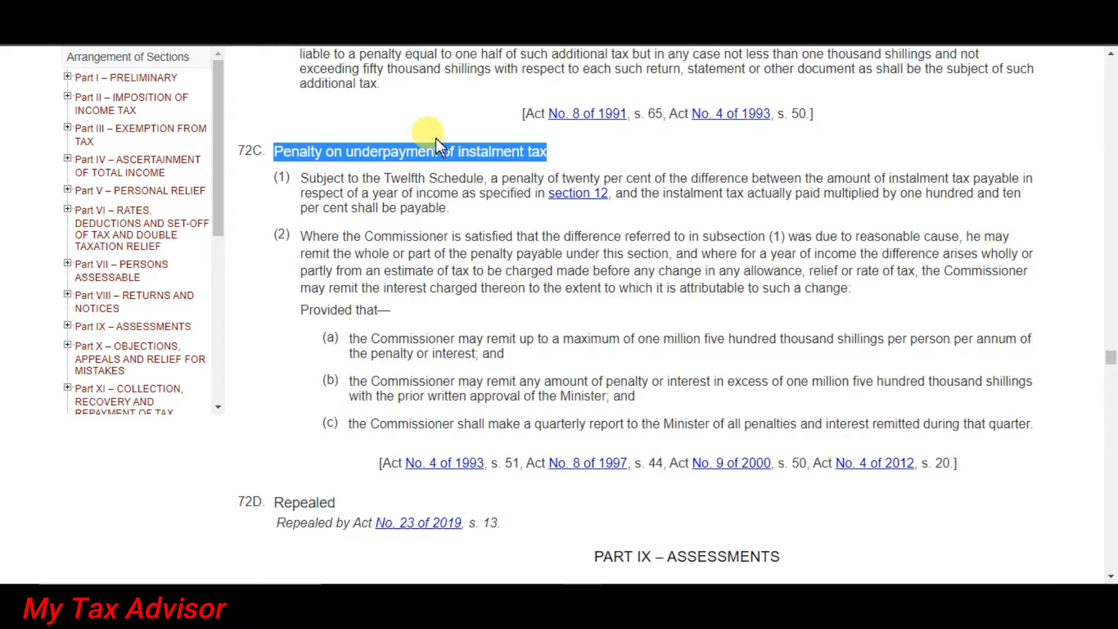
Highlight the twenty per cent penalty clause in section 72C(1), then clear the highlight.
left_click(498, 152)
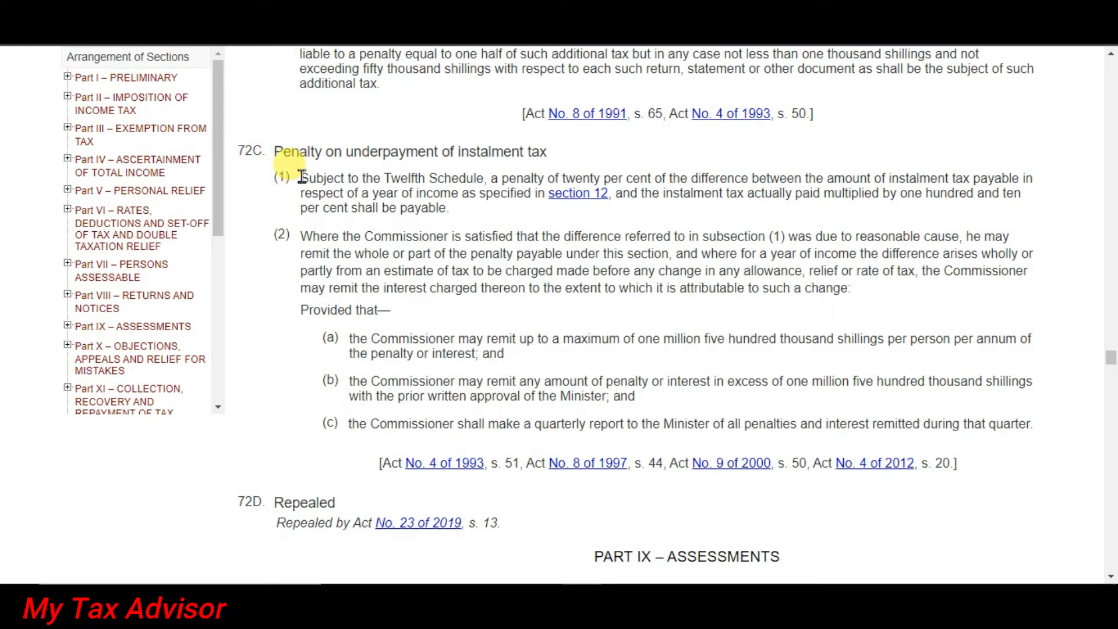
left_click_drag(302, 177, 455, 213)
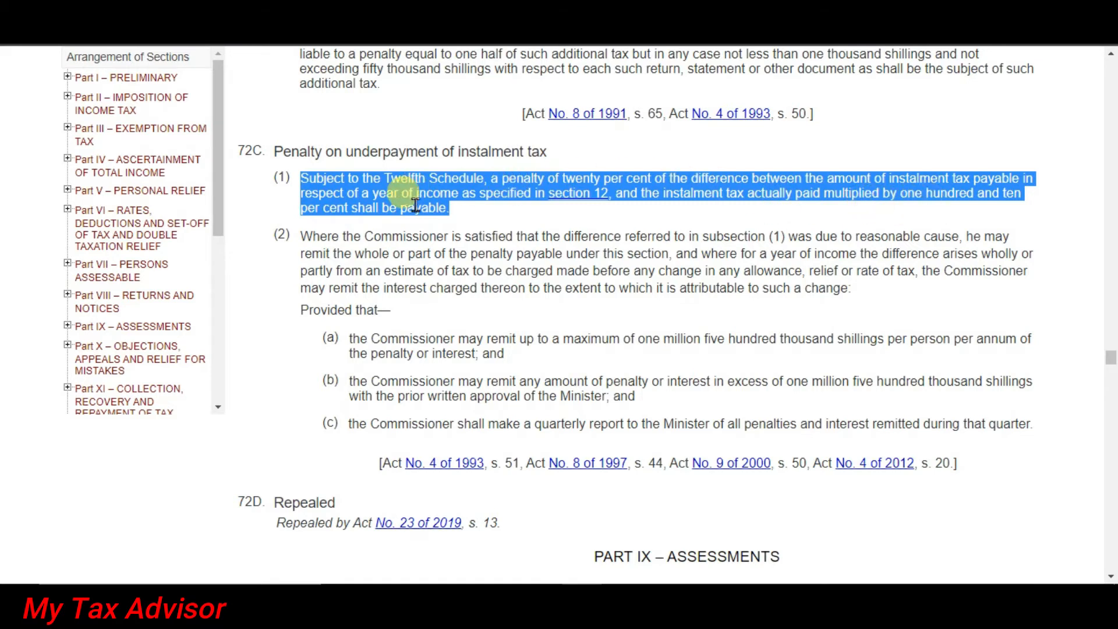
left_click(476, 209)
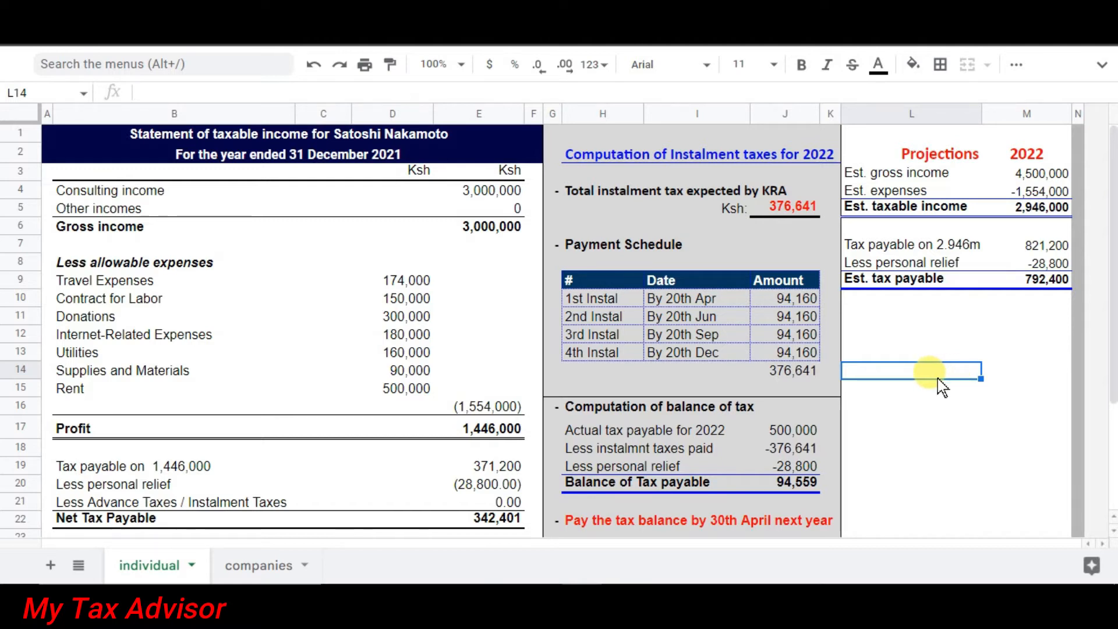
Enter =20%*J14 in L14 for a 75,328.22 penalty and verify the formula.
type("=20")
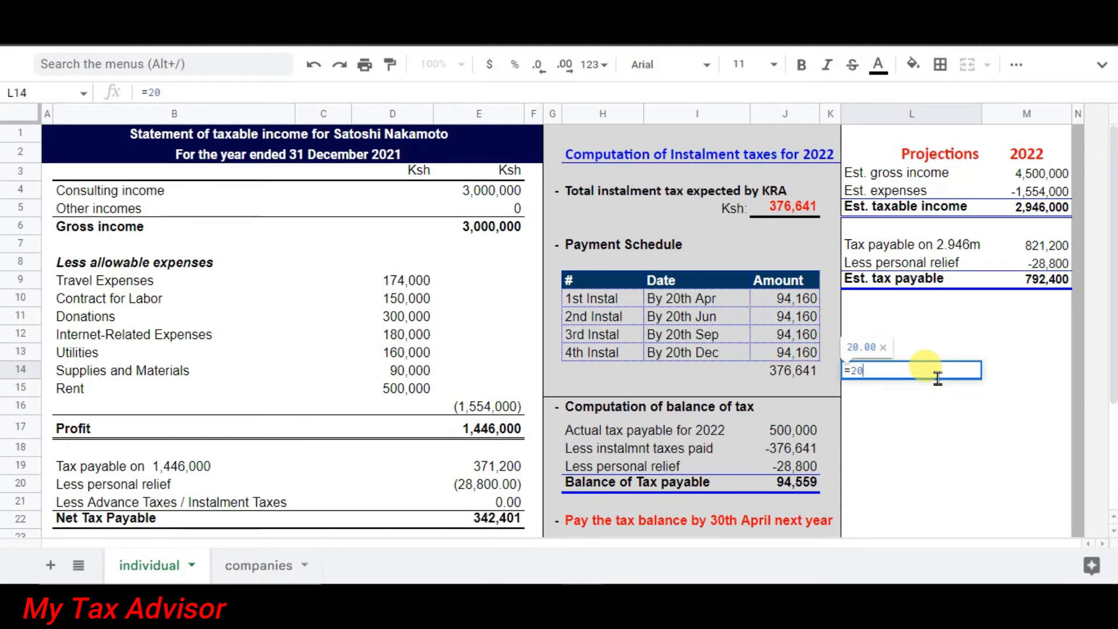
type("% *")
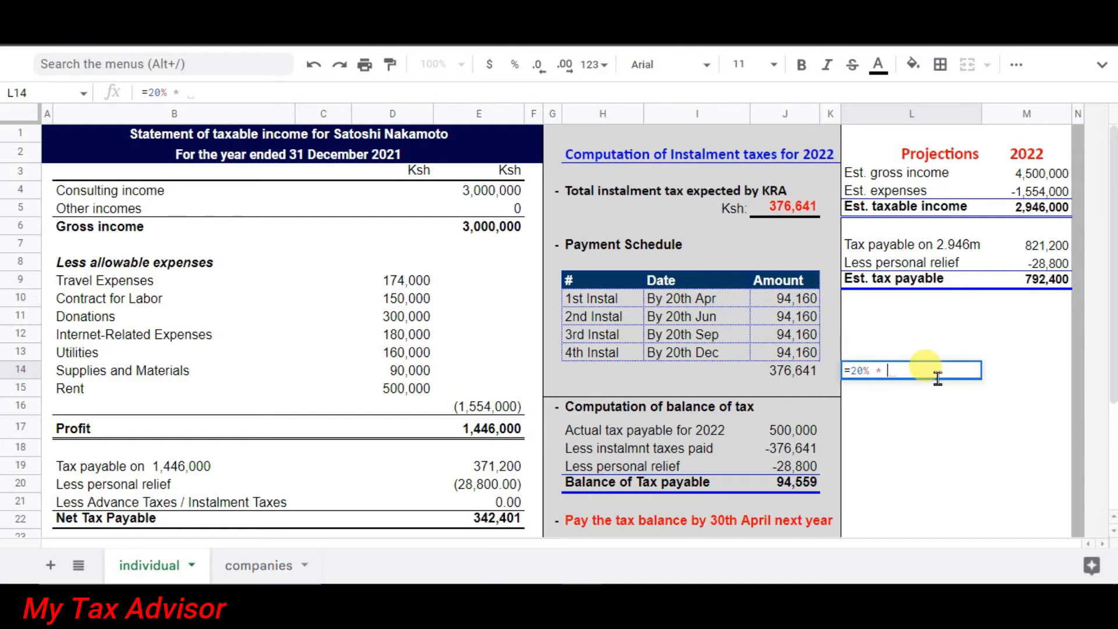
left_click(781, 372)
key("Return")
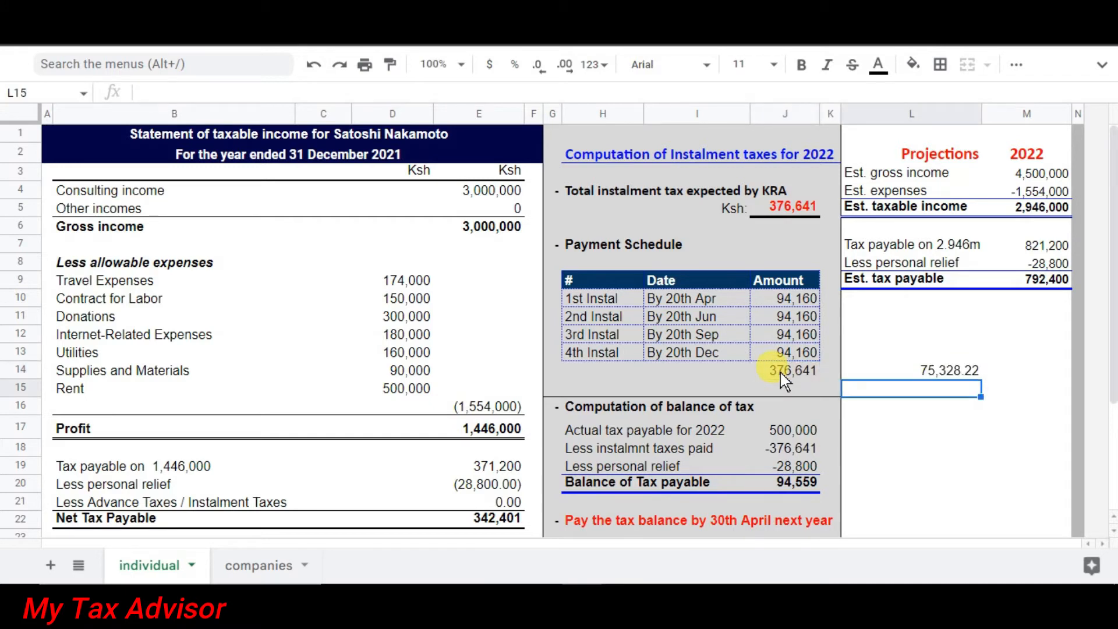
left_click(917, 372)
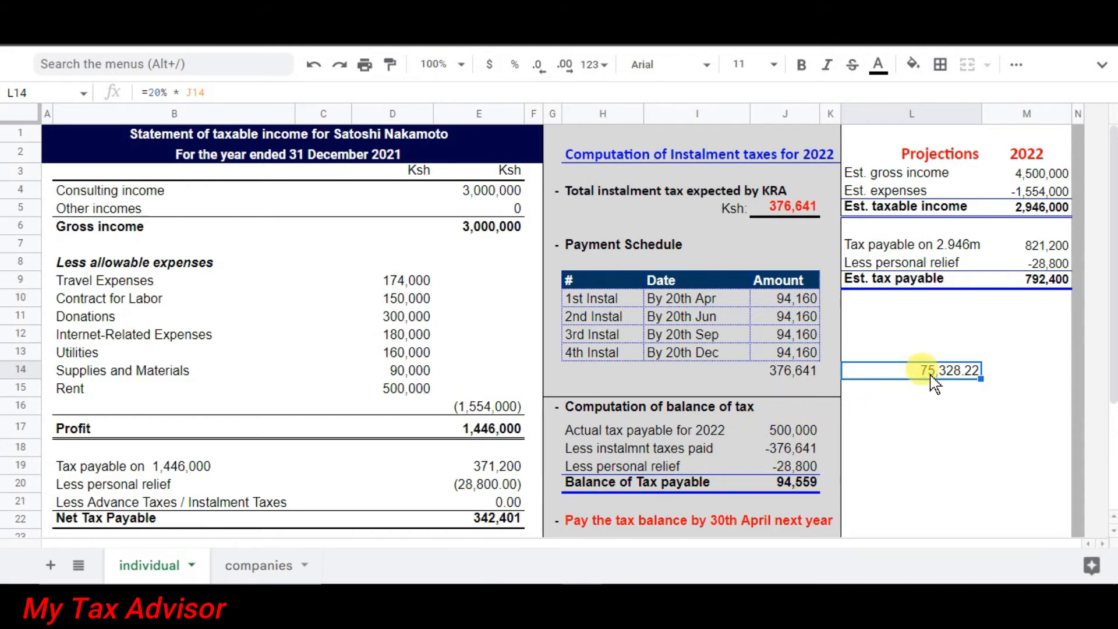
left_click(905, 436)
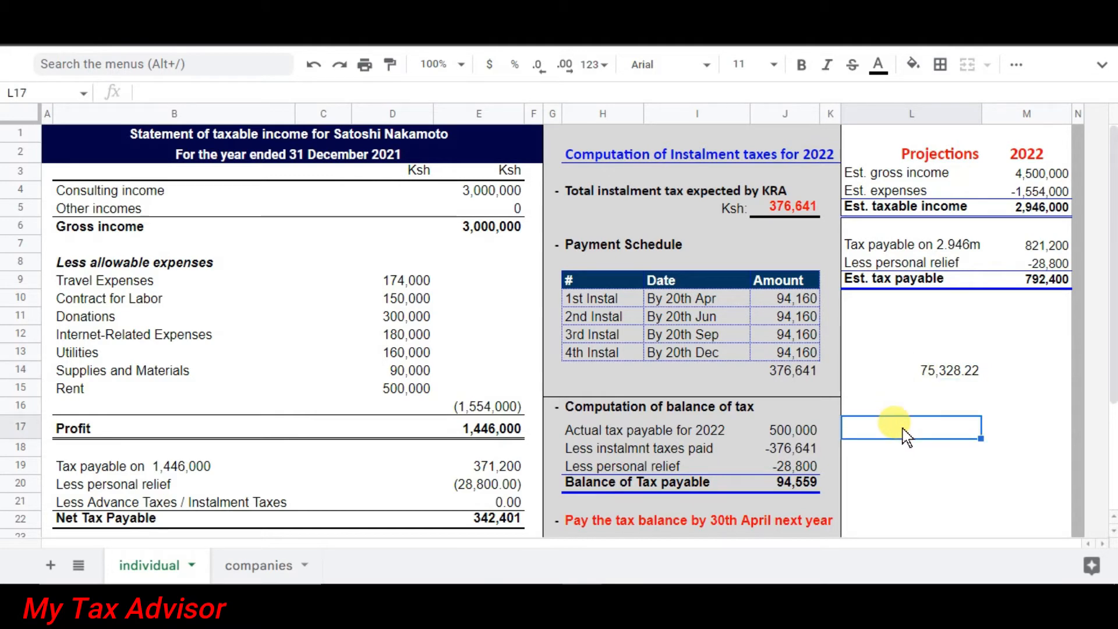
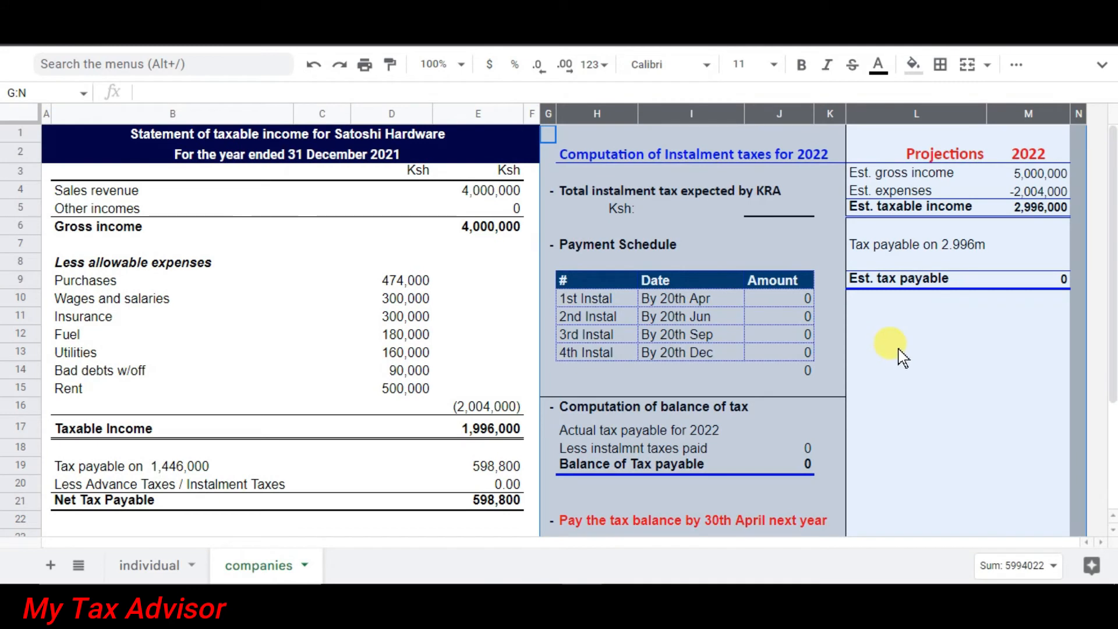
Enter =30%*M5 in M7 to get 898,800 tax on the 2,996,000 estimated taxable income.
left_click(899, 352)
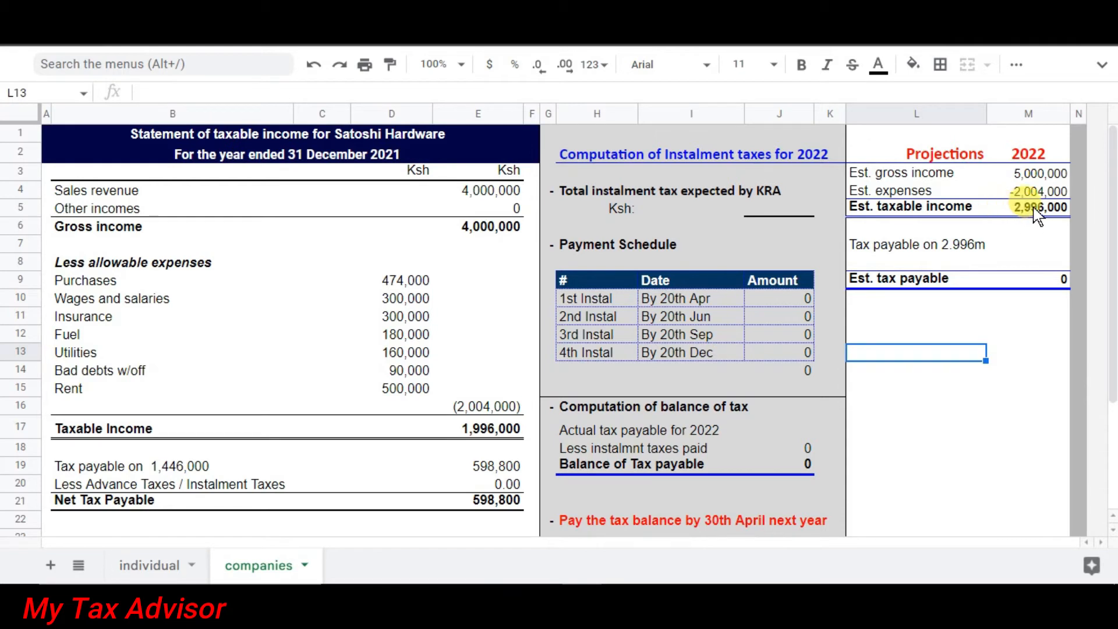
left_click(1037, 245)
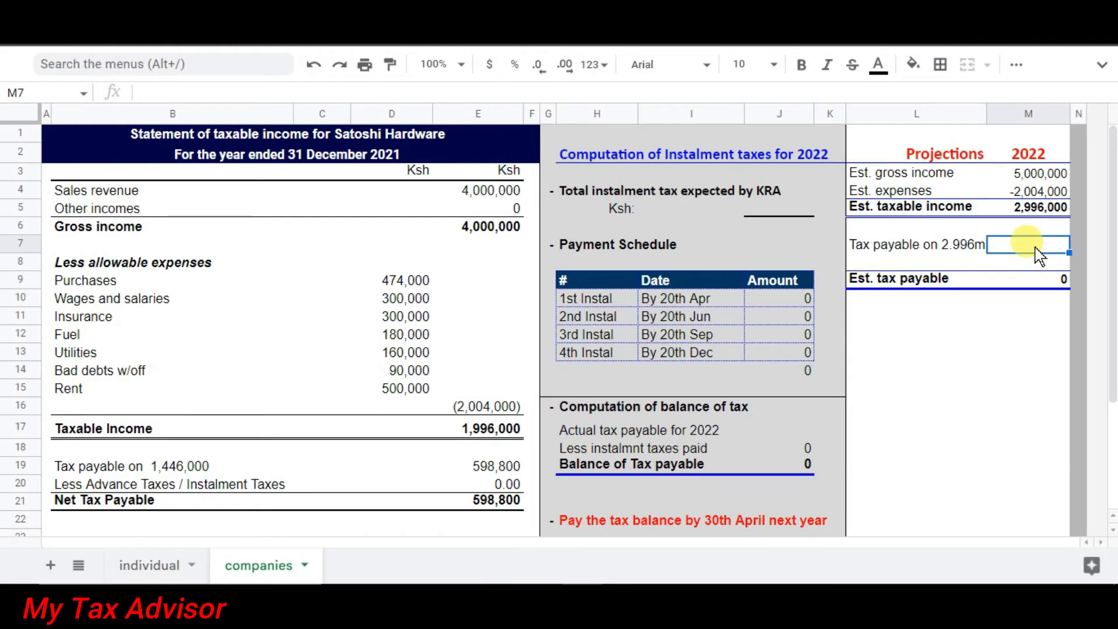
type("=3")
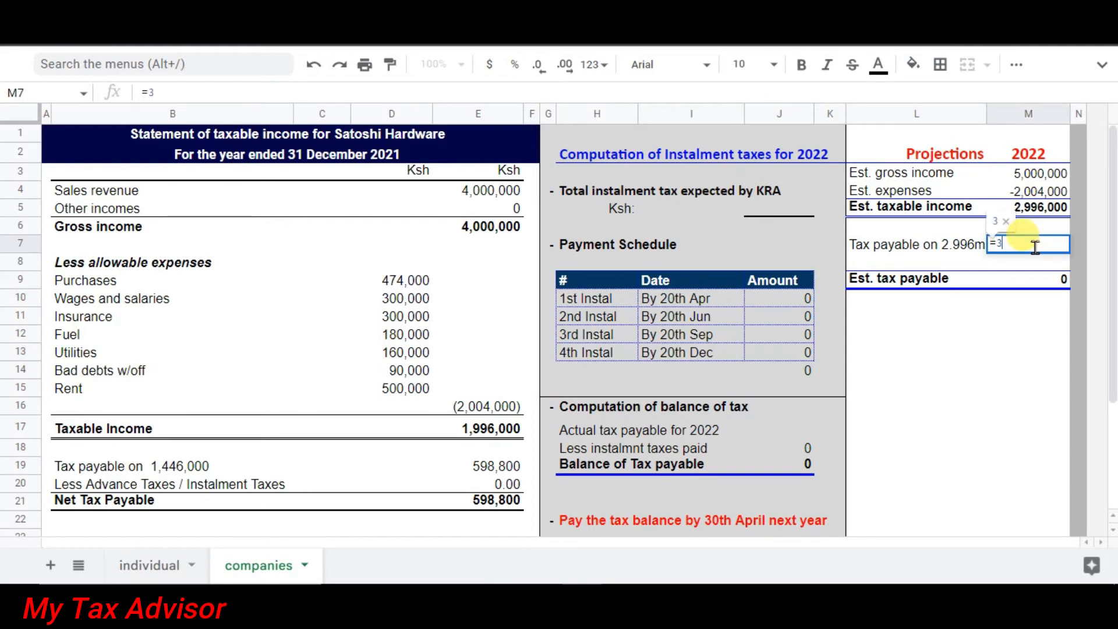
type("0% *")
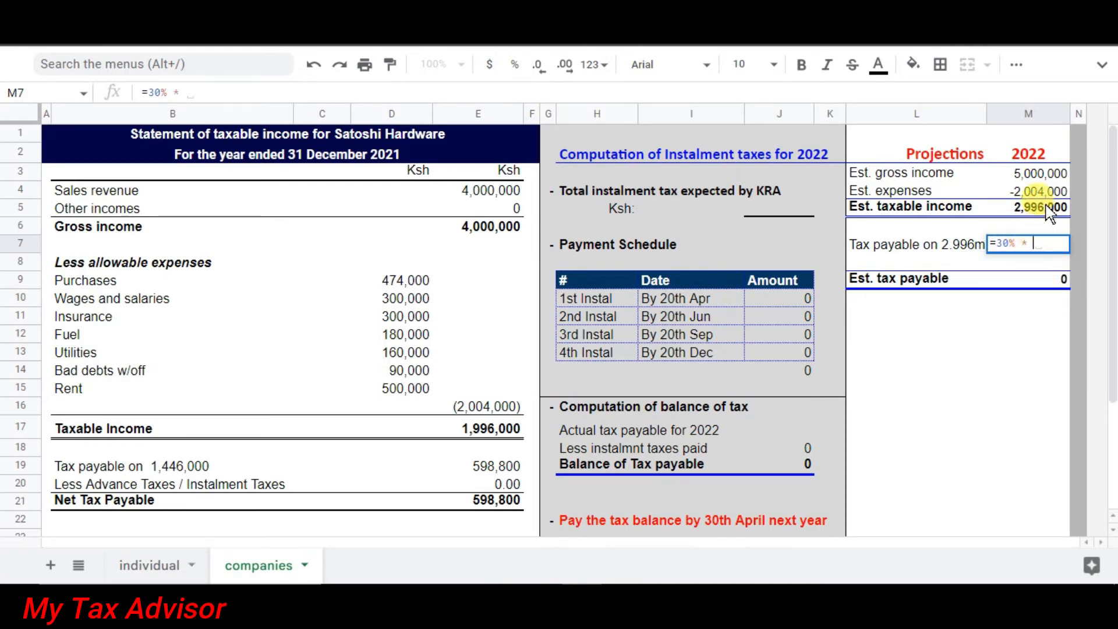
left_click(1048, 213)
key("Return")
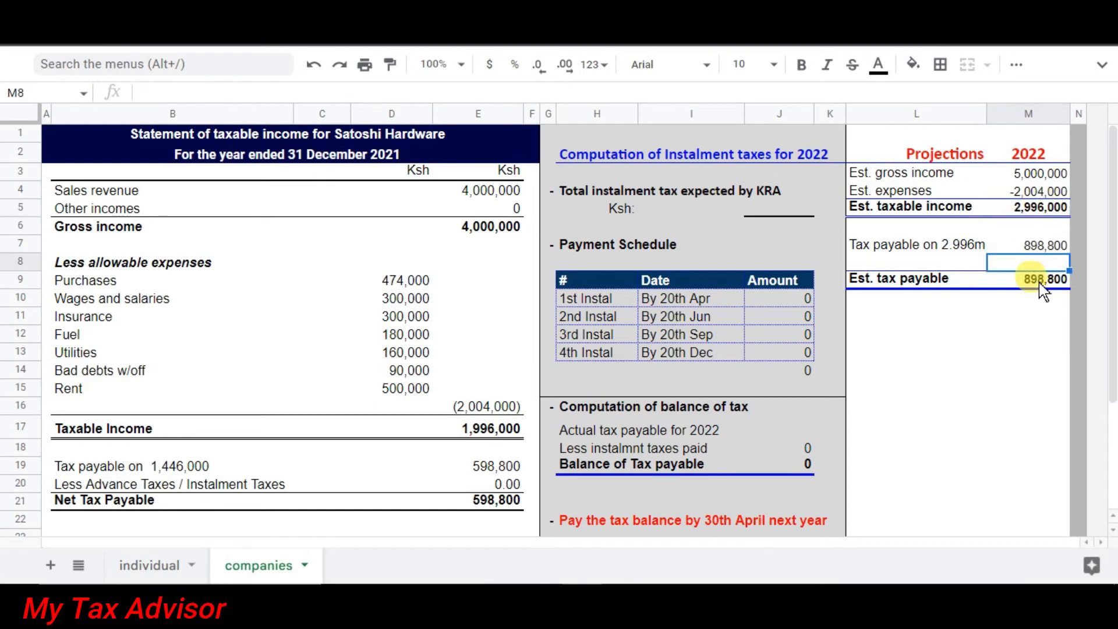
Check that M9's =SUM(M7:M8) shows estimated tax payable of 898,800.
left_click(1038, 299)
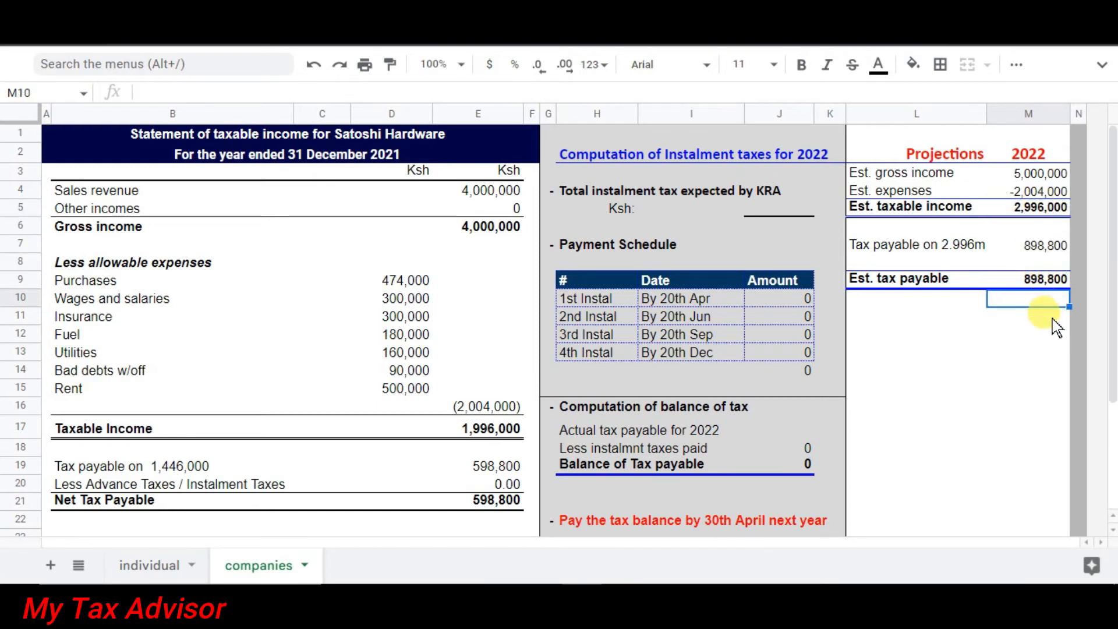
left_click(1043, 337)
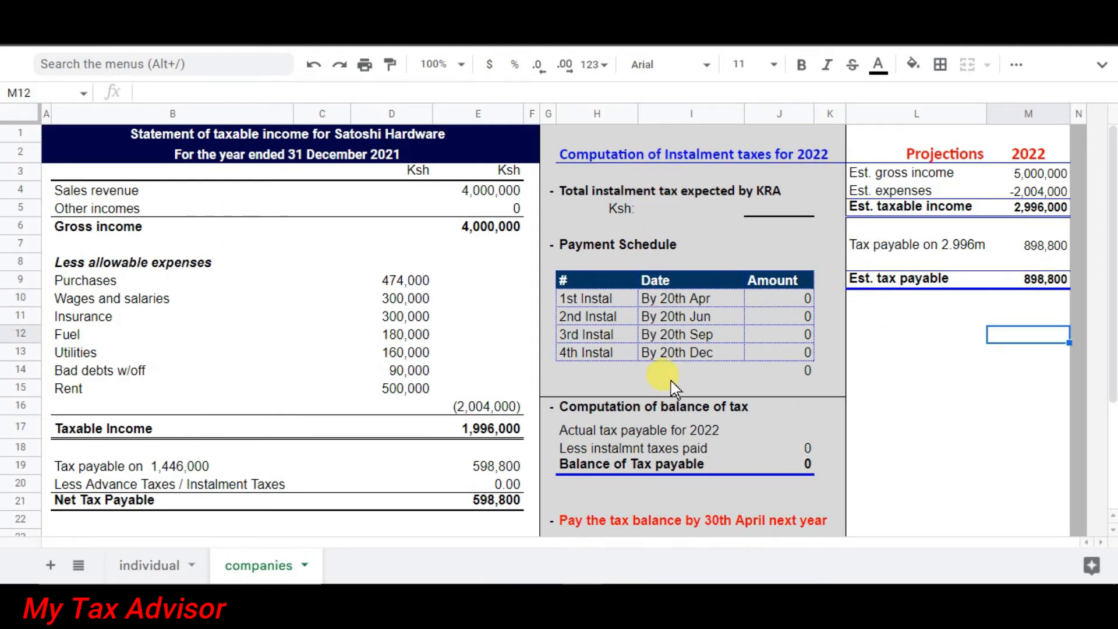
left_click(1039, 285)
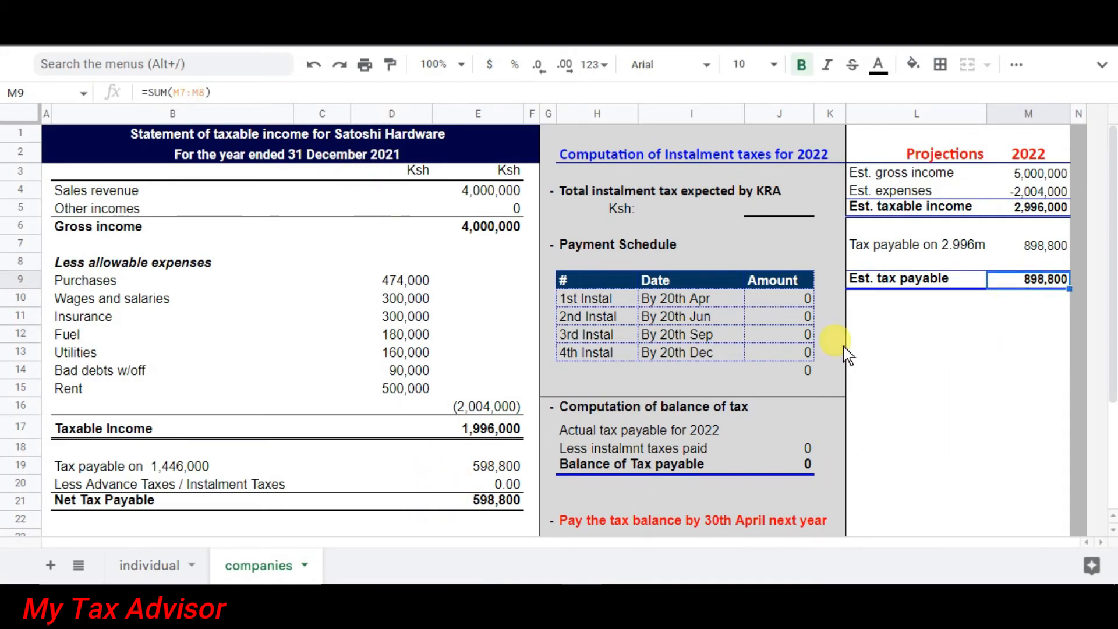
left_click(784, 227)
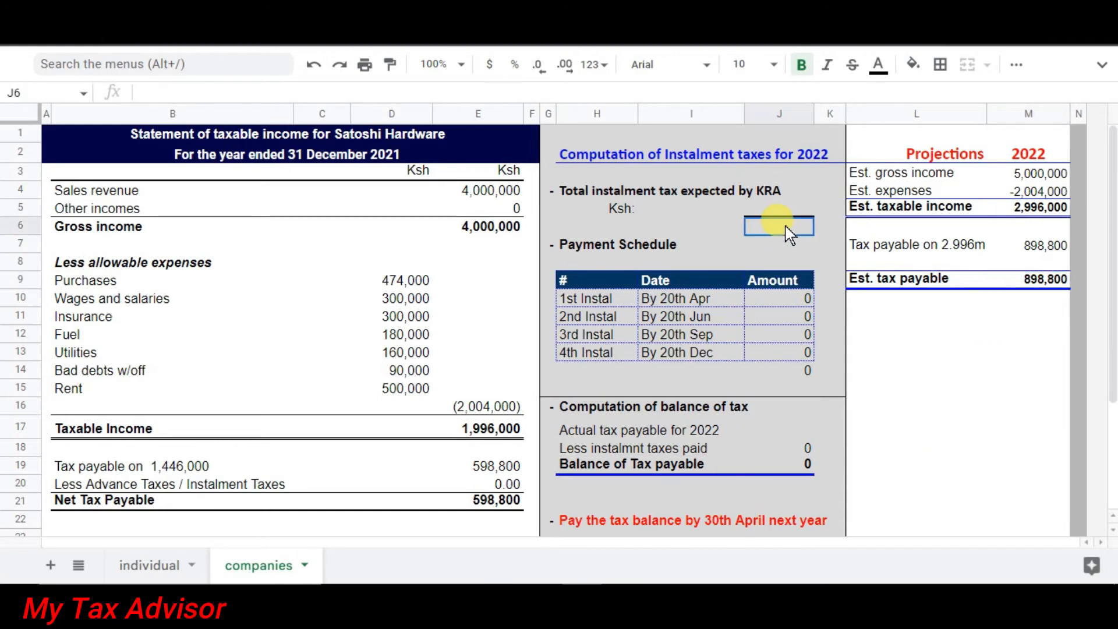
Enter =E21*110% in J5, turning the 598,800 net tax payable into a 658,680 instalment total.
left_click(492, 507)
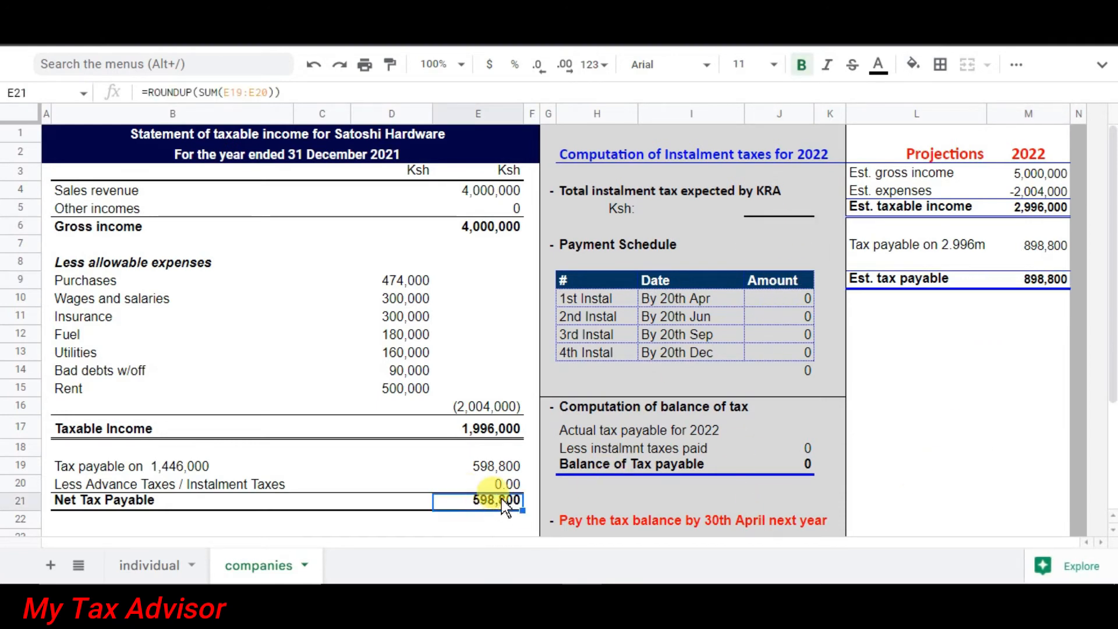
left_click(781, 210)
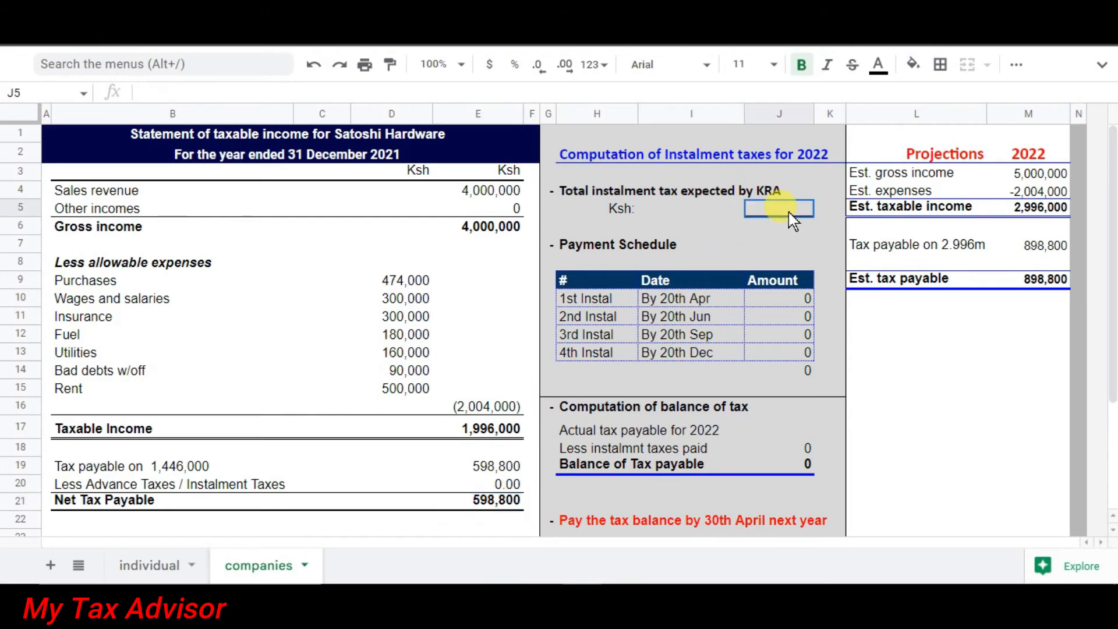
type("=")
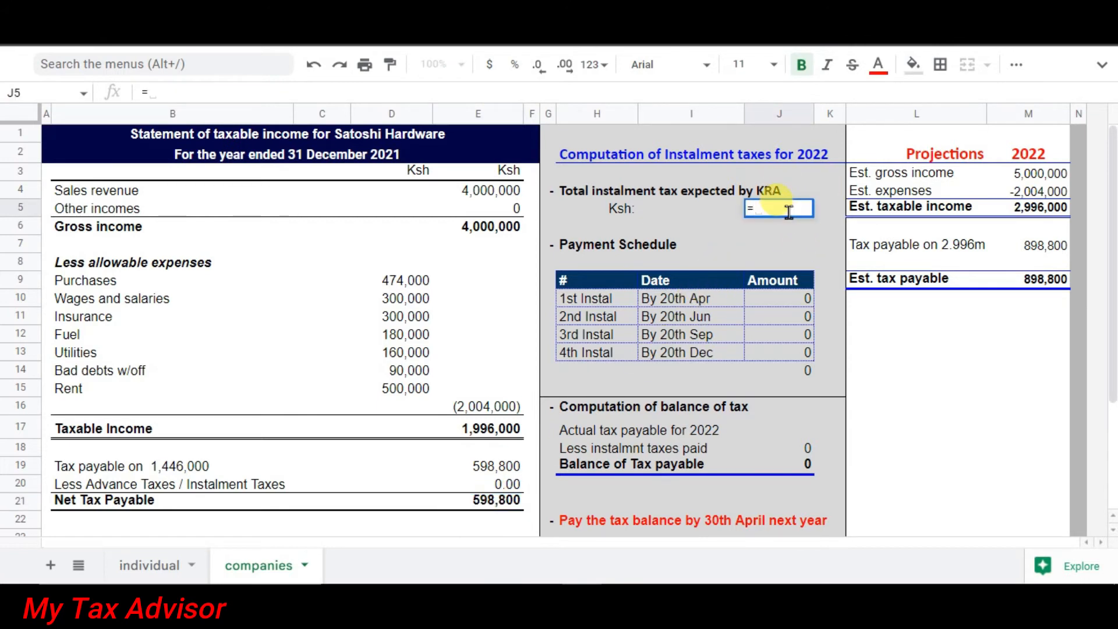
left_click(492, 505)
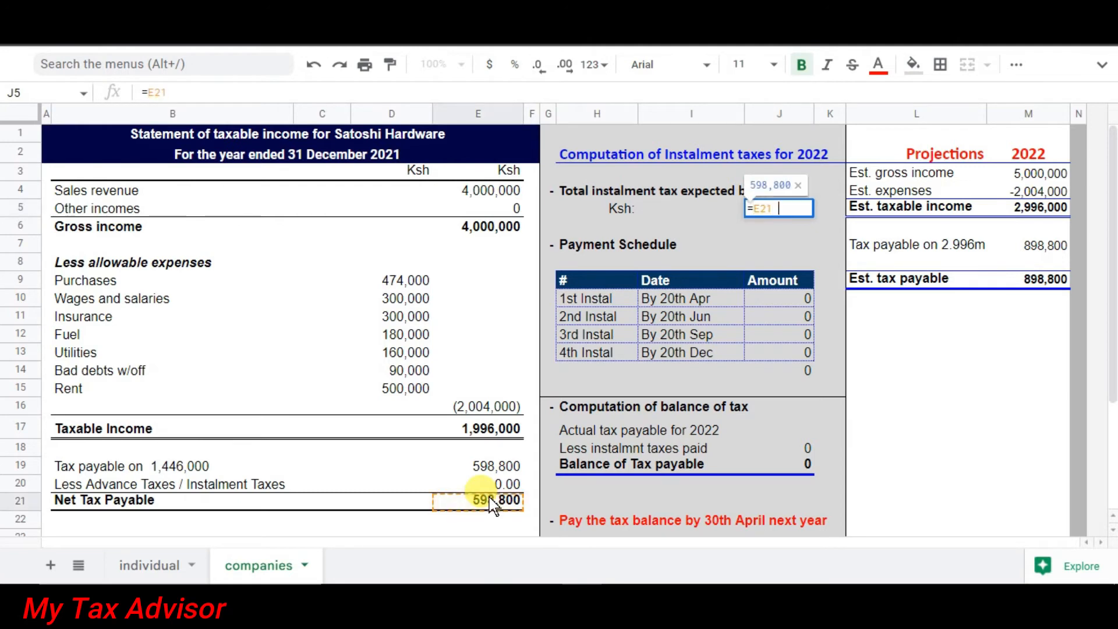
type("* 110%")
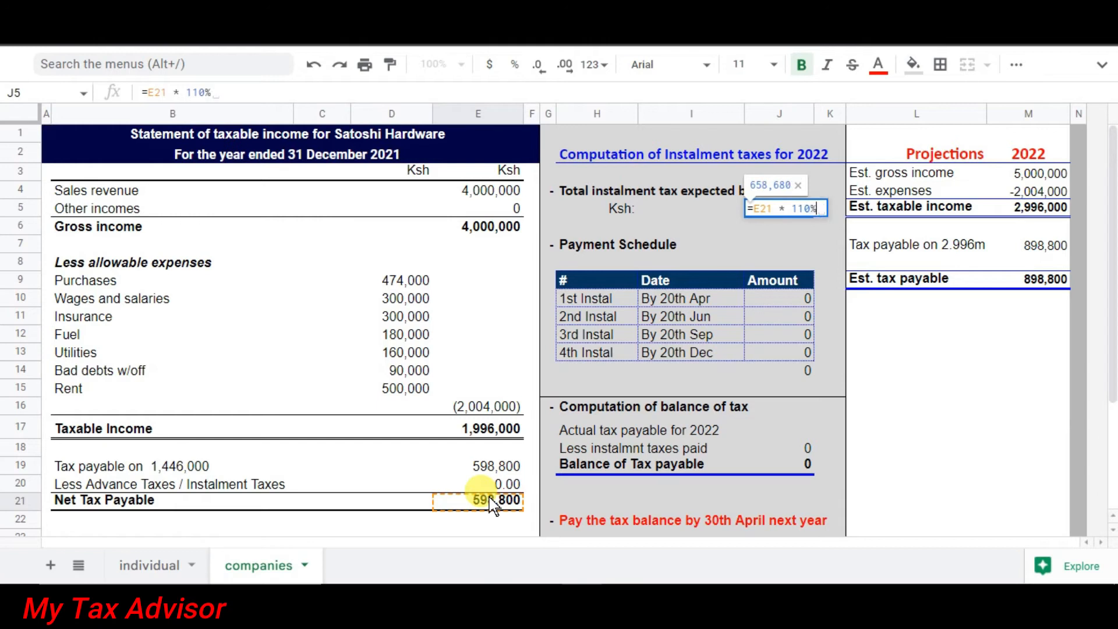
key("Return")
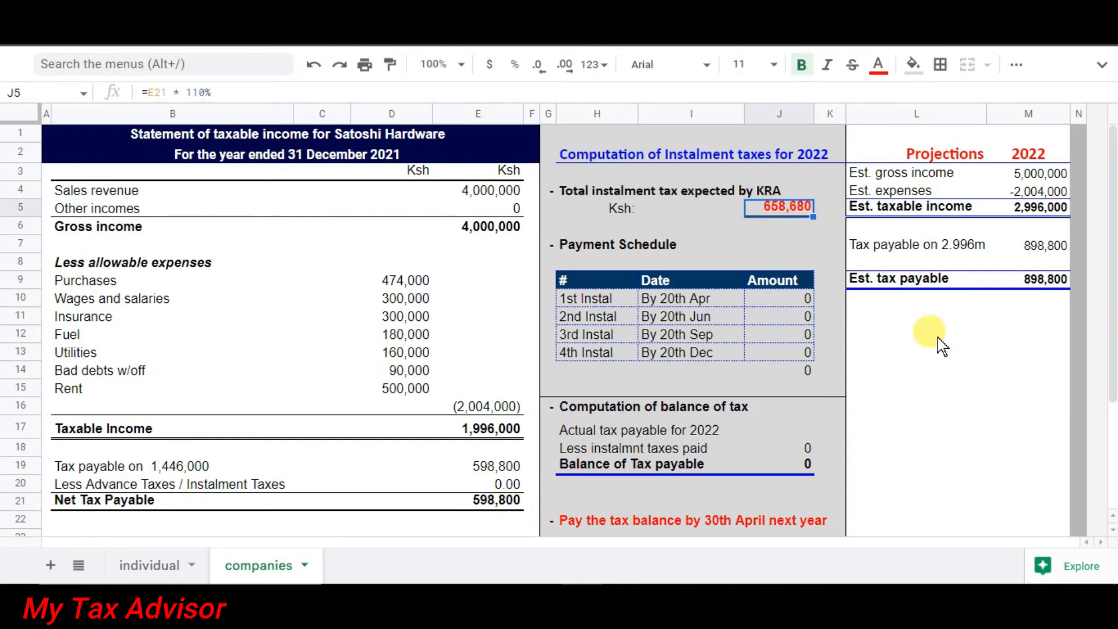
left_click(961, 378)
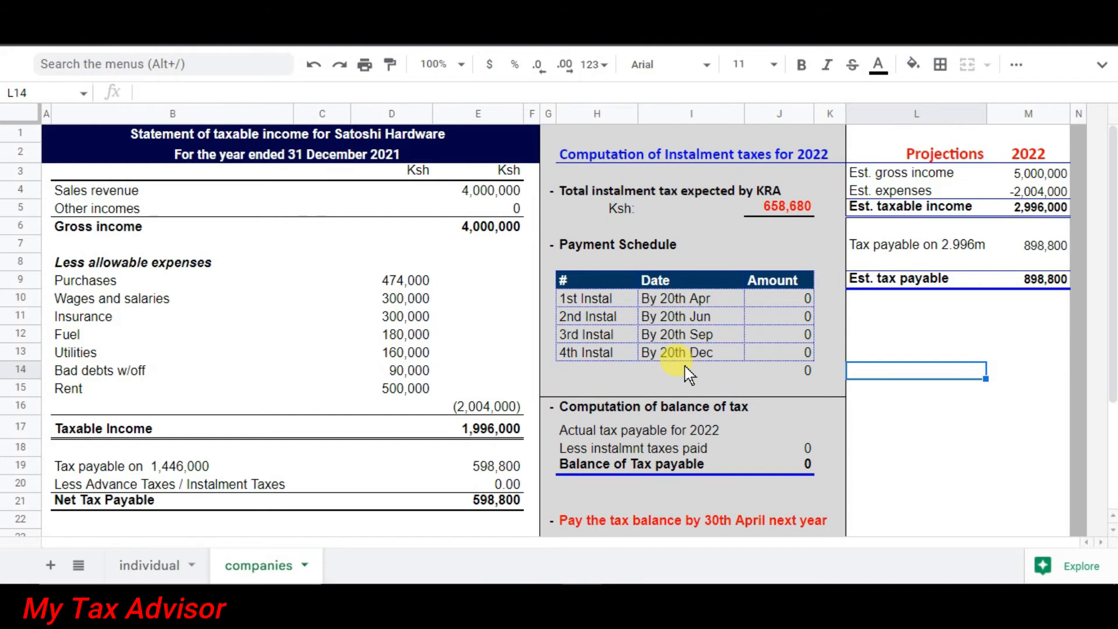
Enter =25%*$J$5 in J11 so the first instalment reads 164,670.
left_click(789, 302)
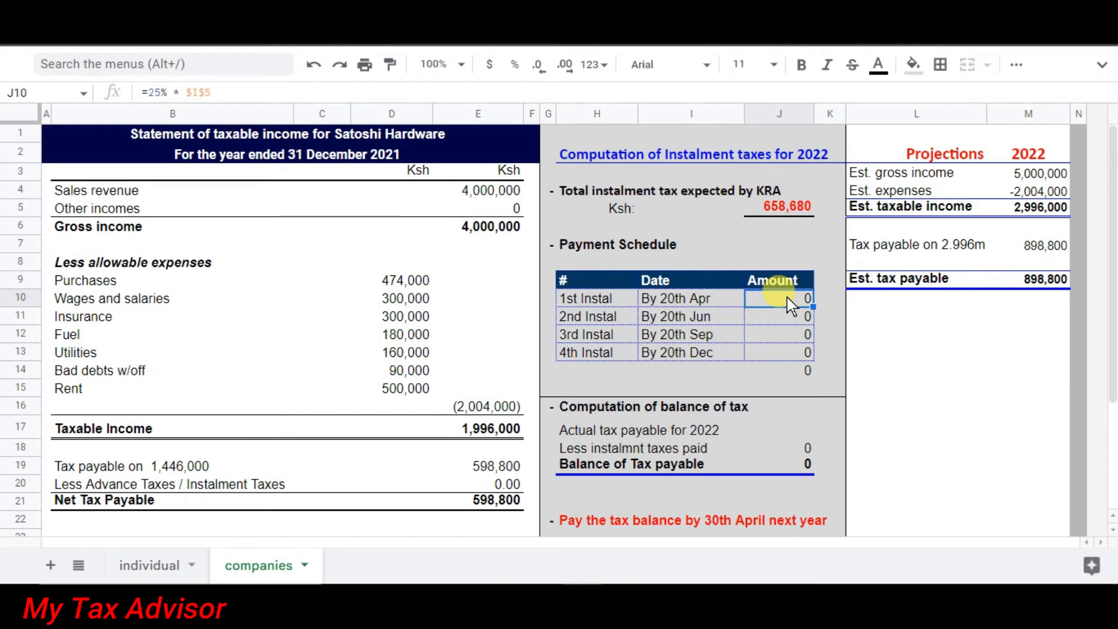
type("=25")
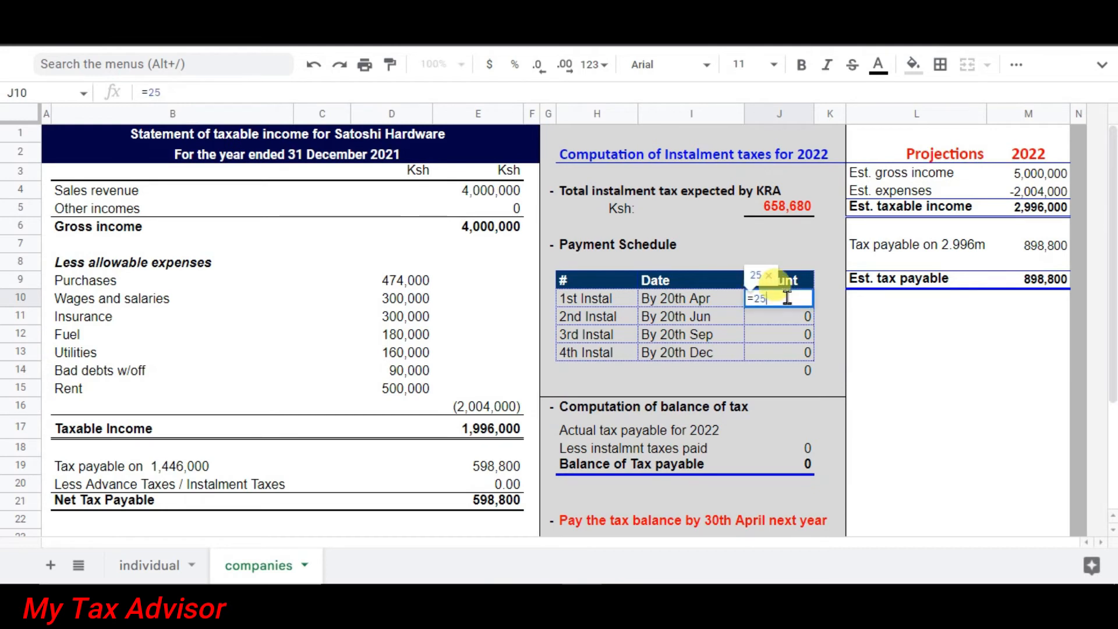
type("%")
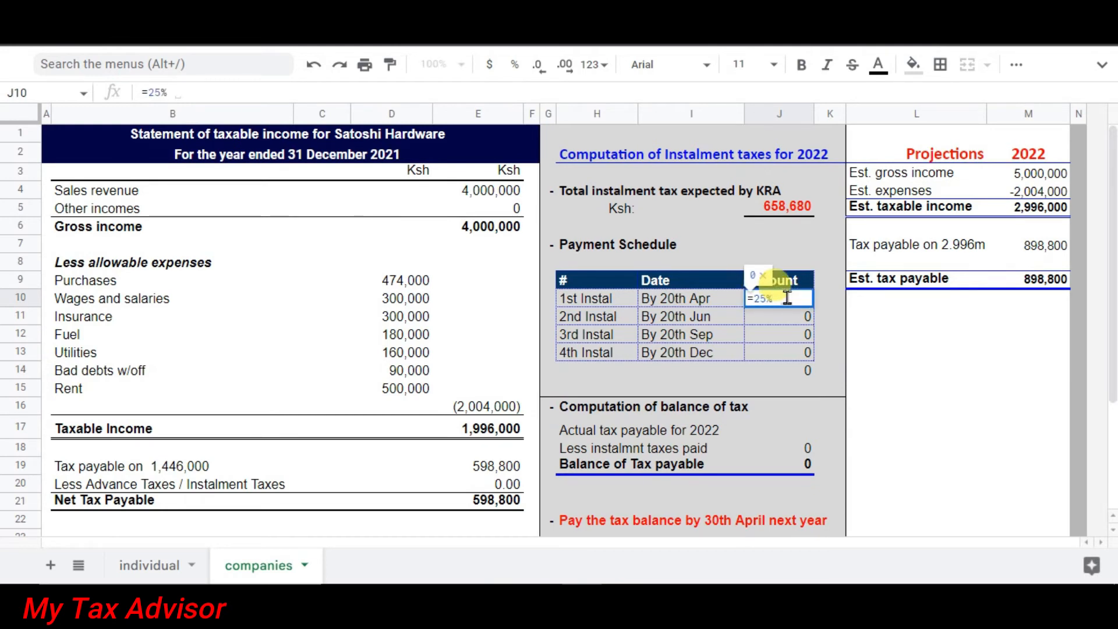
type(" *")
left_click(786, 207)
key("F4")
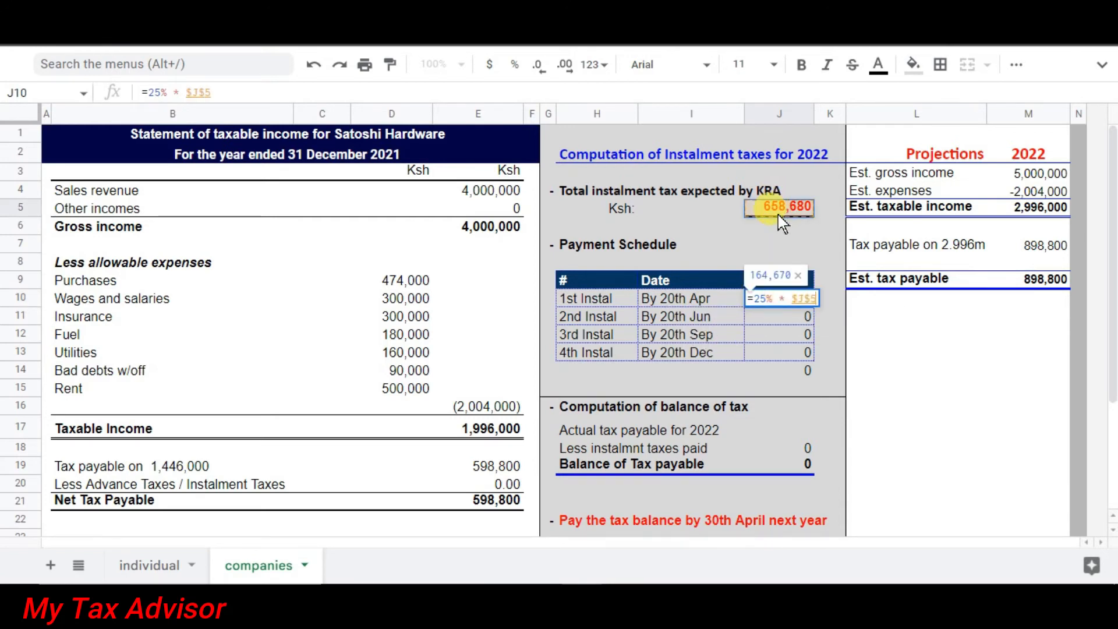
key("Return")
Fill the instalment formula down to J13 and verify the 658,680 total in J14 against J5.
left_click(793, 300)
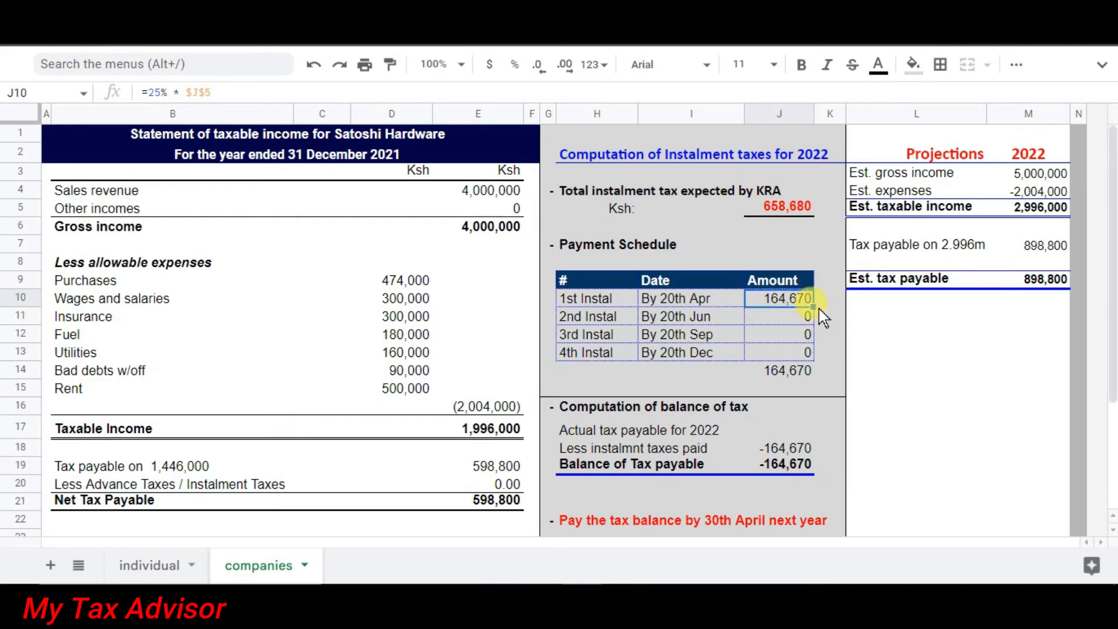
left_click_drag(807, 315, 809, 321)
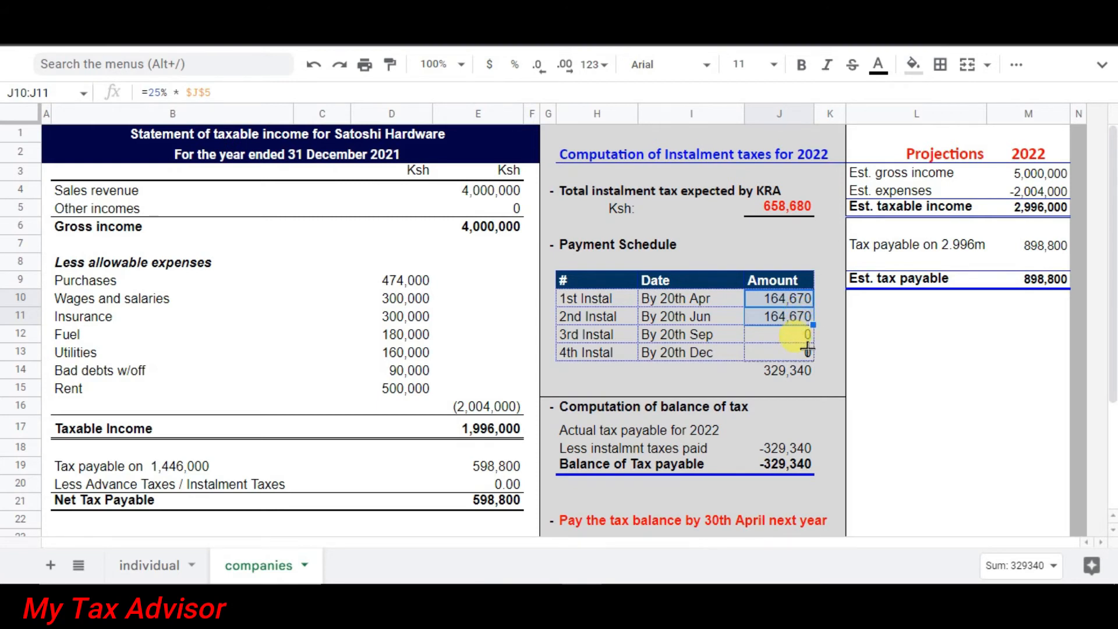
left_click_drag(807, 350, 808, 353)
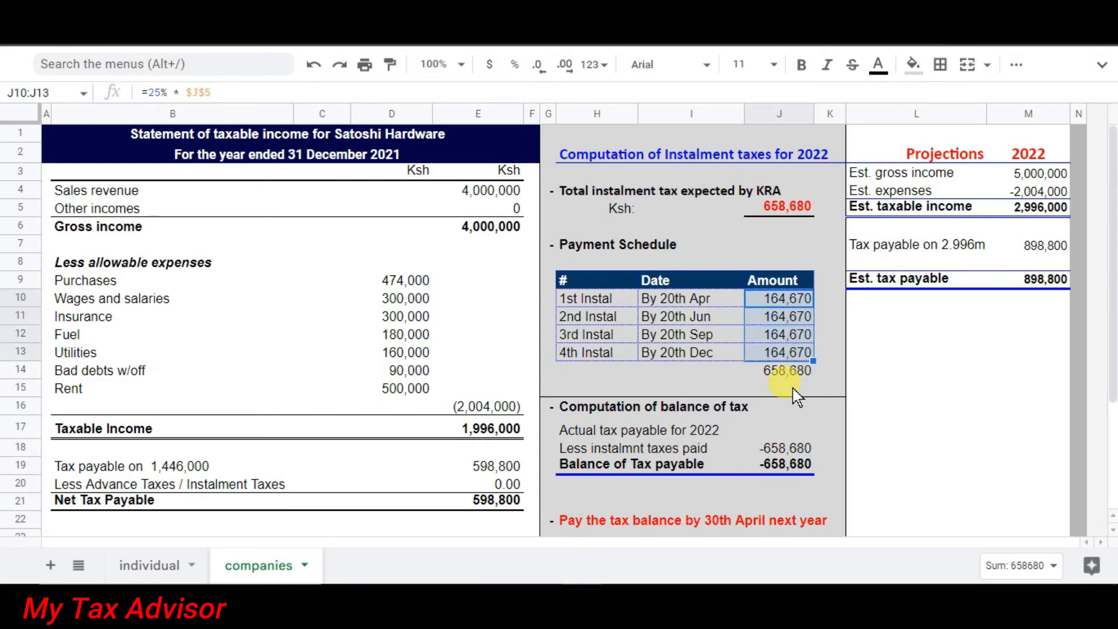
left_click(797, 394)
left_click(792, 369)
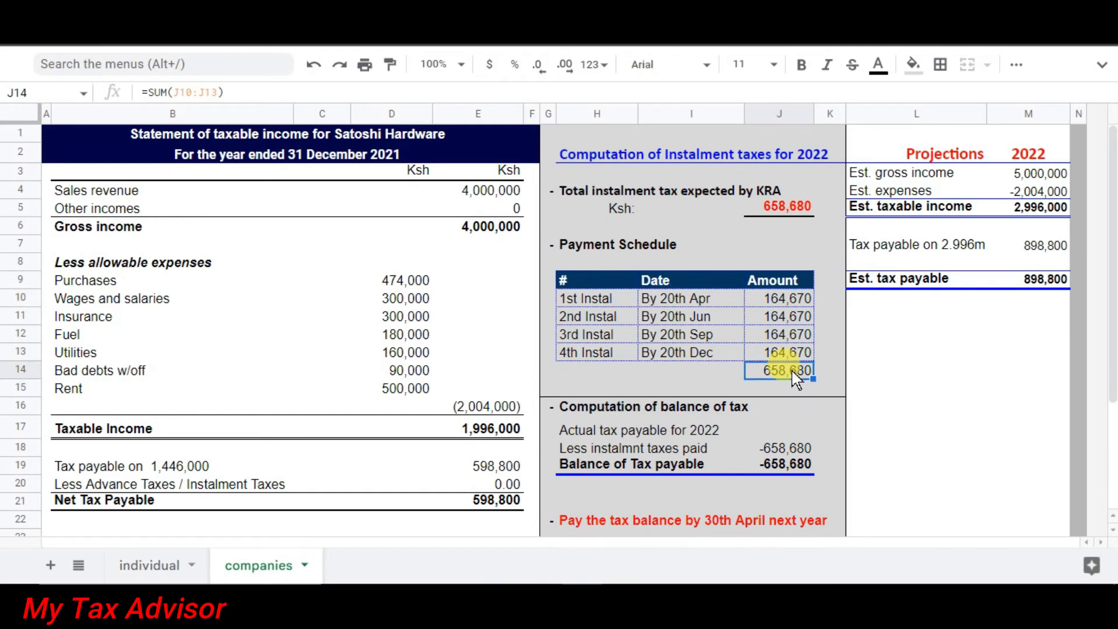
left_click(785, 207)
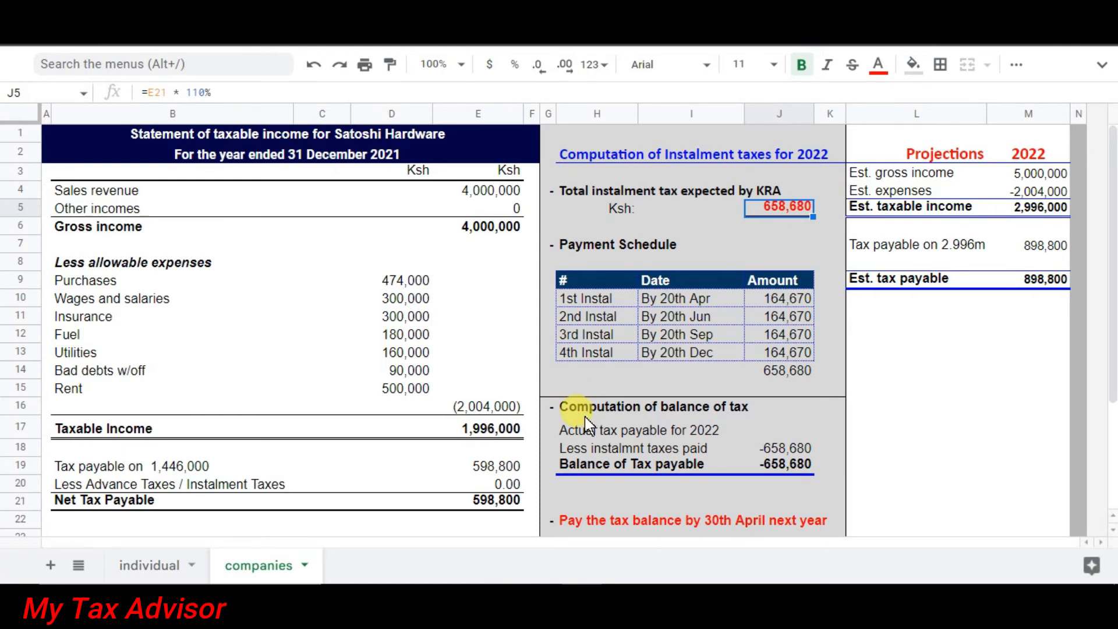
Enter 750,000 in J17 as actual 2022 tax payable and check the 91,320 balance formula.
left_click(789, 423)
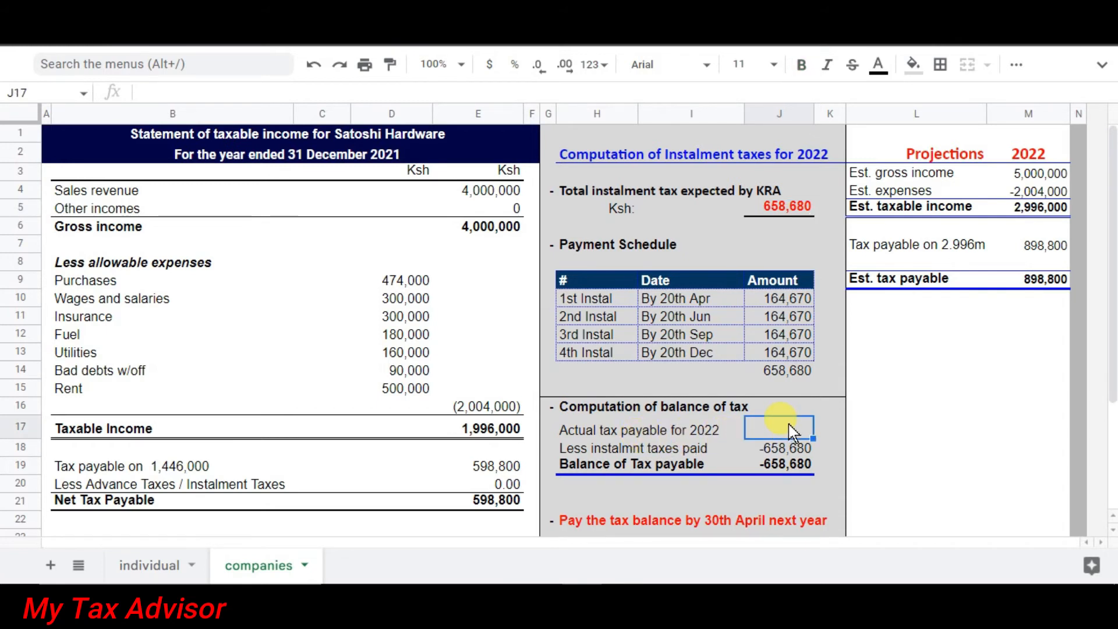
type("750000")
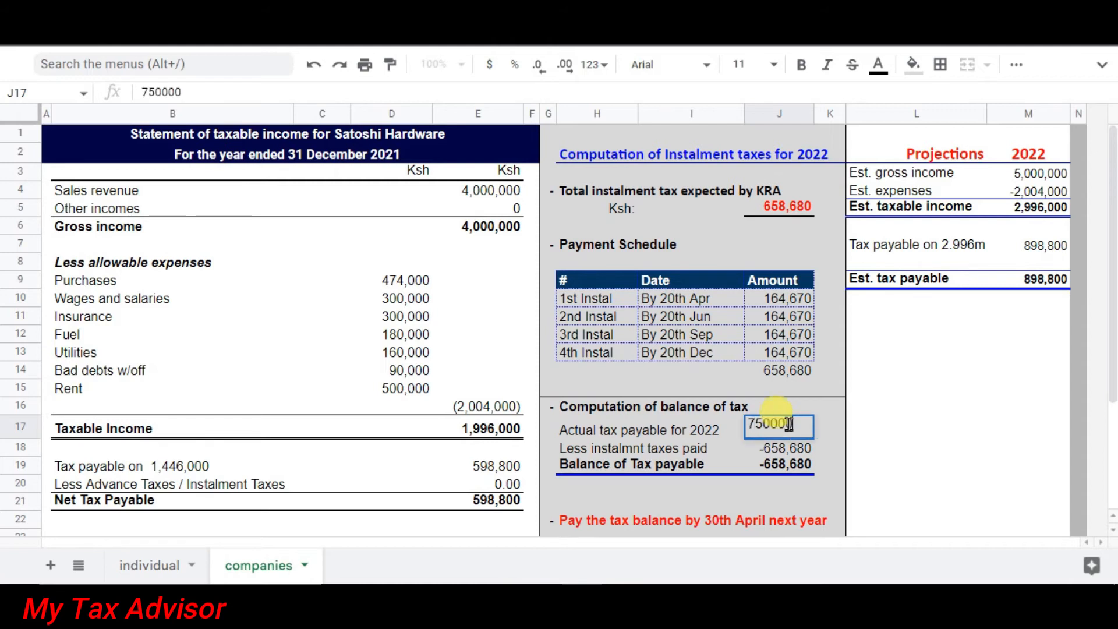
key("Return")
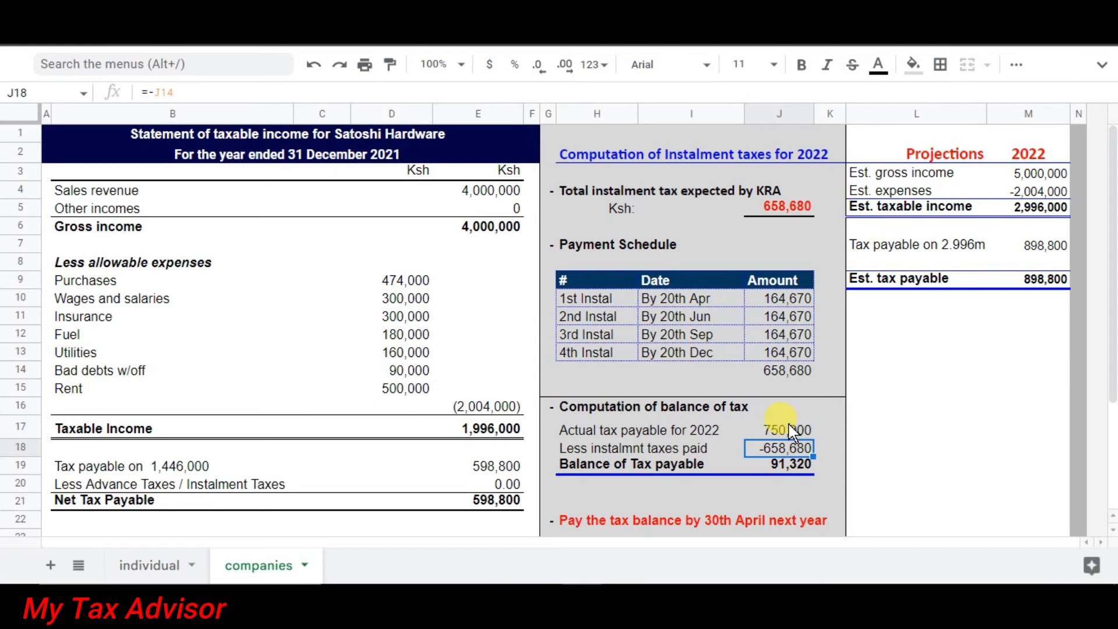
left_click(765, 486)
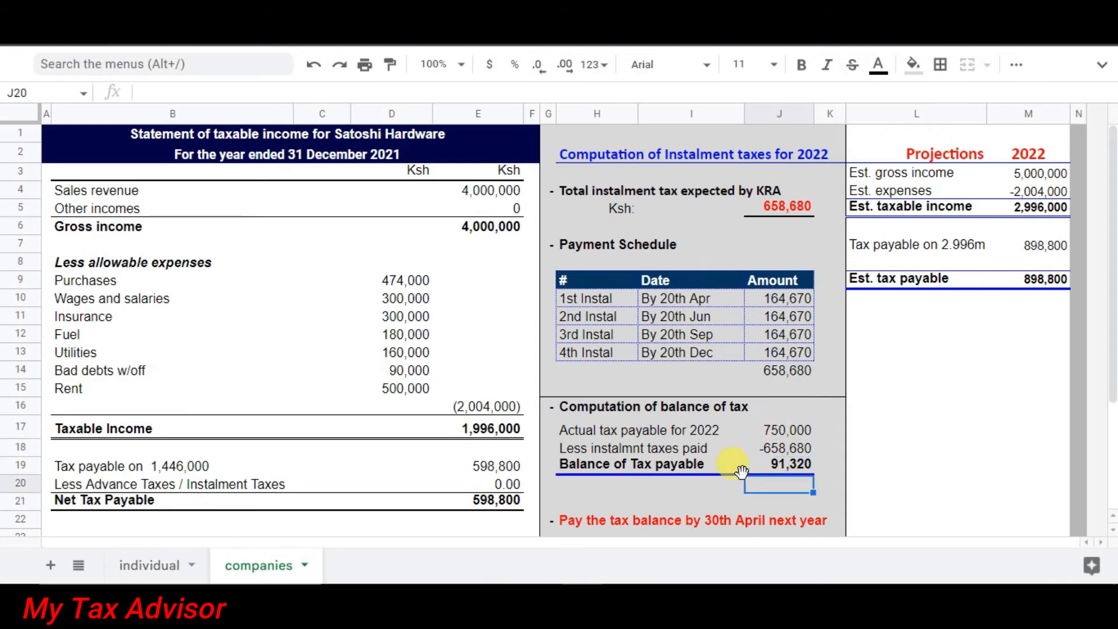
left_click(775, 432)
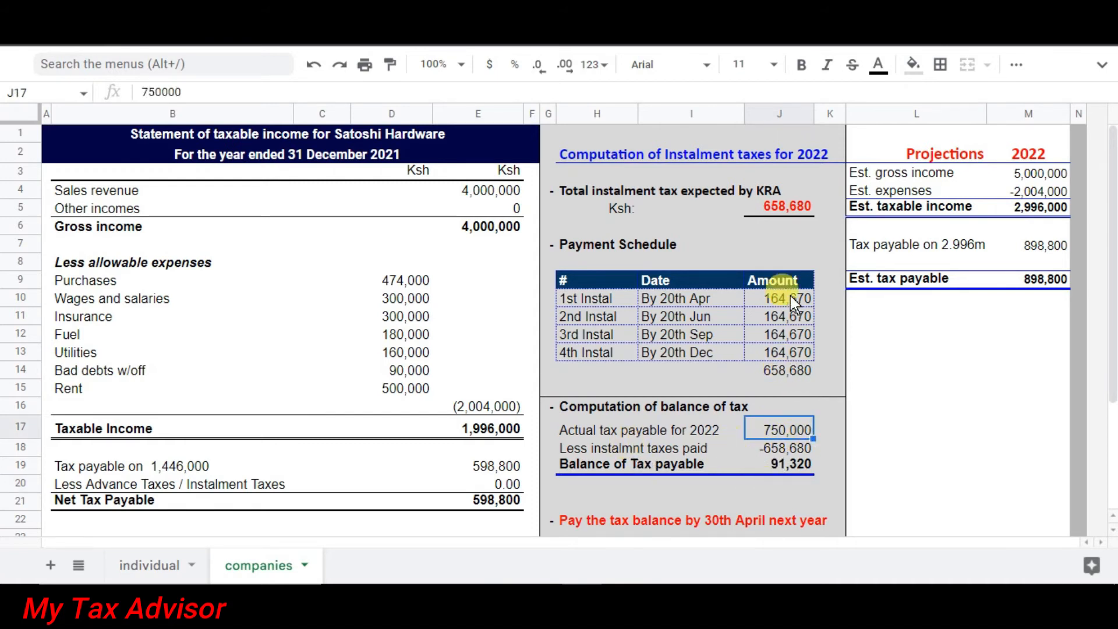
left_click(775, 466)
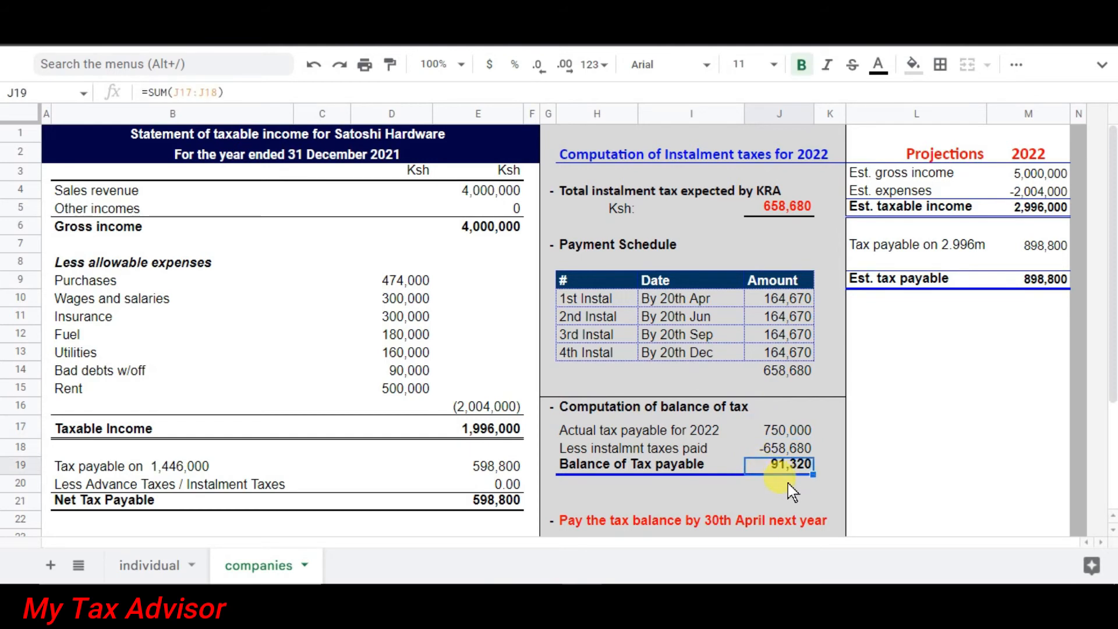
left_click(792, 490)
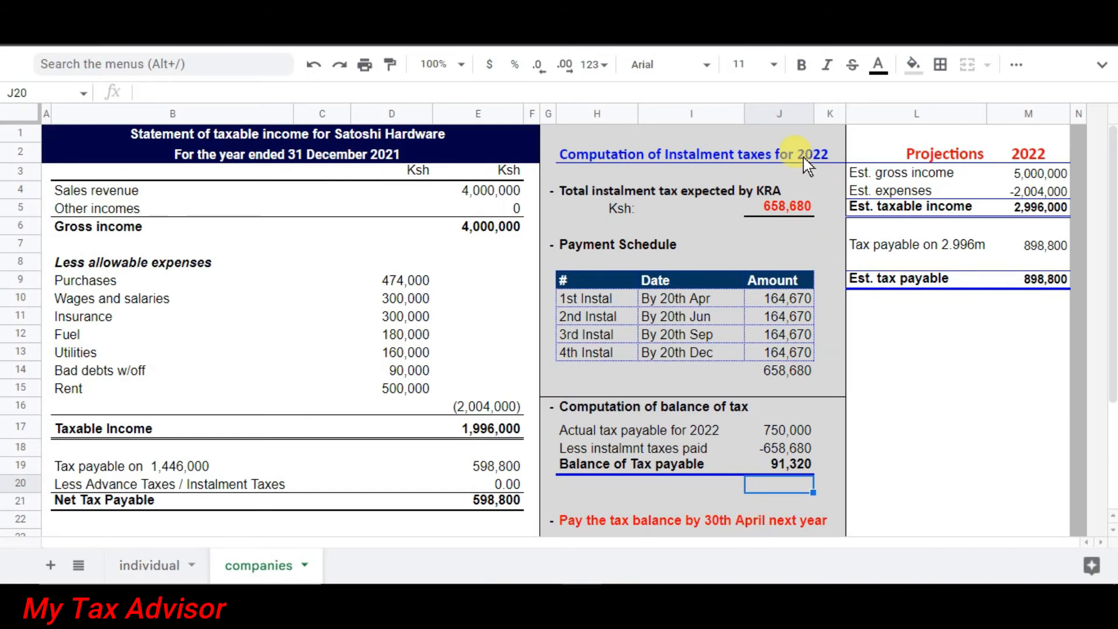
Point out the note that the balance is due by 30th April next year.
left_click(768, 519)
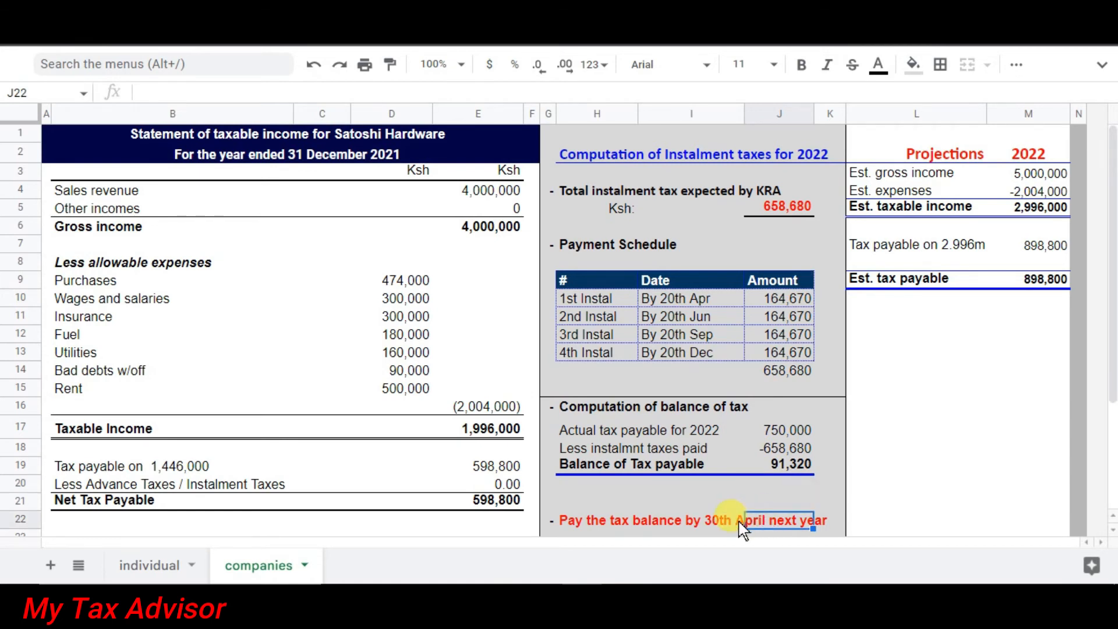
left_click(718, 527)
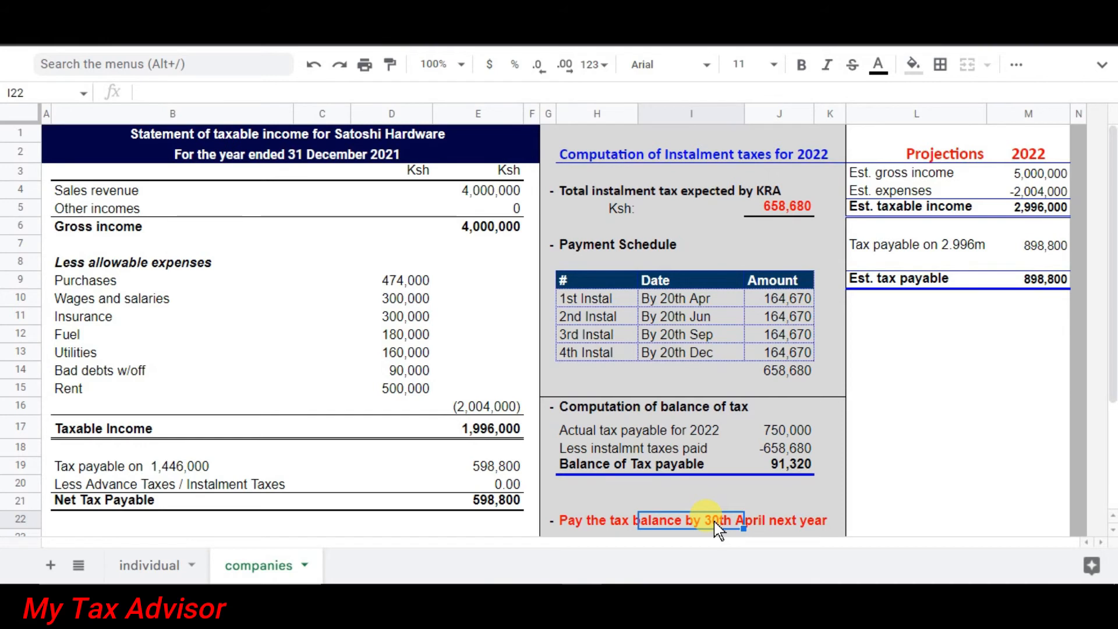
left_click(570, 504)
left_click(568, 533)
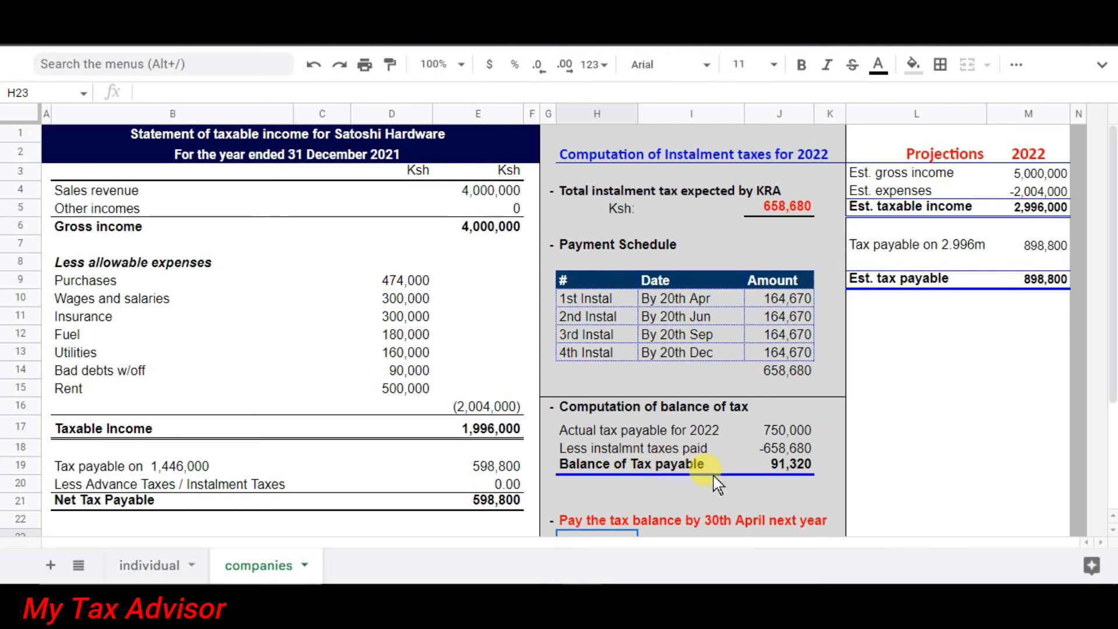
left_click(896, 373)
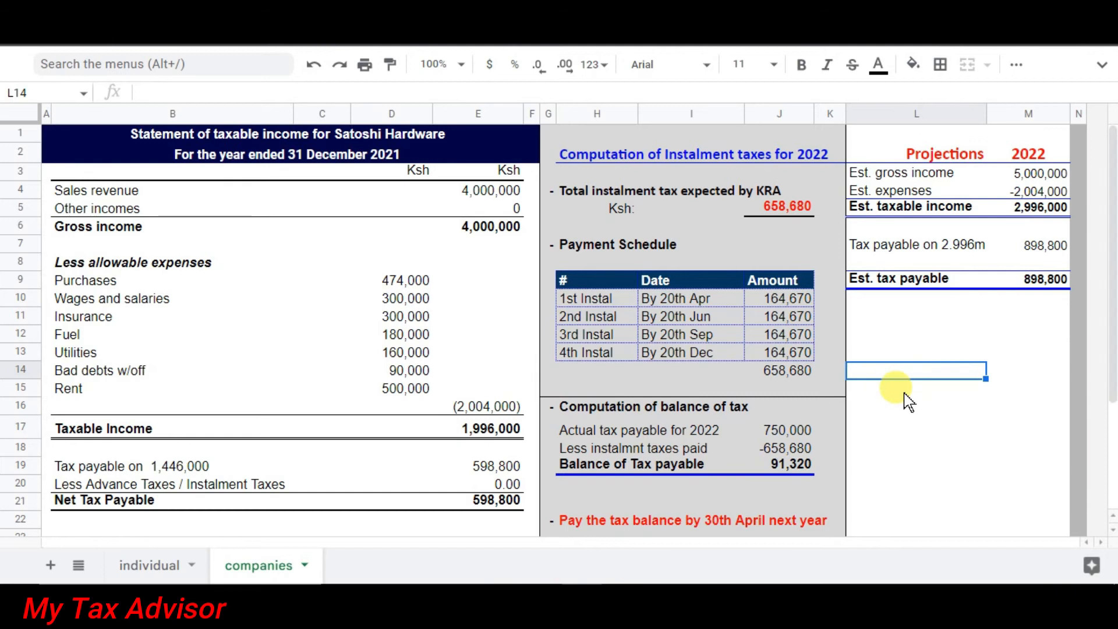
Enter =20%*J14 in L14 for a 131,736.00 penalty, then show the penalties for non-compliance slide.
type("=")
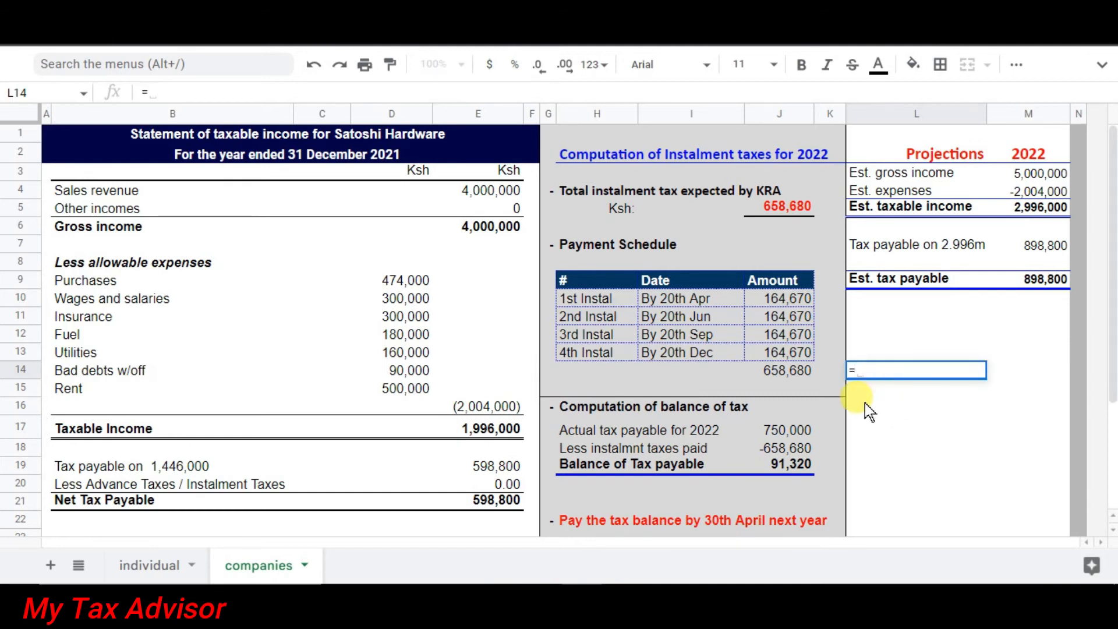
type("20")
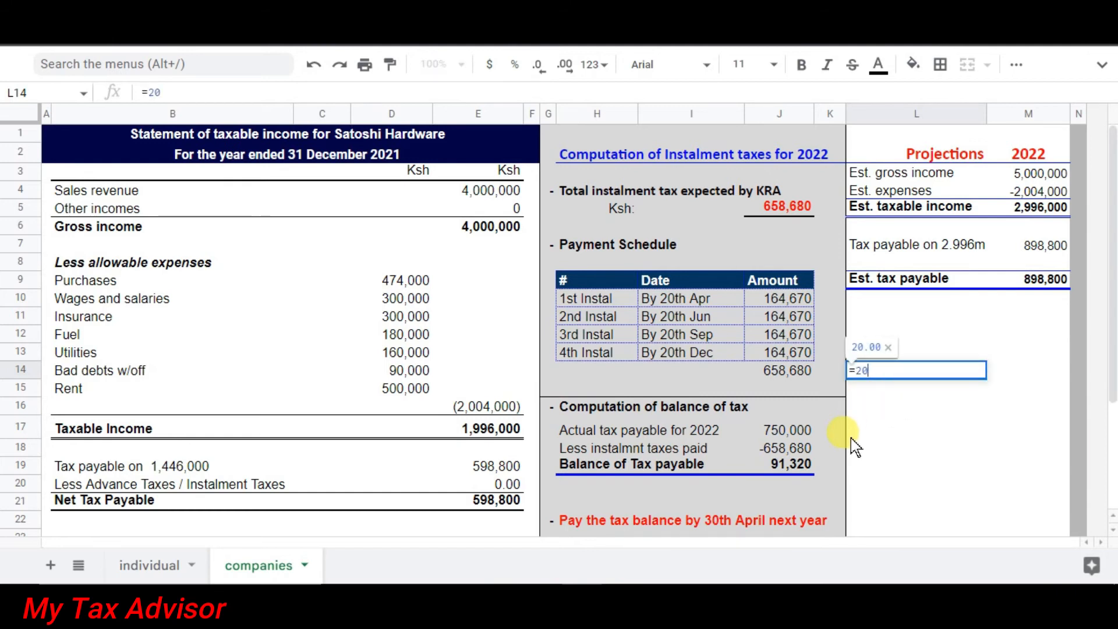
type("% *")
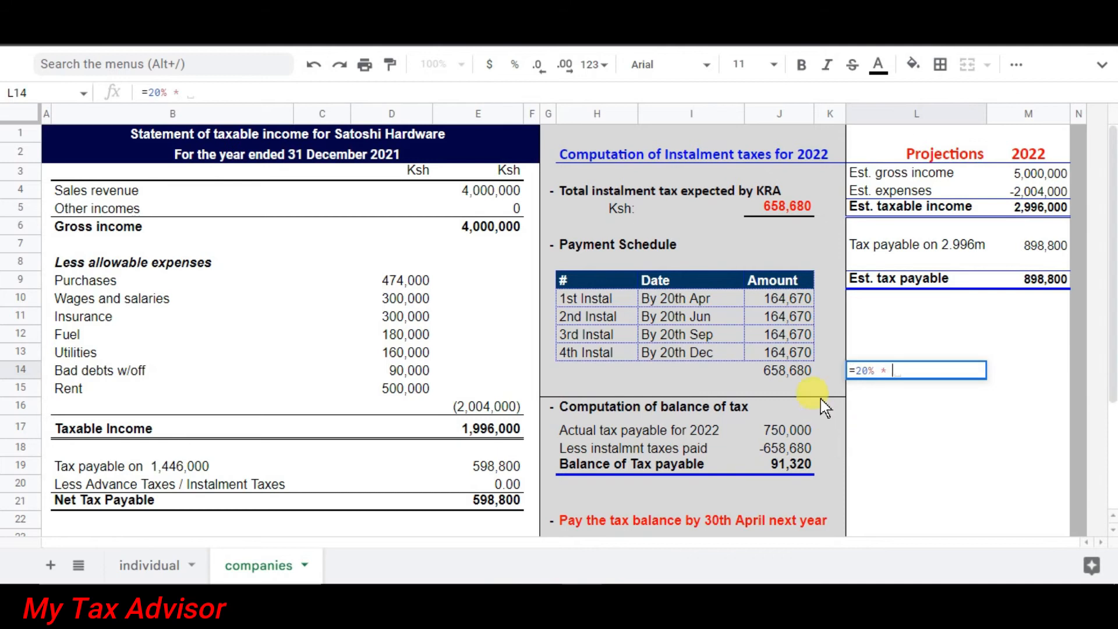
left_click(802, 372)
key("Return")
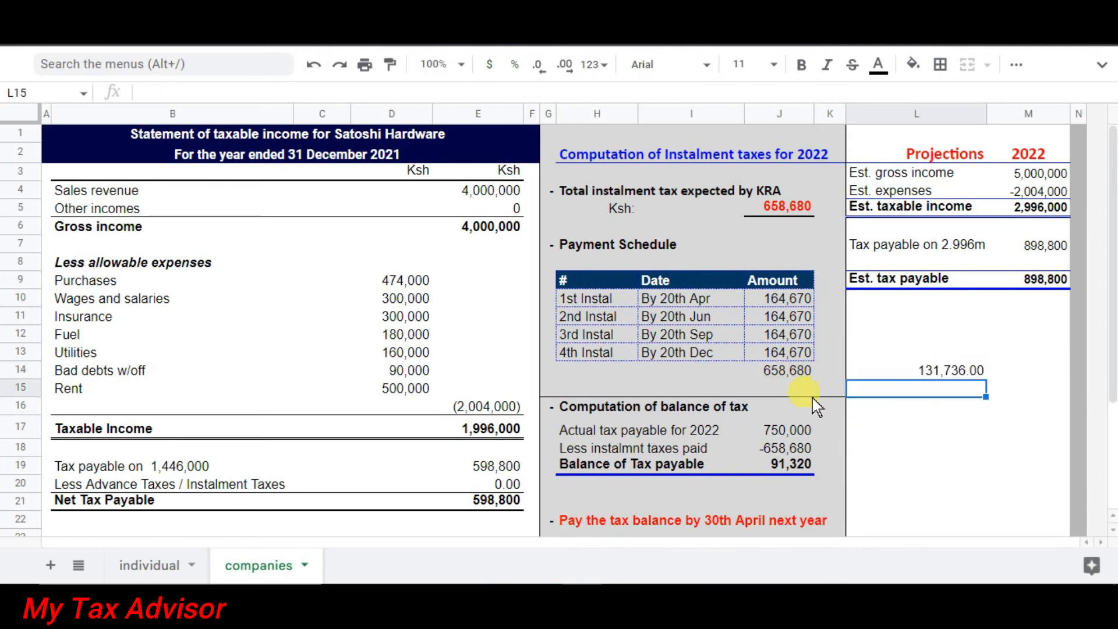
left_click(958, 373)
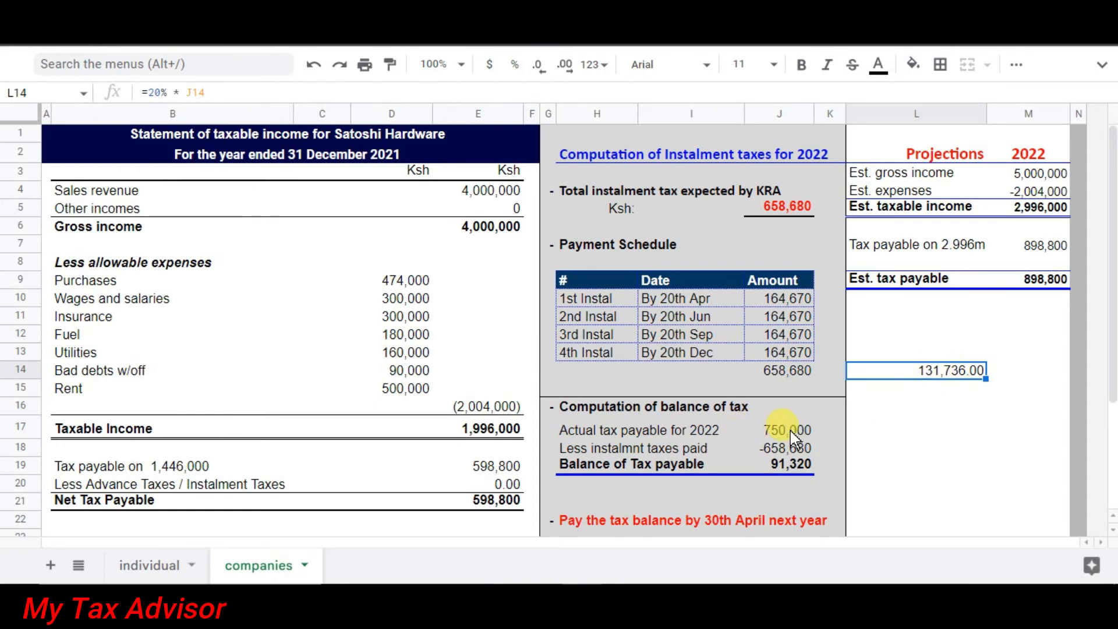
left_click(943, 429)
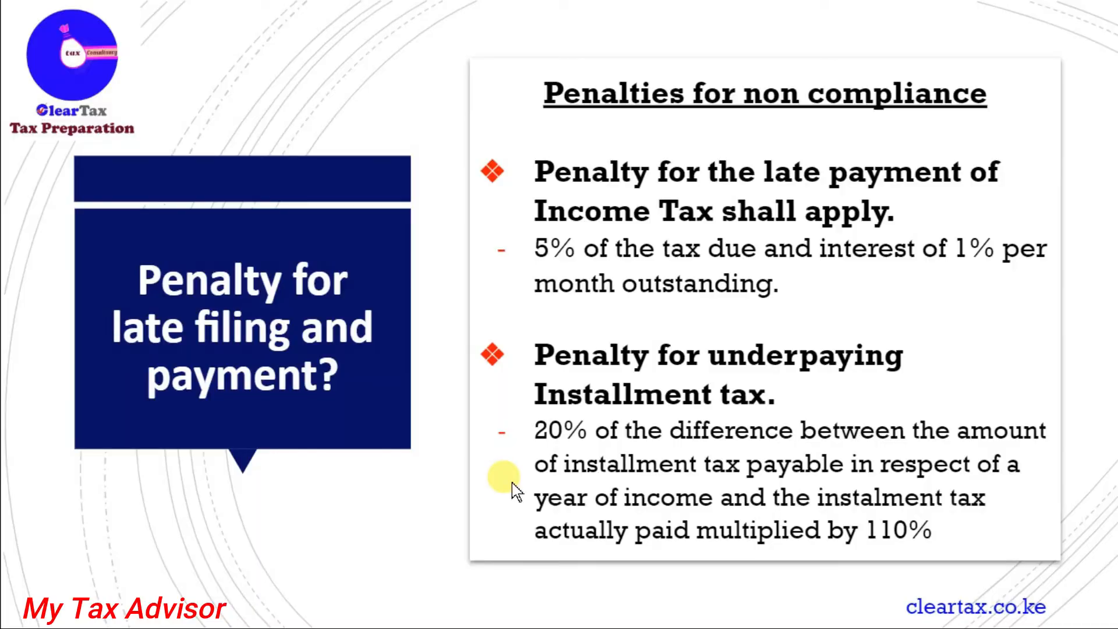
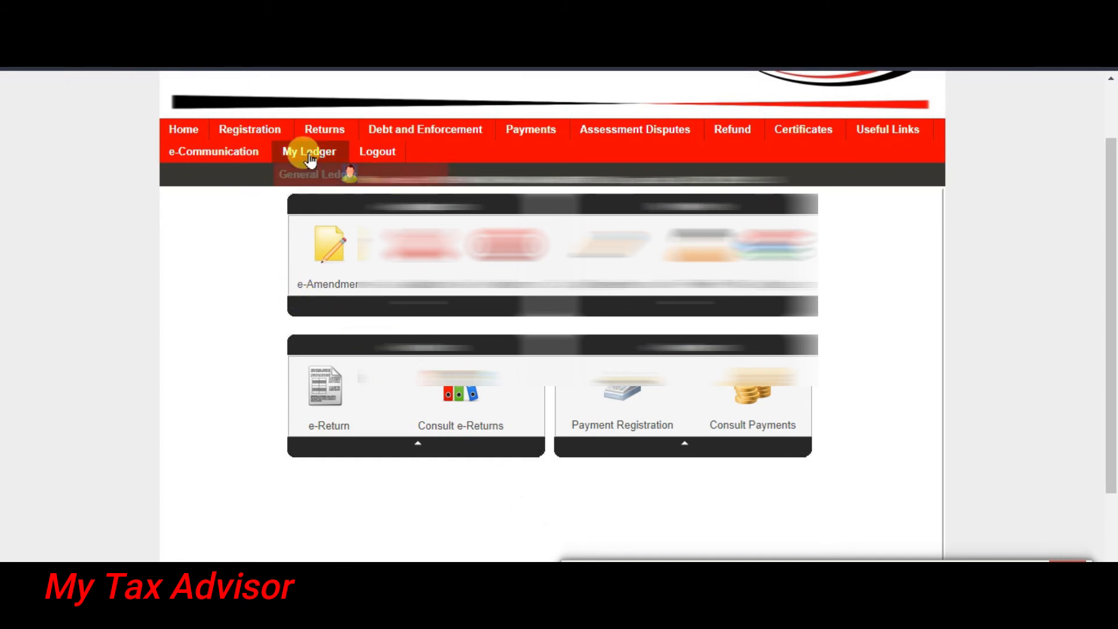
Start a Payments > Payment Registration and proceed past the taxpayer PIN page to the e-Payment form.
mouse_move(323, 131)
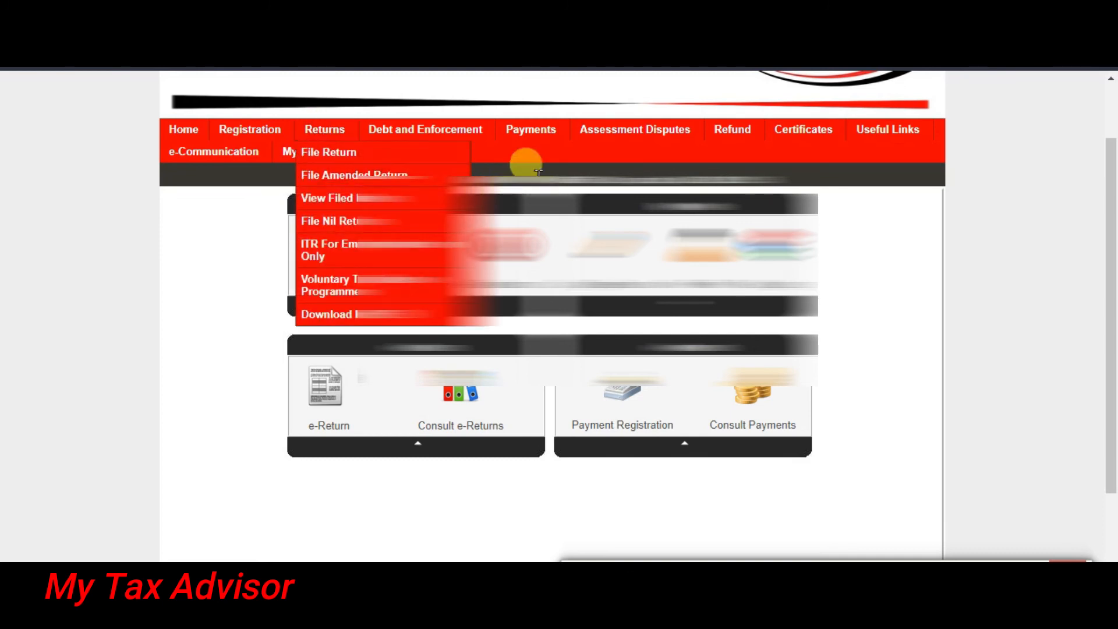
mouse_move(530, 128)
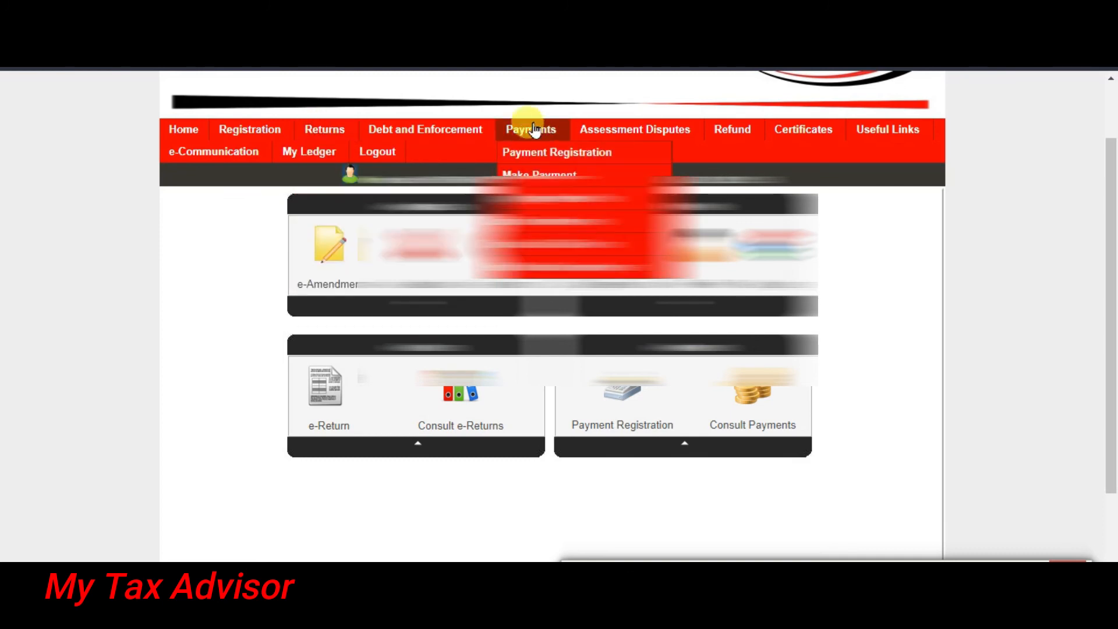
left_click(546, 154)
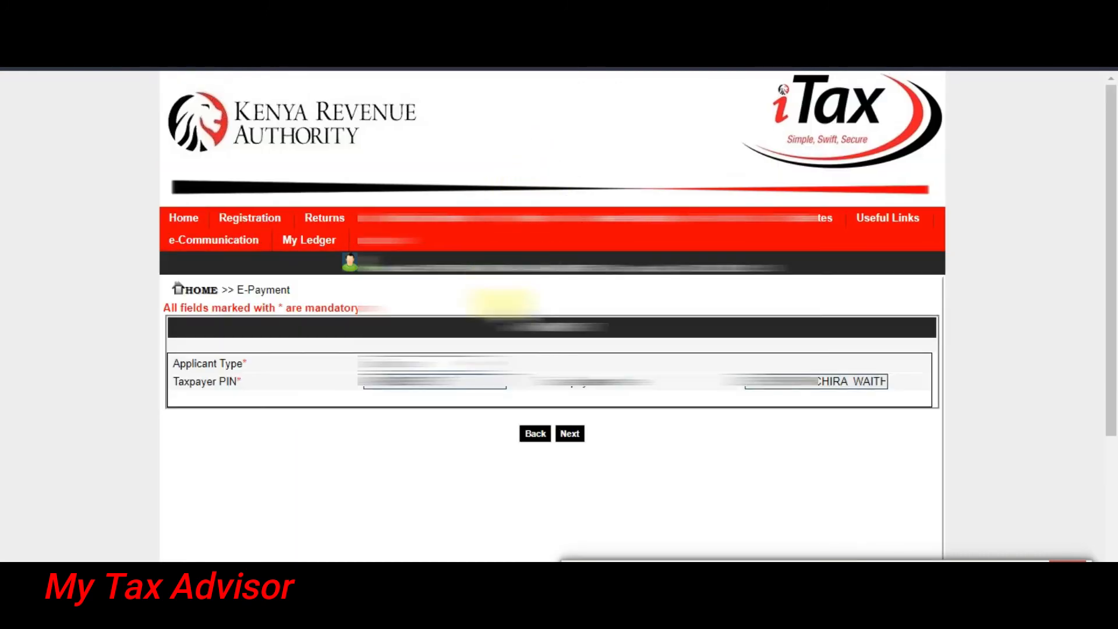
left_click(571, 436)
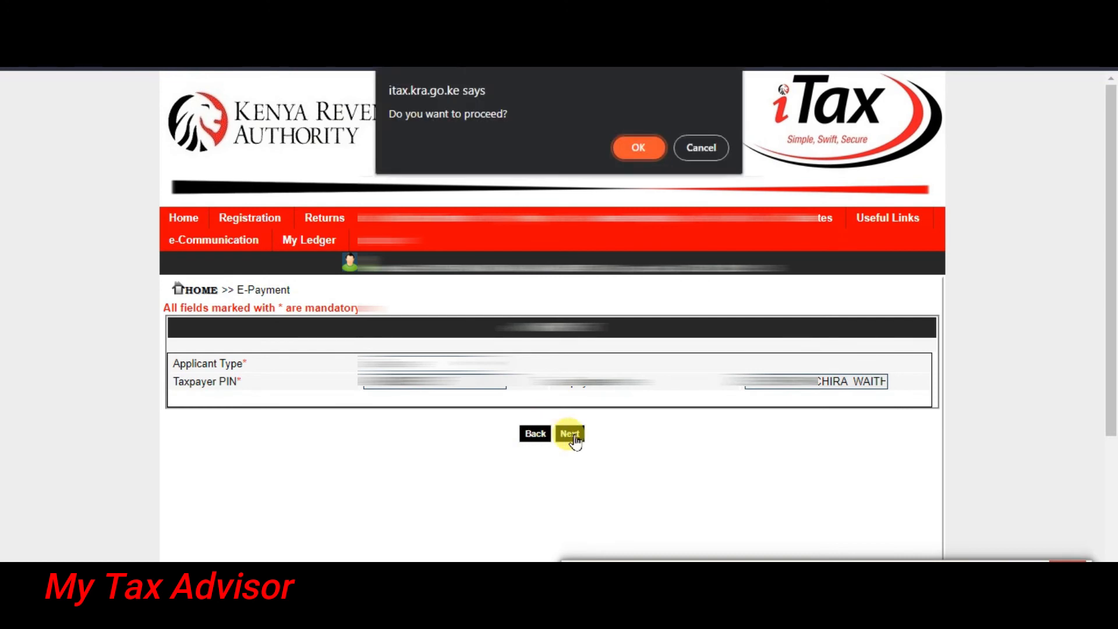
left_click(624, 153)
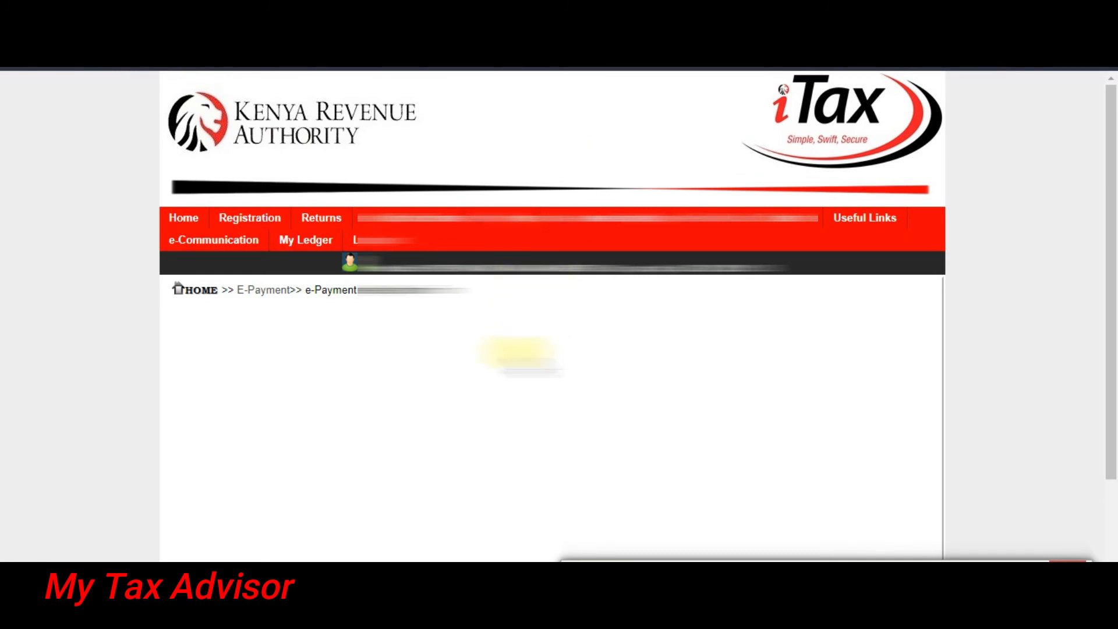
scroll(520, 327, "down", 2)
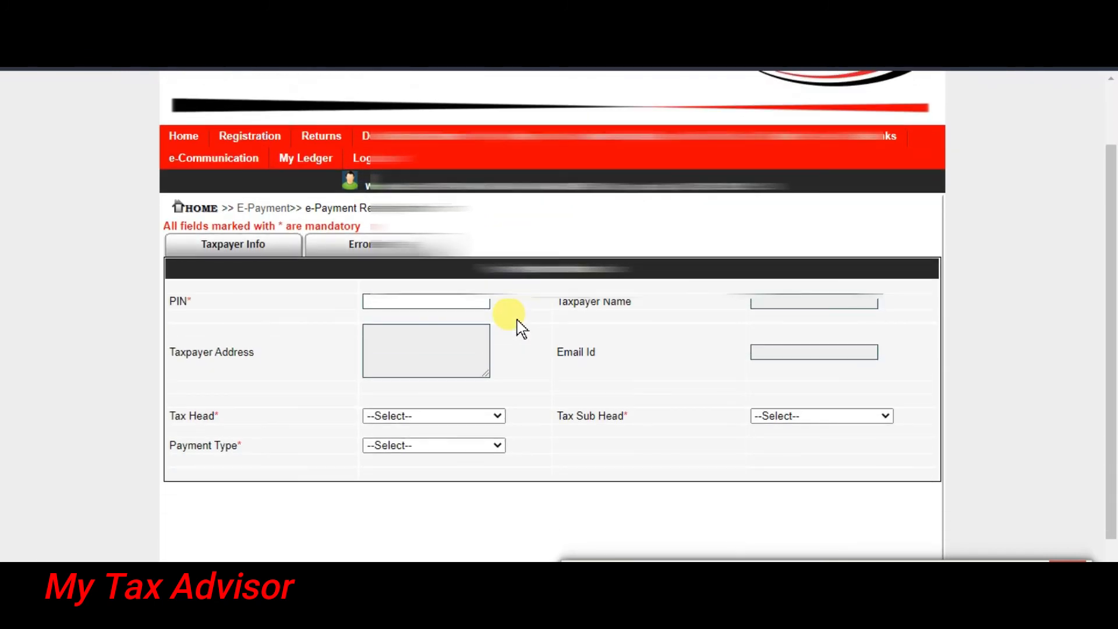
Set tax head Income Tax, sub head (0101) Resident Individual, and payment type Installment Tax.
scroll(521, 328, "down", 1)
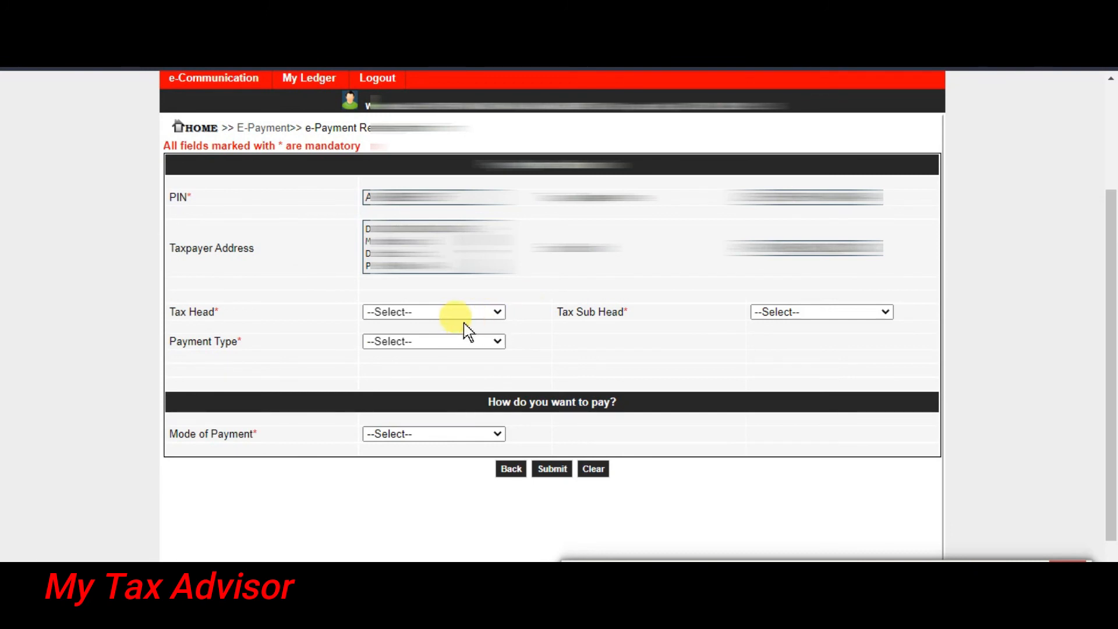
left_click(448, 315)
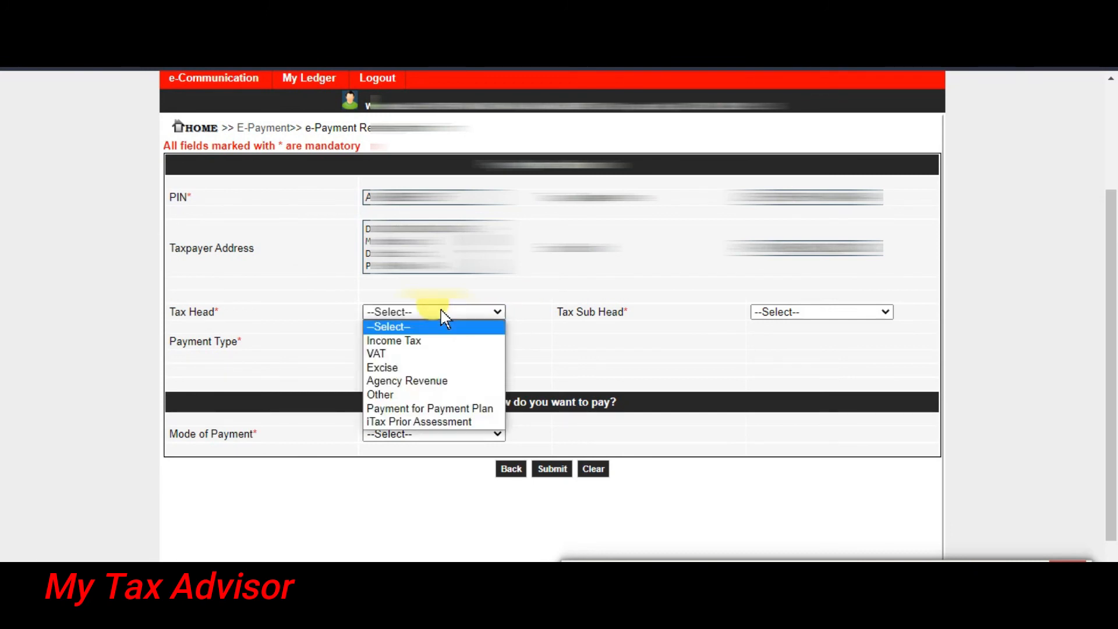
left_click(420, 342)
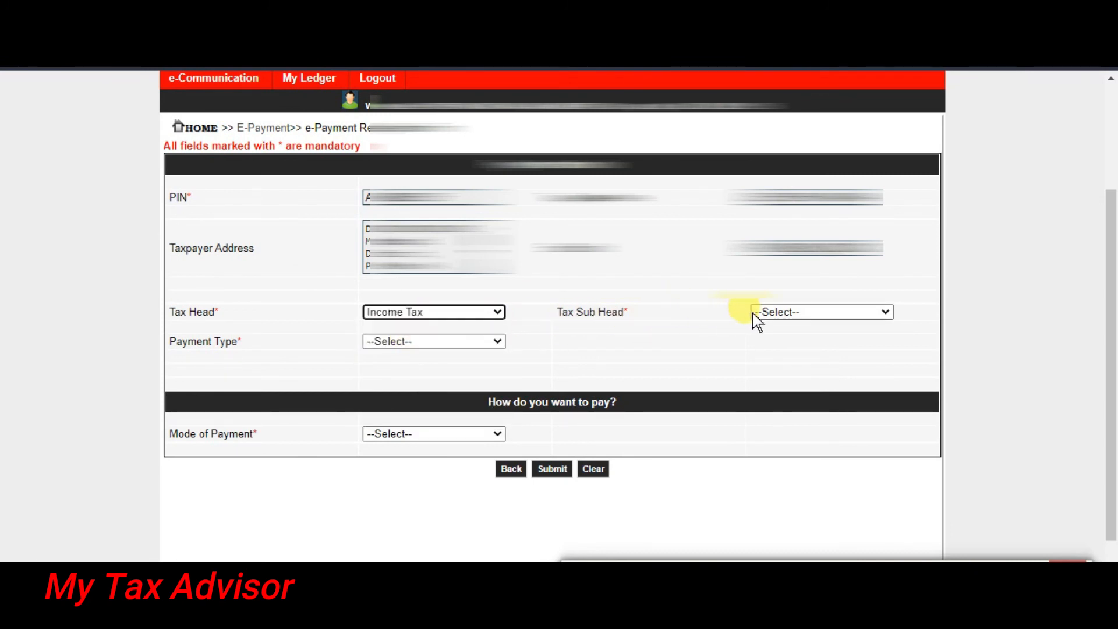
left_click(779, 314)
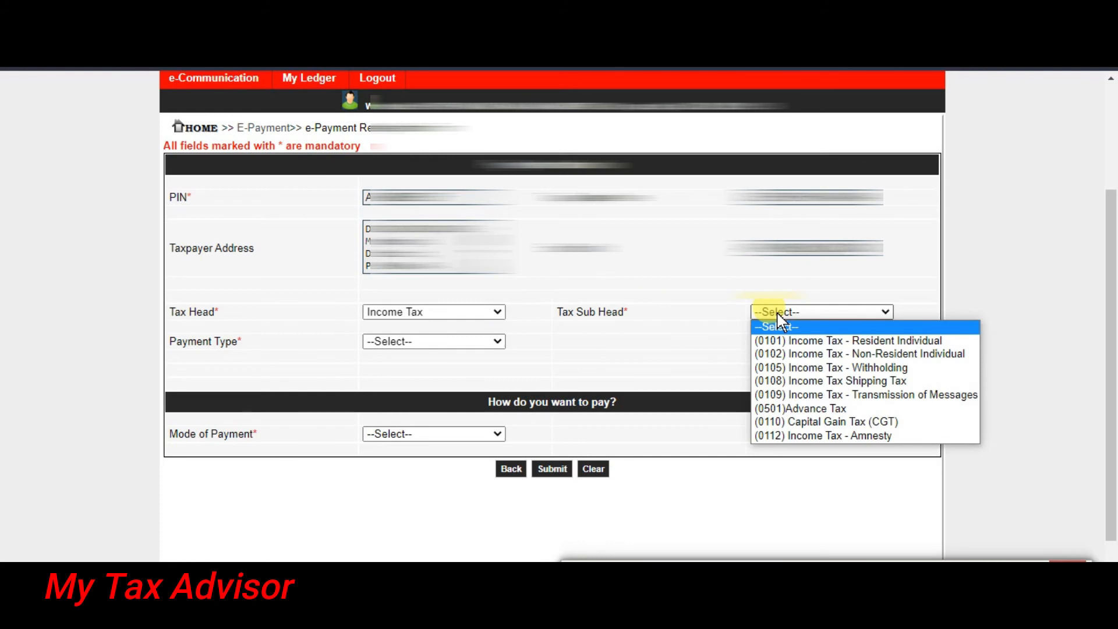
left_click(800, 342)
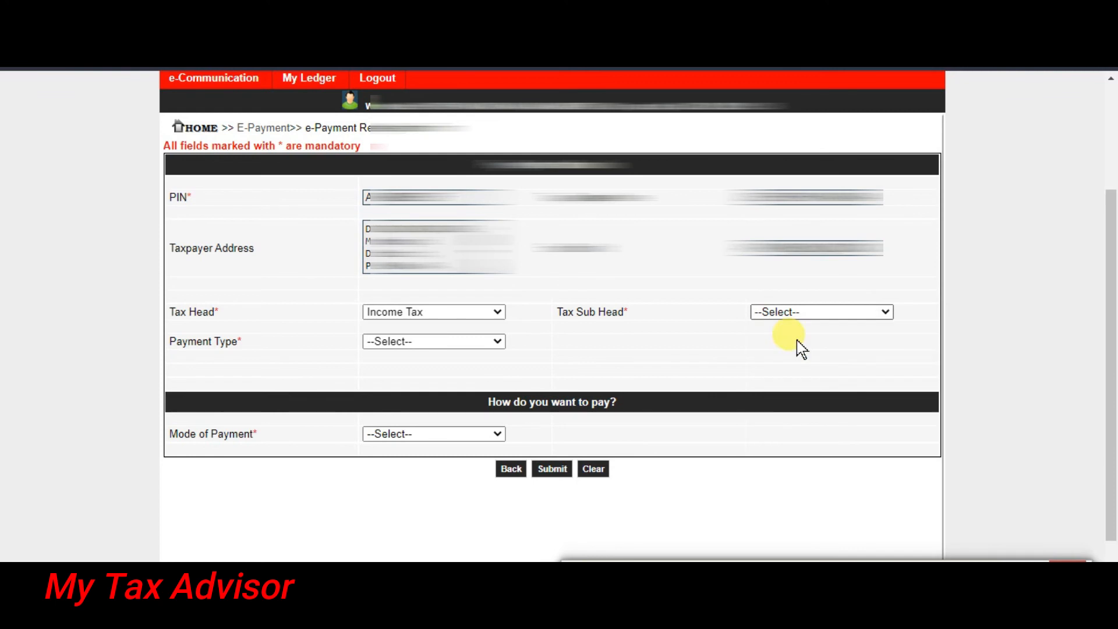
left_click(419, 342)
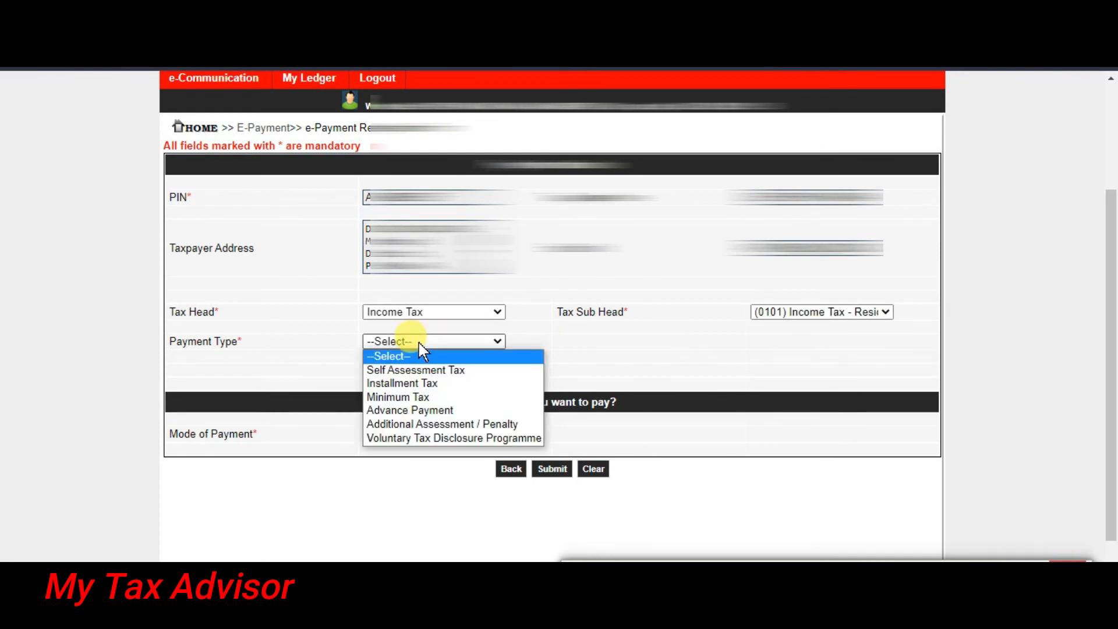
left_click(449, 382)
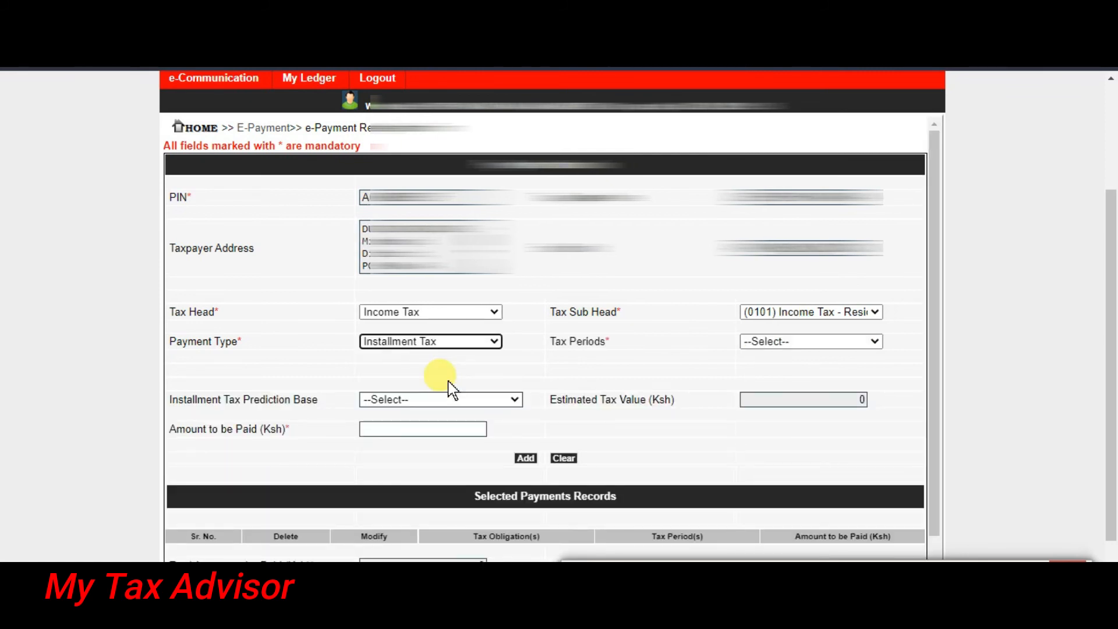
left_click(800, 343)
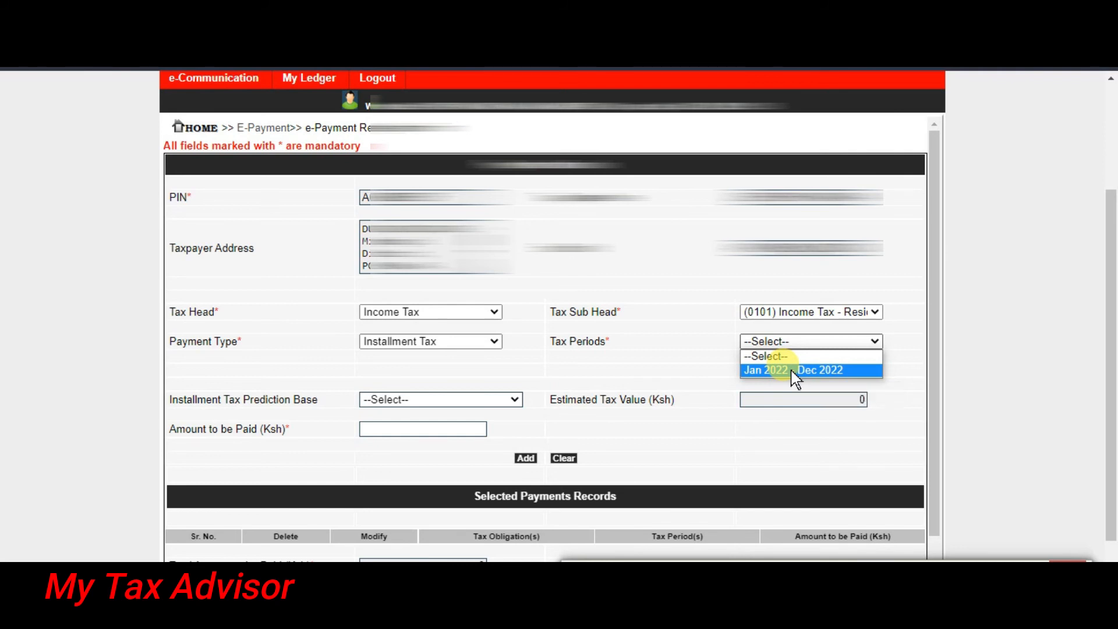
Choose tax period Jan 2022 - Dec 2022 with the current year as prediction base.
left_click(793, 373)
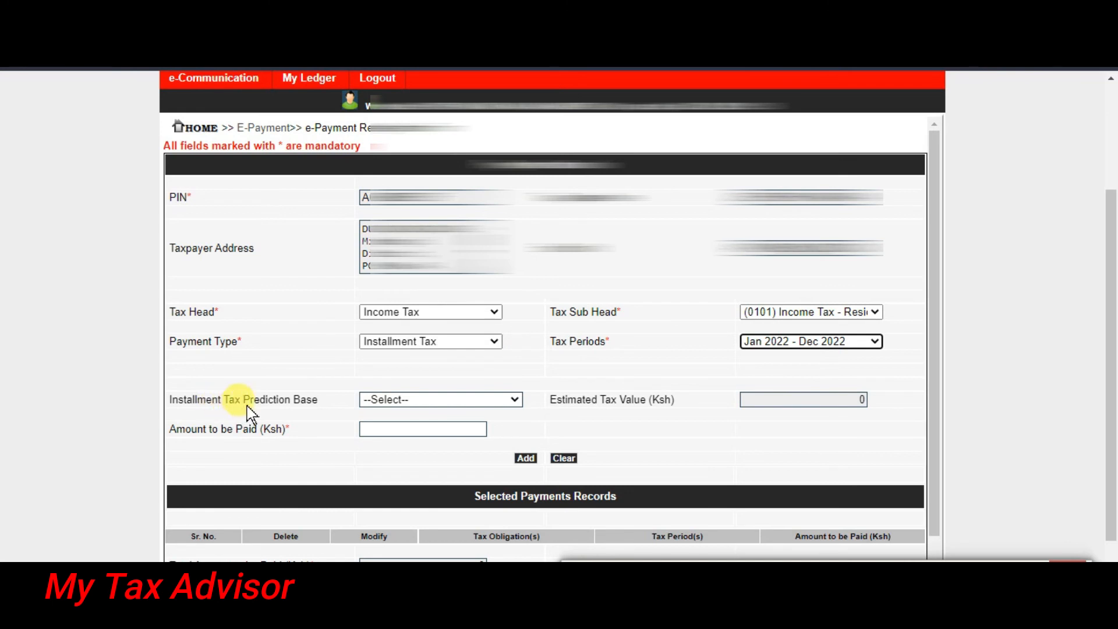
left_click(510, 399)
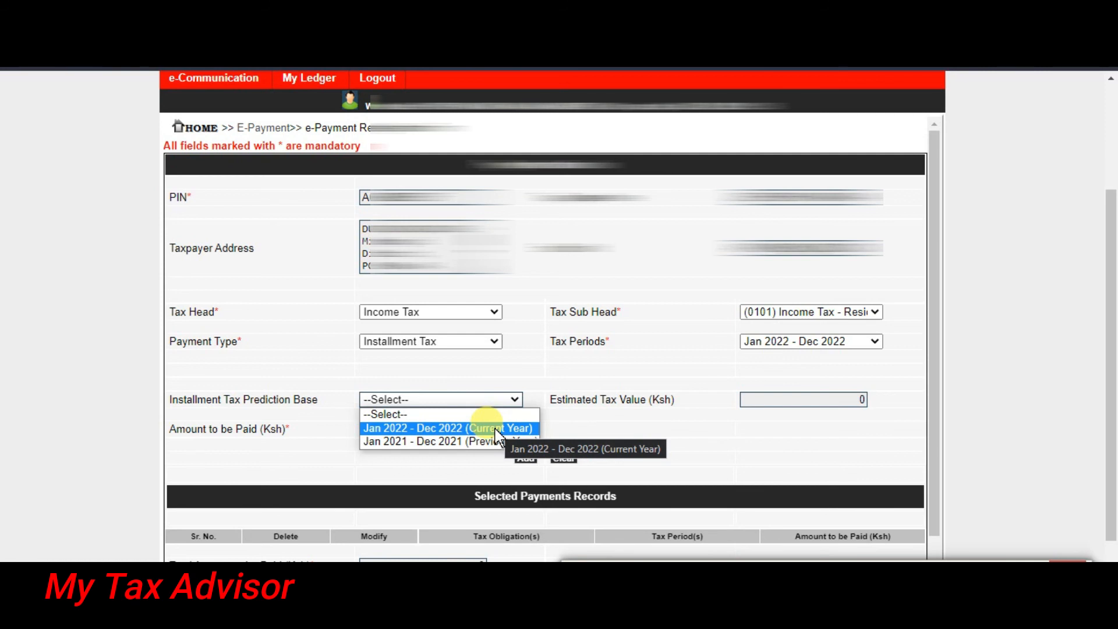
left_click(497, 429)
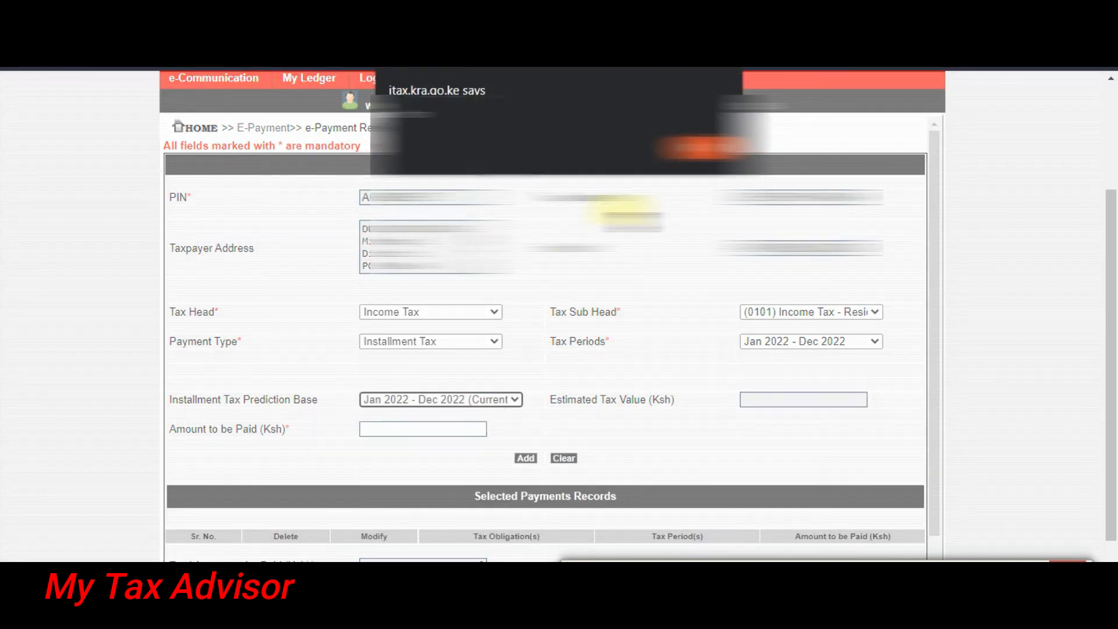
left_click(704, 150)
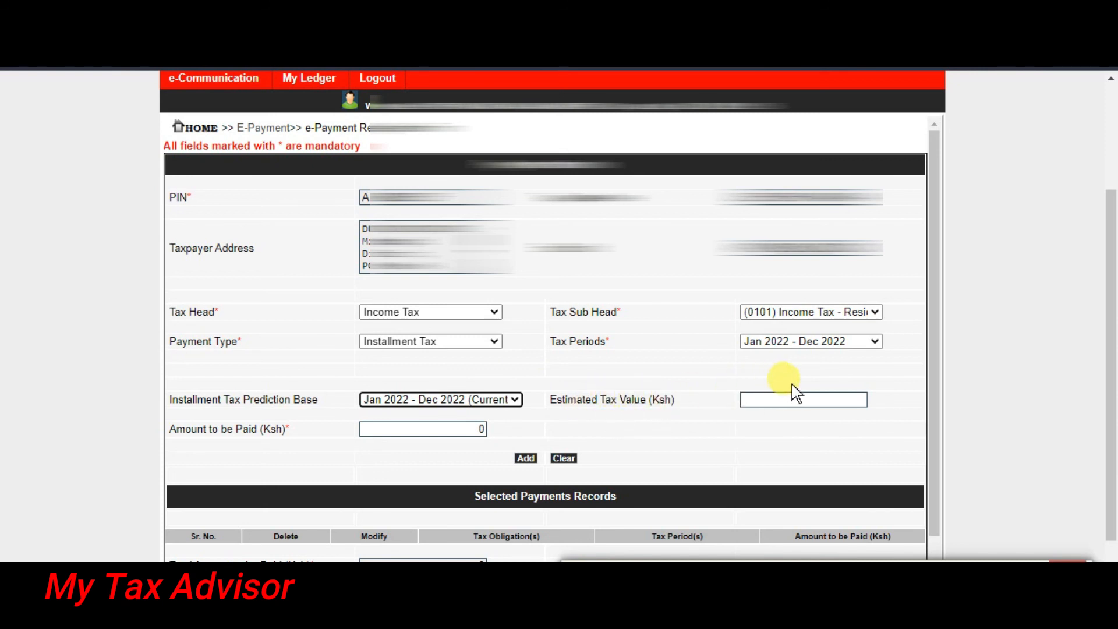
Enter estimated tax 100,000 and amount to be paid 25,000, then add the record.
left_click(809, 401)
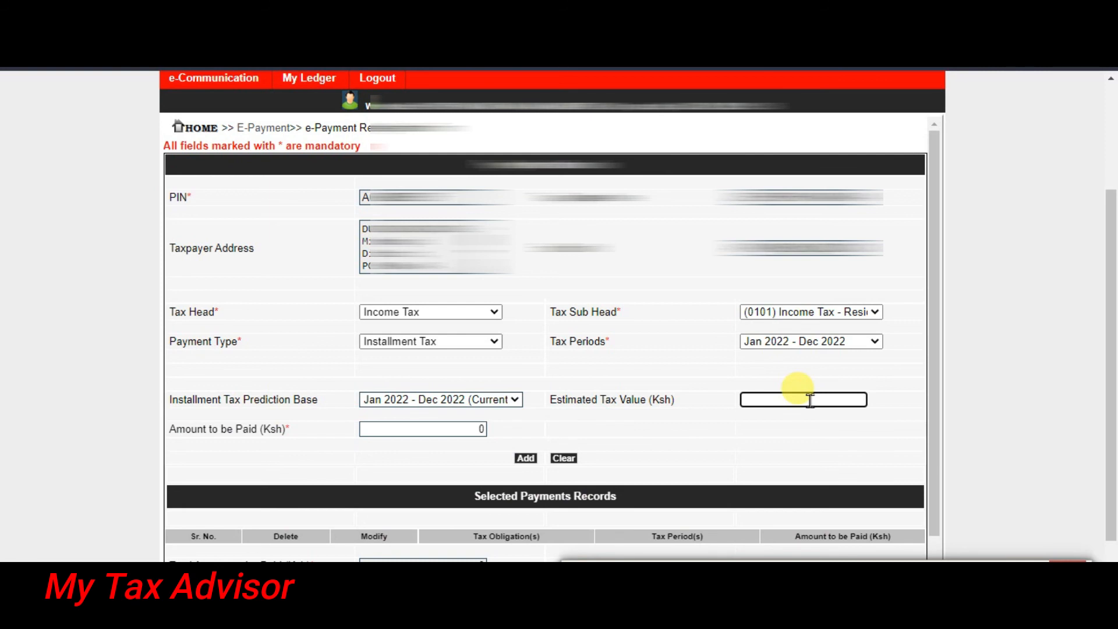
type("100000")
left_click(712, 425)
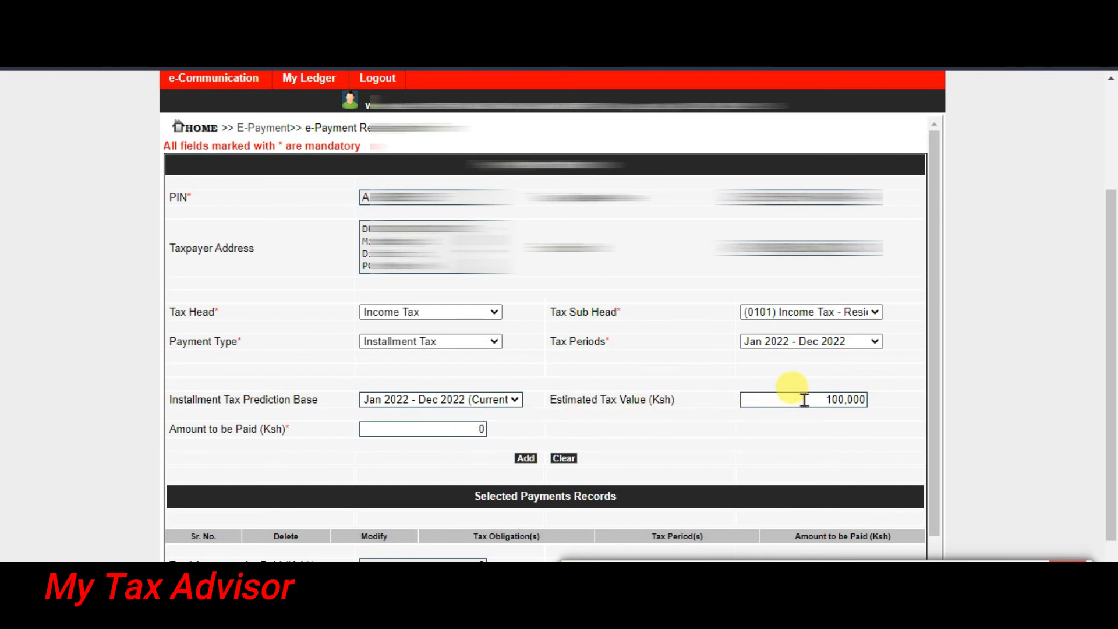
double_click(480, 429)
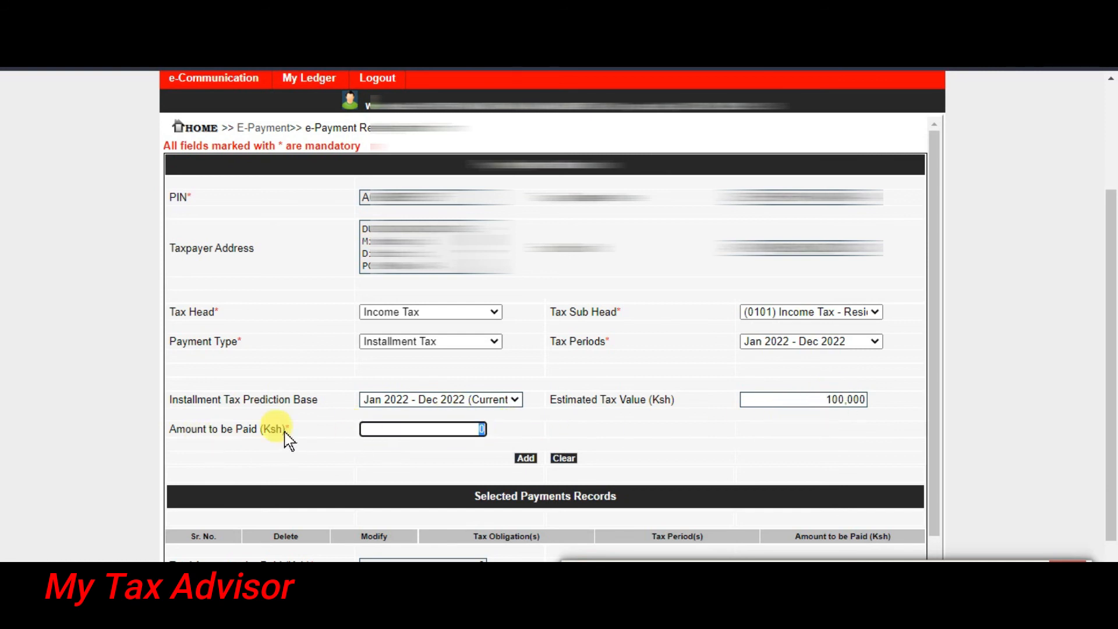
type("25000")
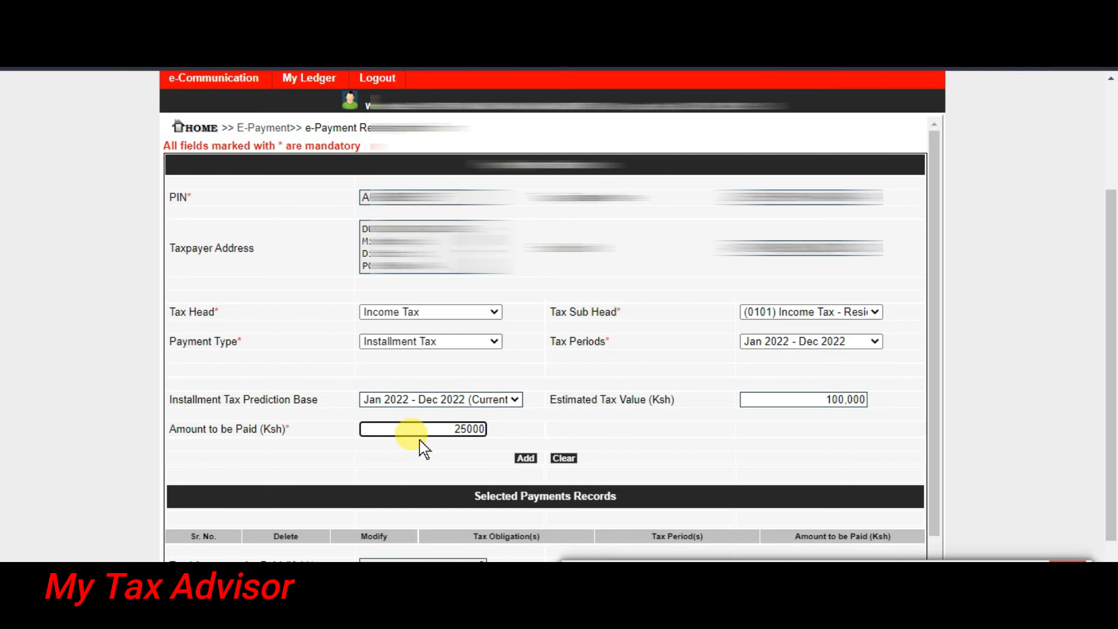
left_click(590, 432)
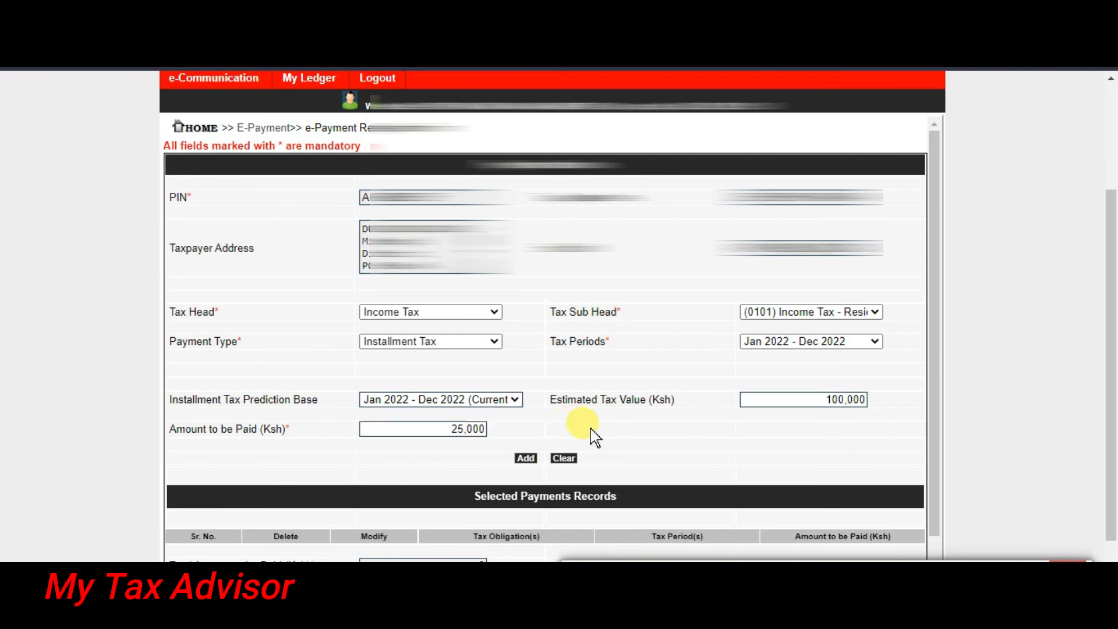
left_click(525, 459)
key("Return")
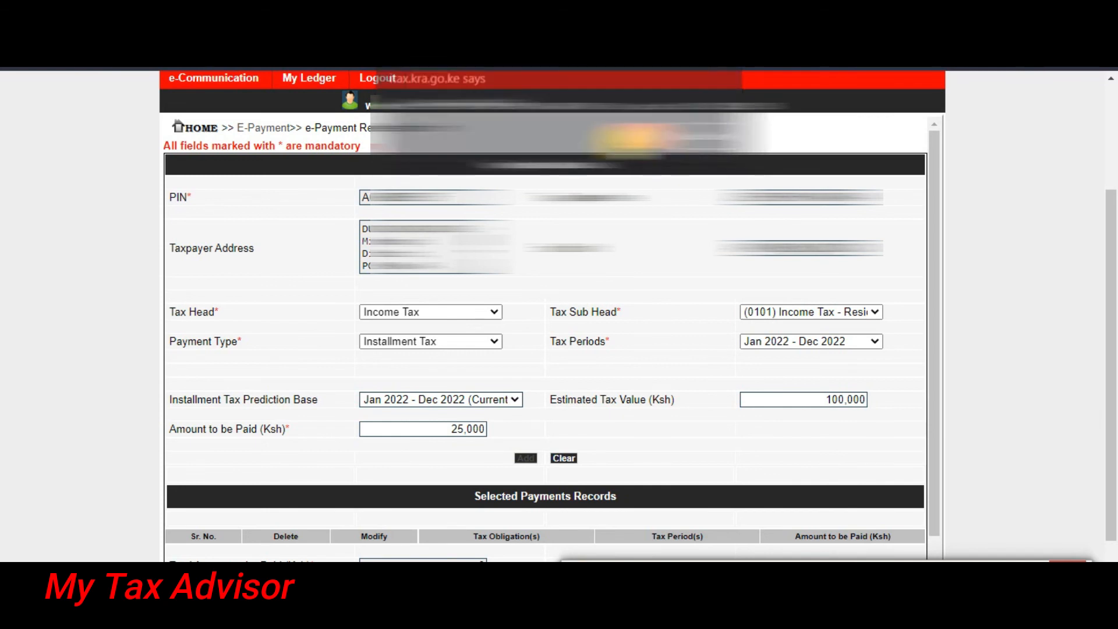
Choose Other Payment Modes for the 25,000 instalment and submit the form.
scroll(576, 445, "down", 2)
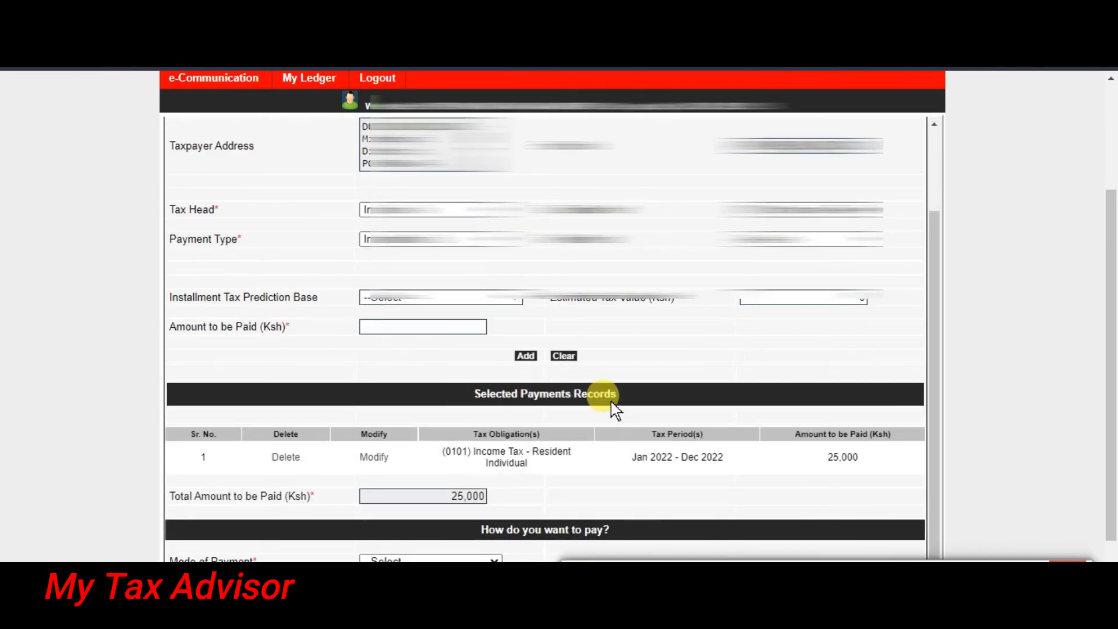
scroll(611, 411, "down", 2)
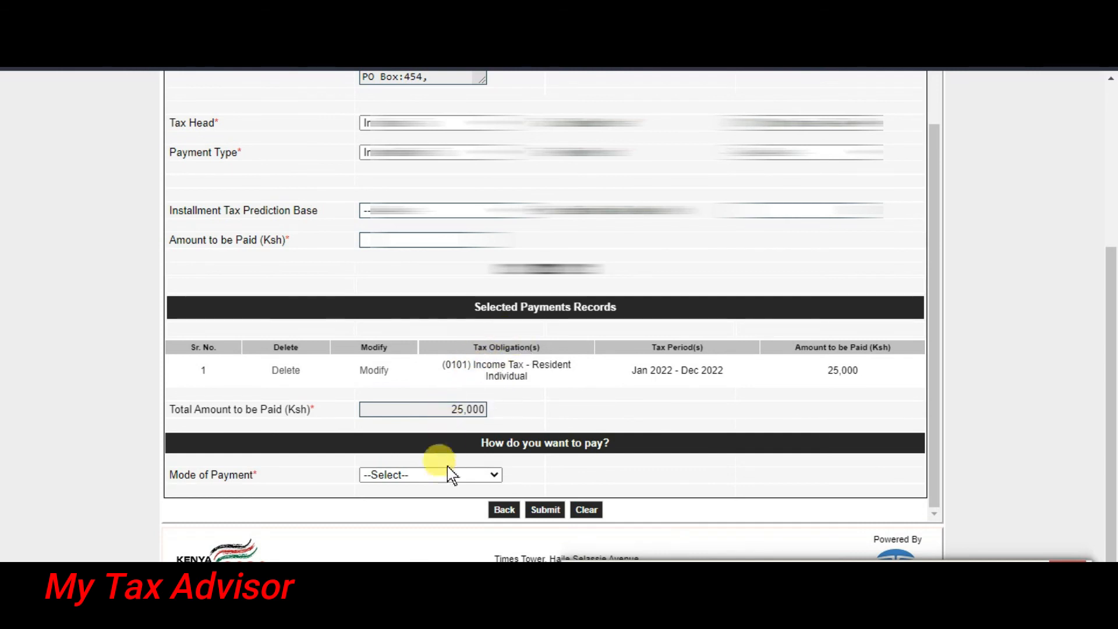
left_click(450, 484)
left_click(414, 501)
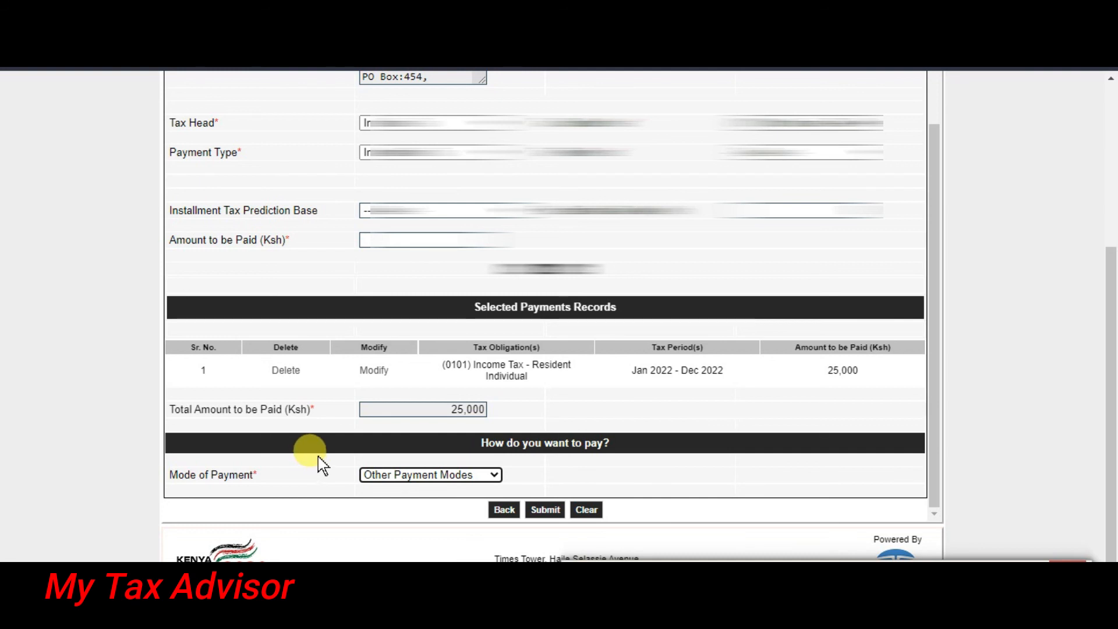
left_click(543, 512)
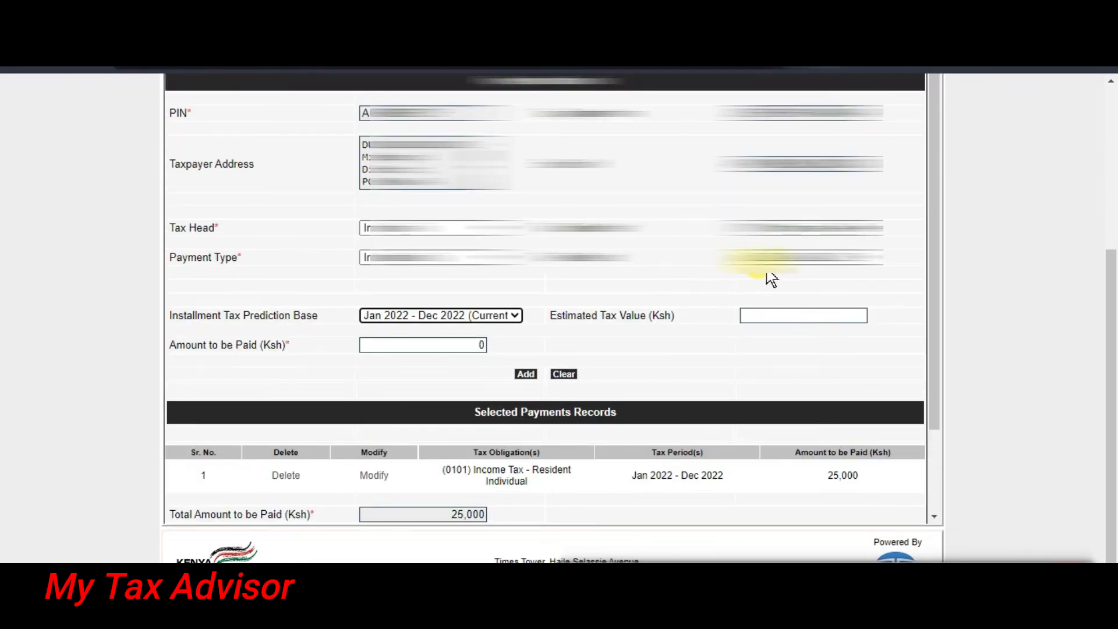
Switch the prediction base to Jan 2021 - Dec 2021 and check the Estimated Tax Value of 0.
left_click(511, 316)
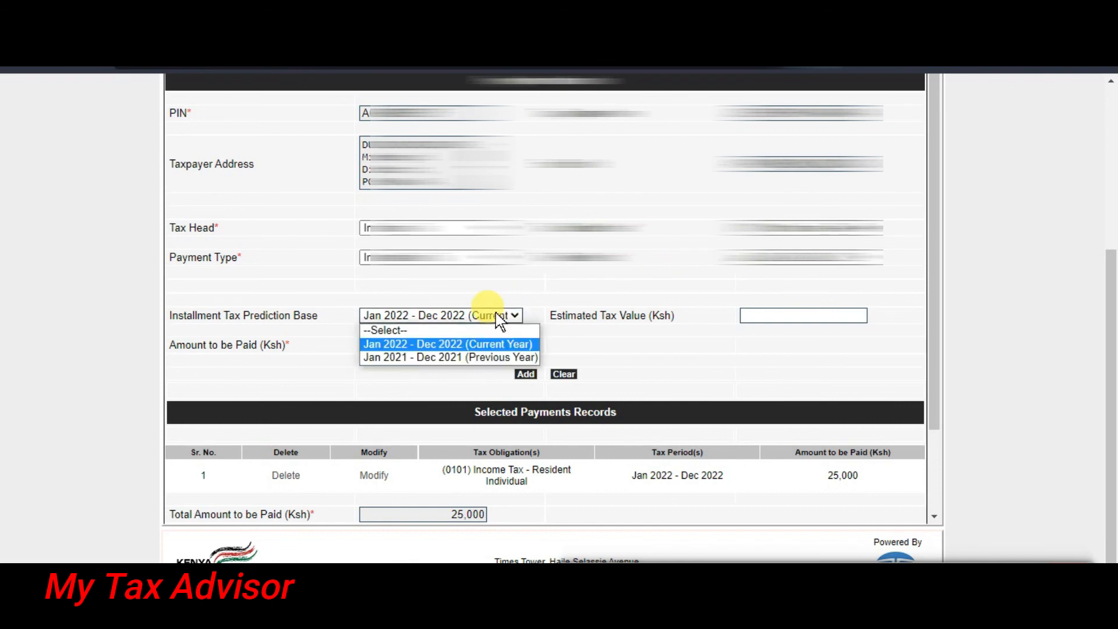
left_click(487, 357)
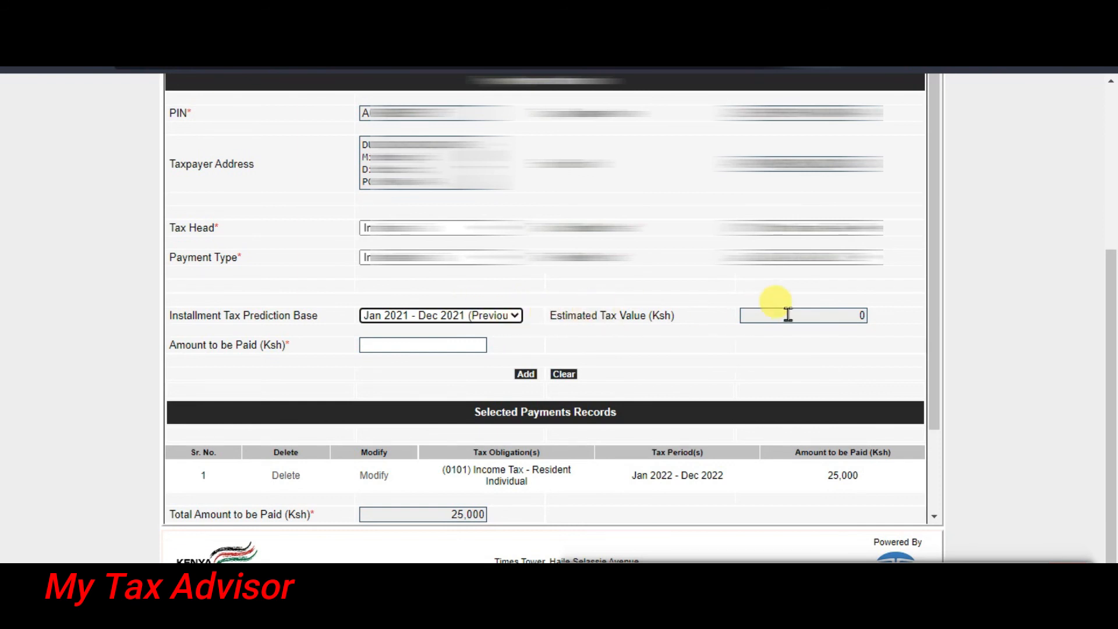
left_click_drag(820, 313, 883, 326)
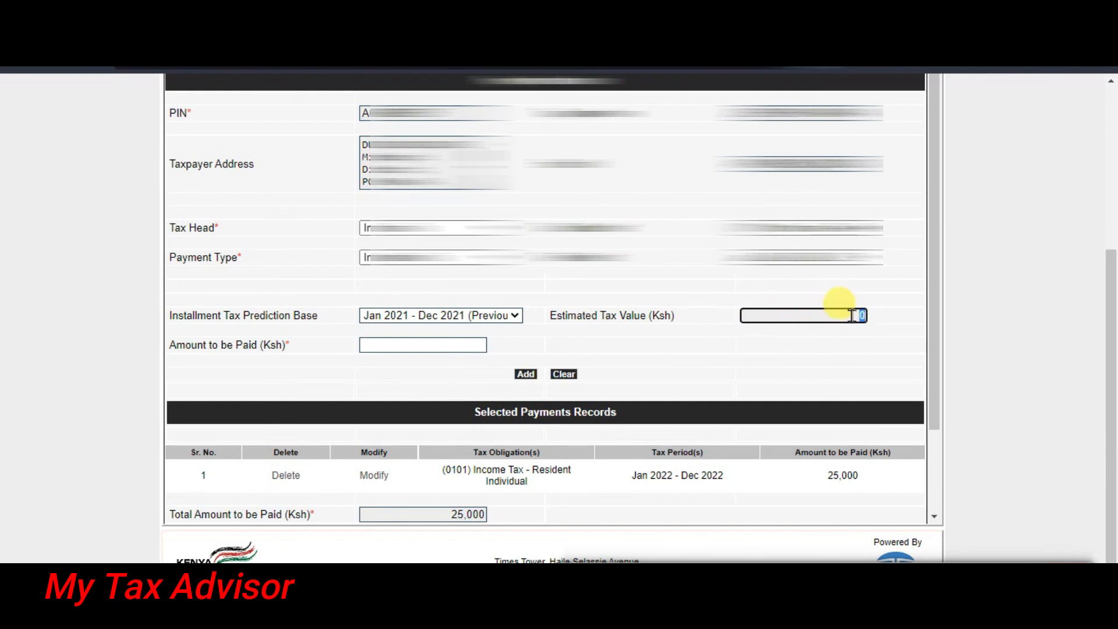
left_click_drag(853, 315, 863, 315)
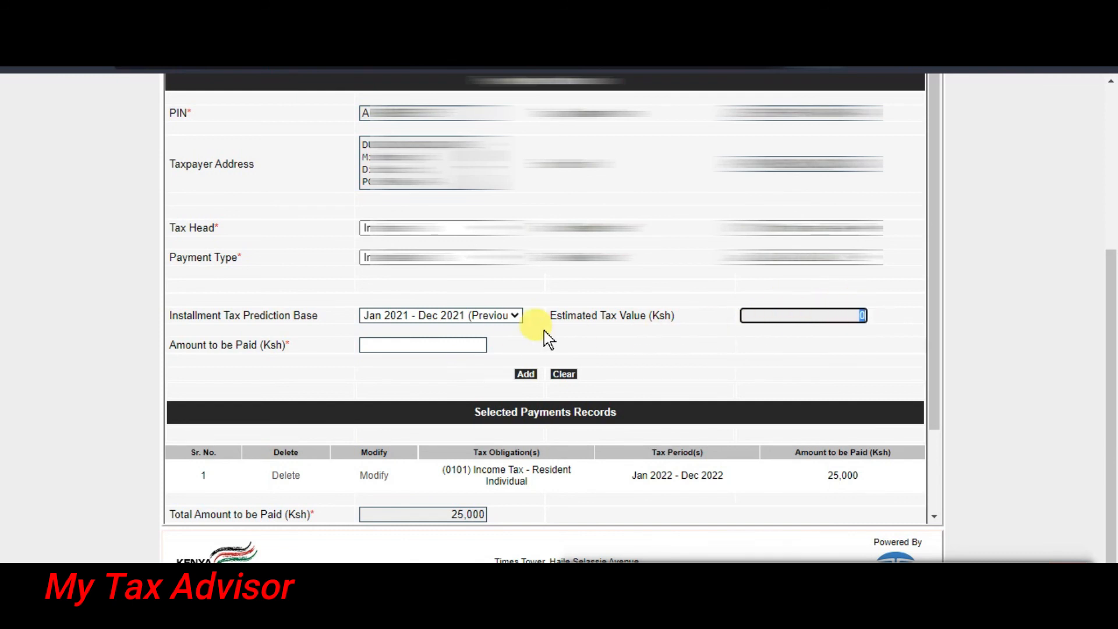
Enter 25,000 as the amount to be paid and add it as a payment record.
left_click(400, 344)
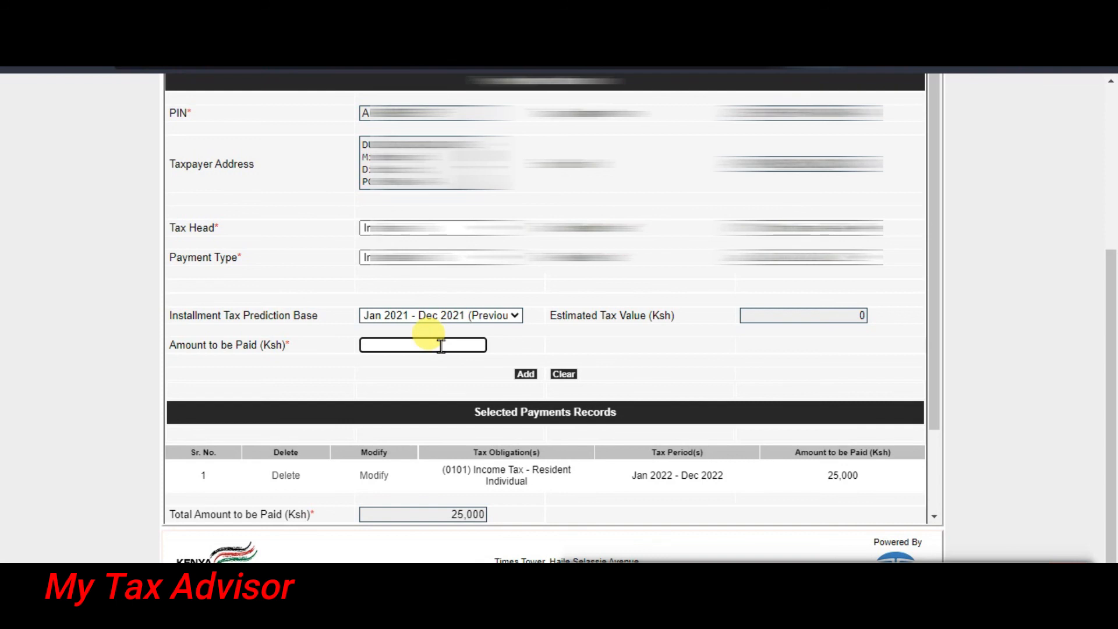
type("250000")
key("BackSpace")
left_click(700, 364)
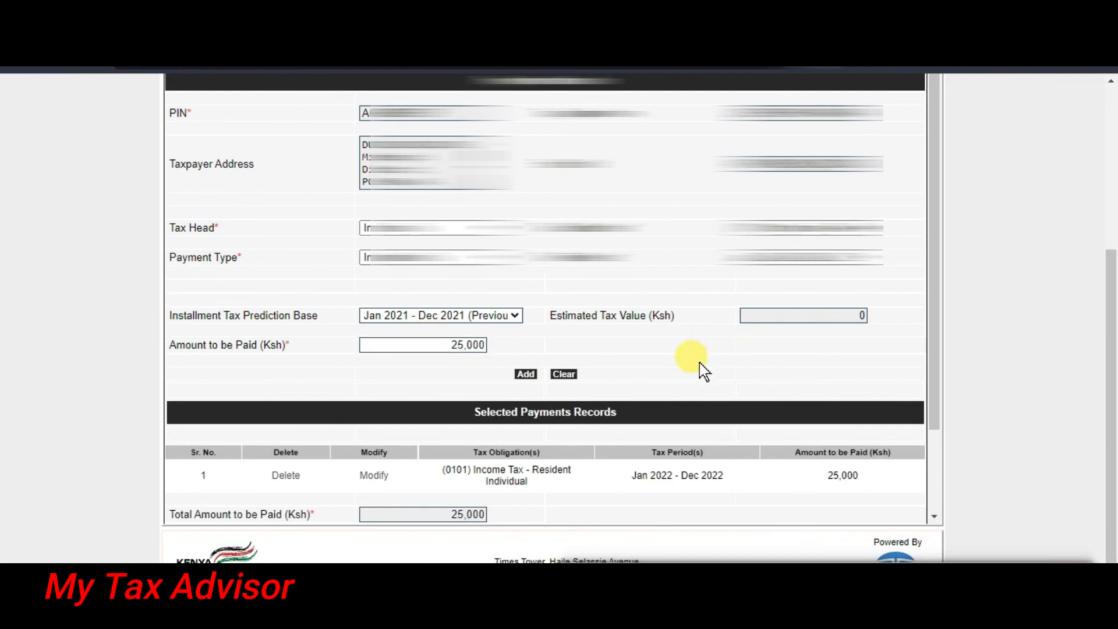
left_click(526, 377)
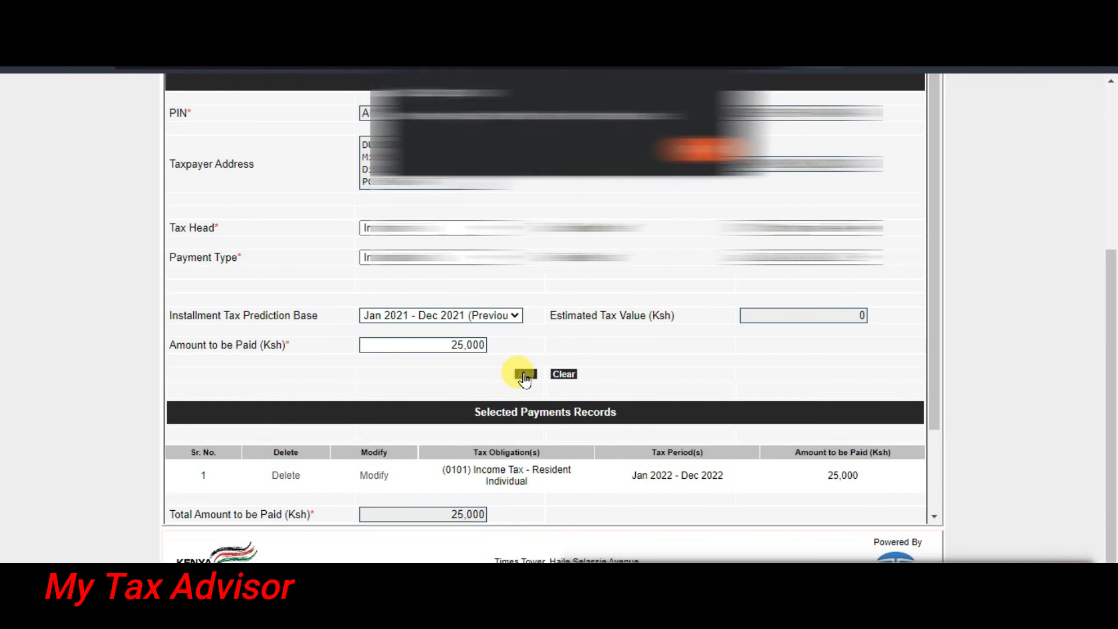
left_click(699, 149)
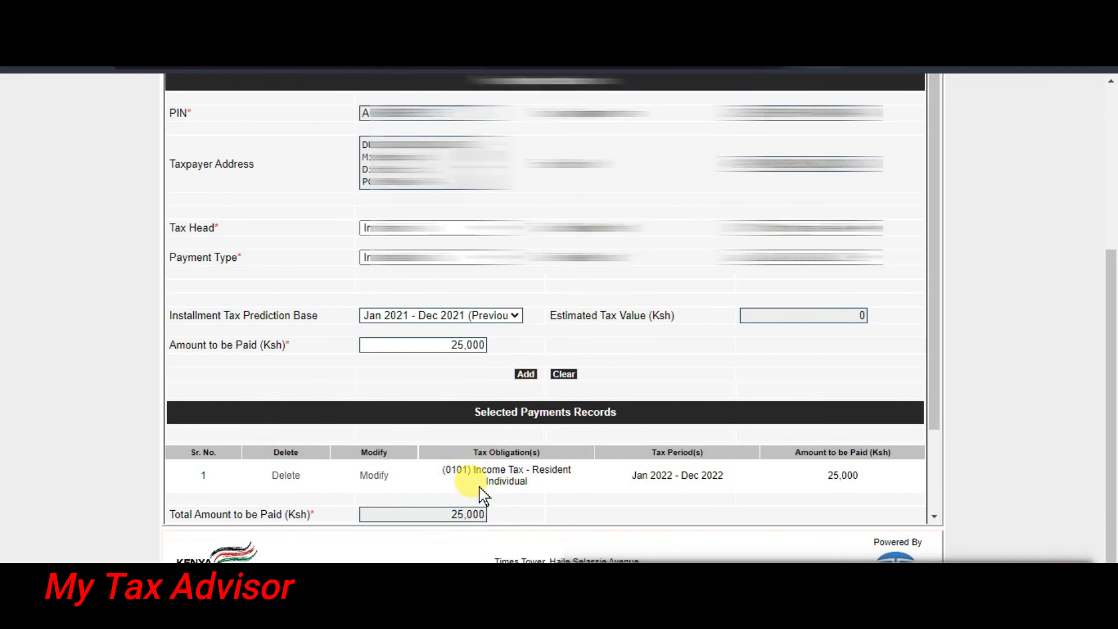
Try RTGS as payment mode, revert to Other Payment Modes, and reset the e-Payment form.
scroll(483, 495, "down", 2)
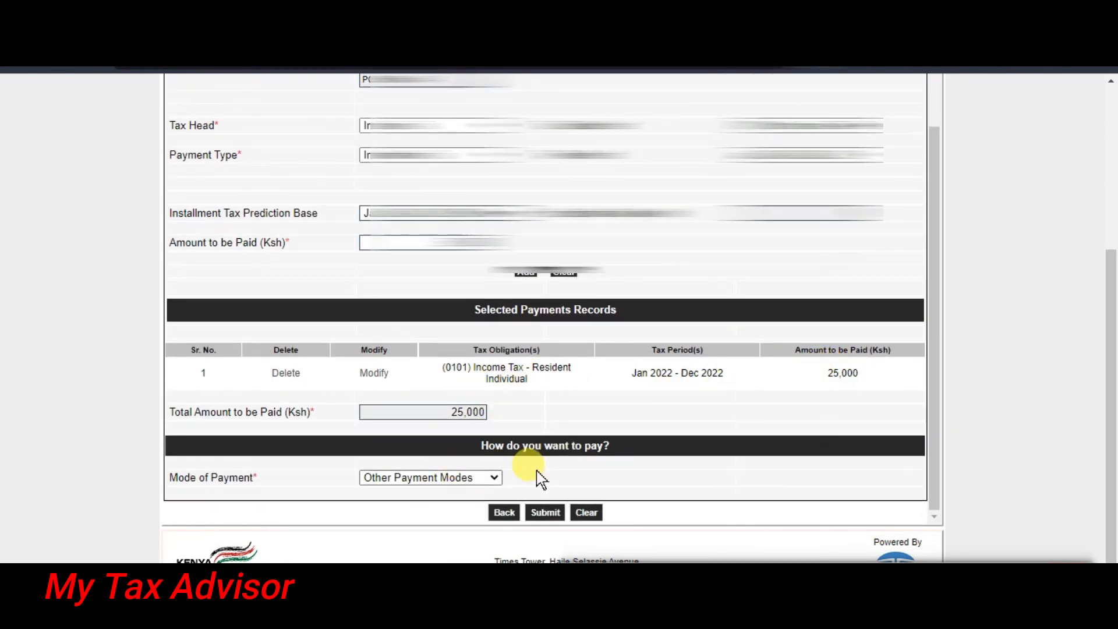
left_click(418, 478)
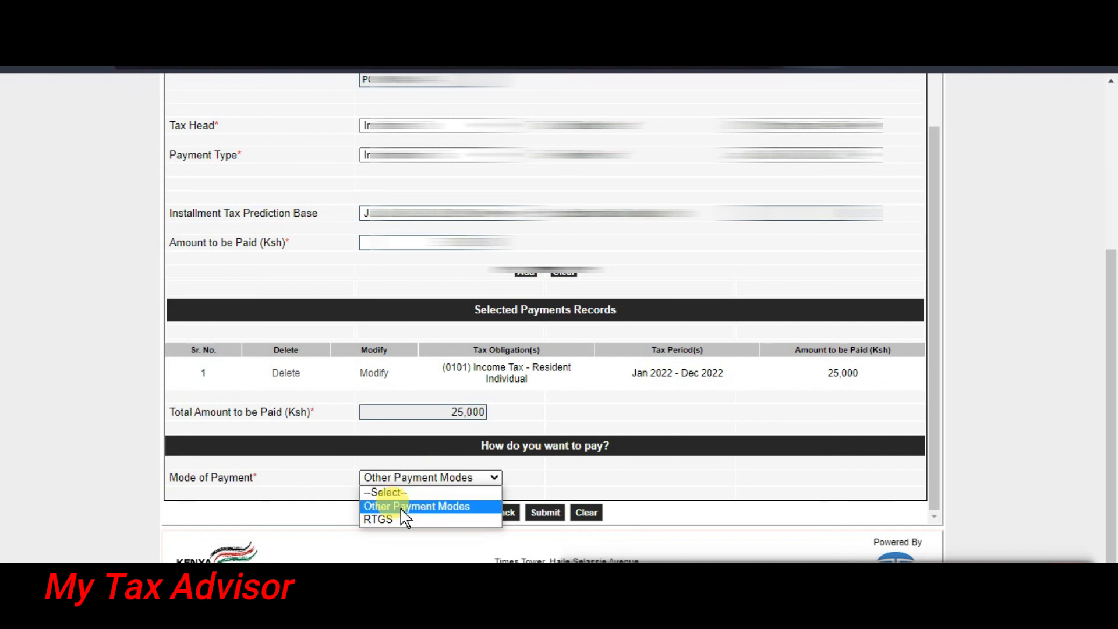
left_click(402, 520)
left_click(408, 479)
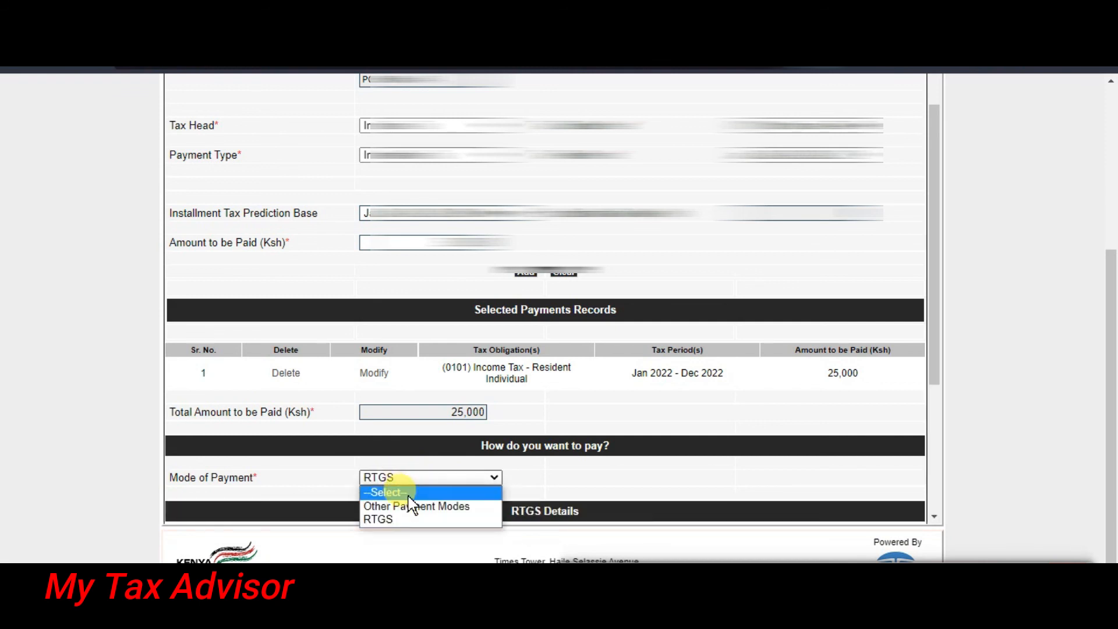
left_click(410, 506)
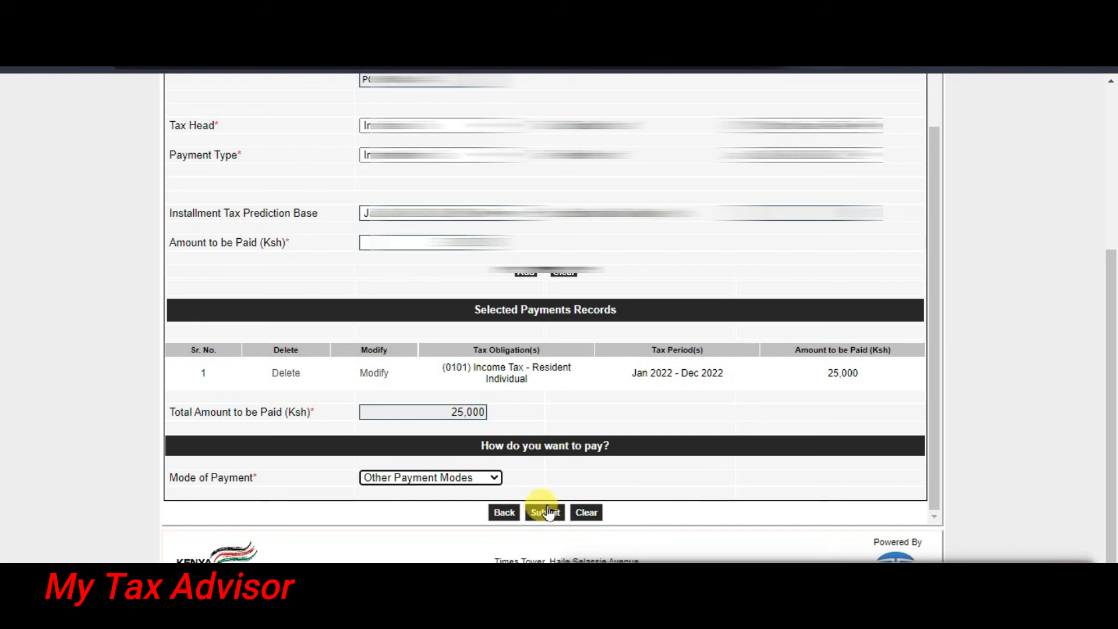
scroll(564, 379, "up", 2)
left_click(564, 375)
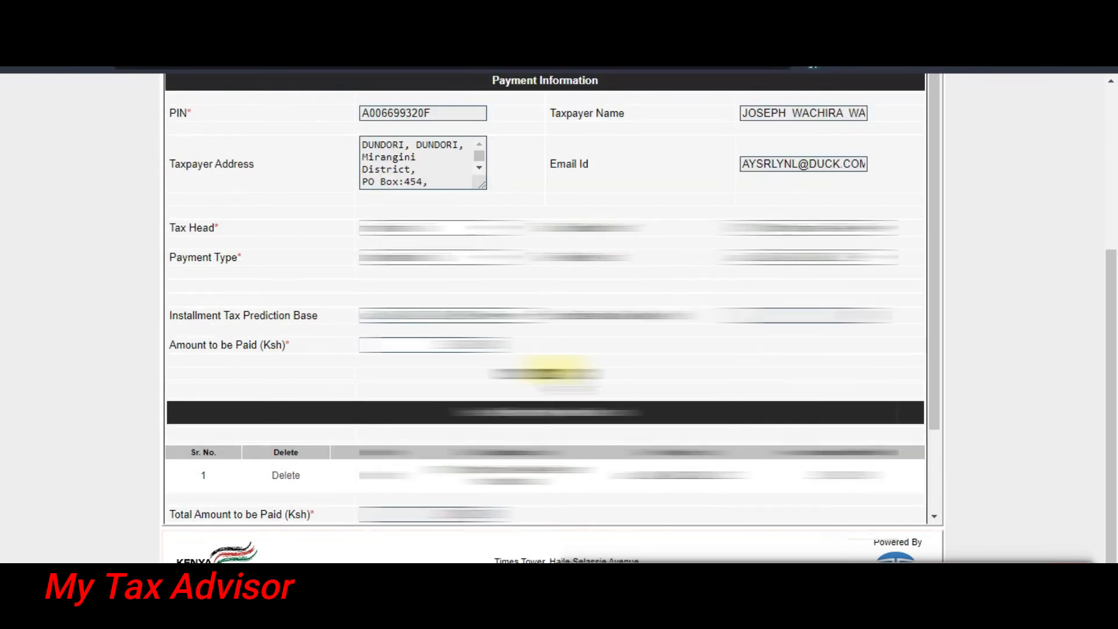